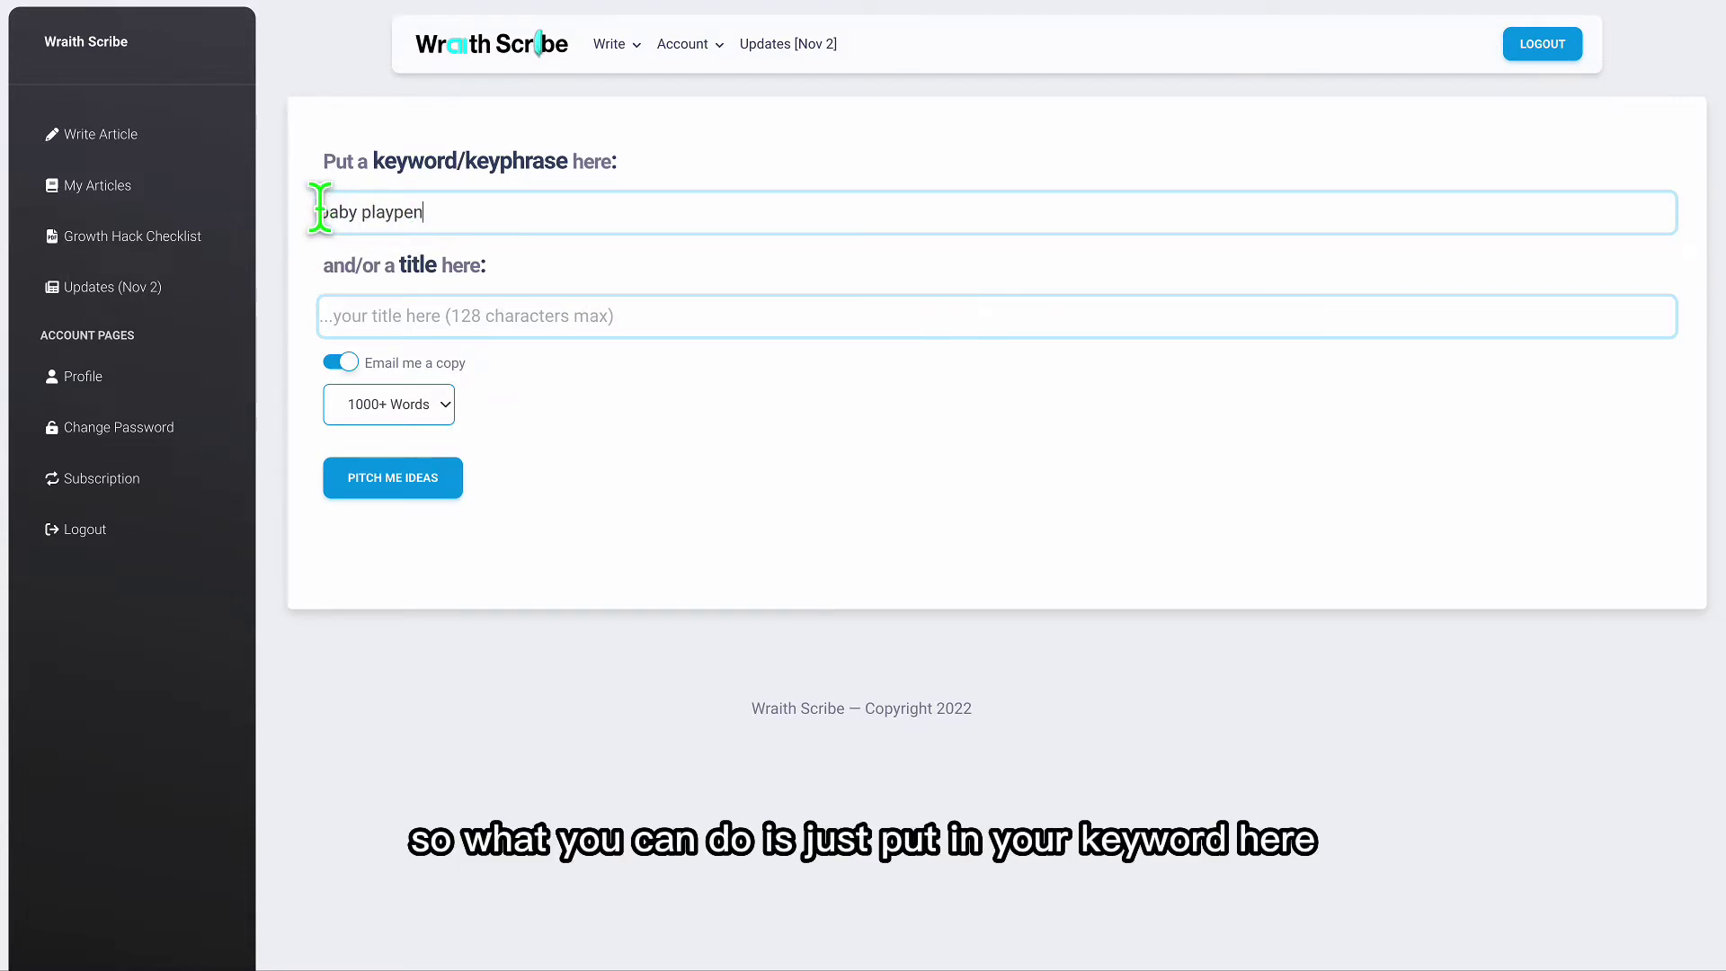
Set the article length to 1500+ words and switch the emailed copy off and back on.
drag(316, 212, 505, 209)
click(438, 415)
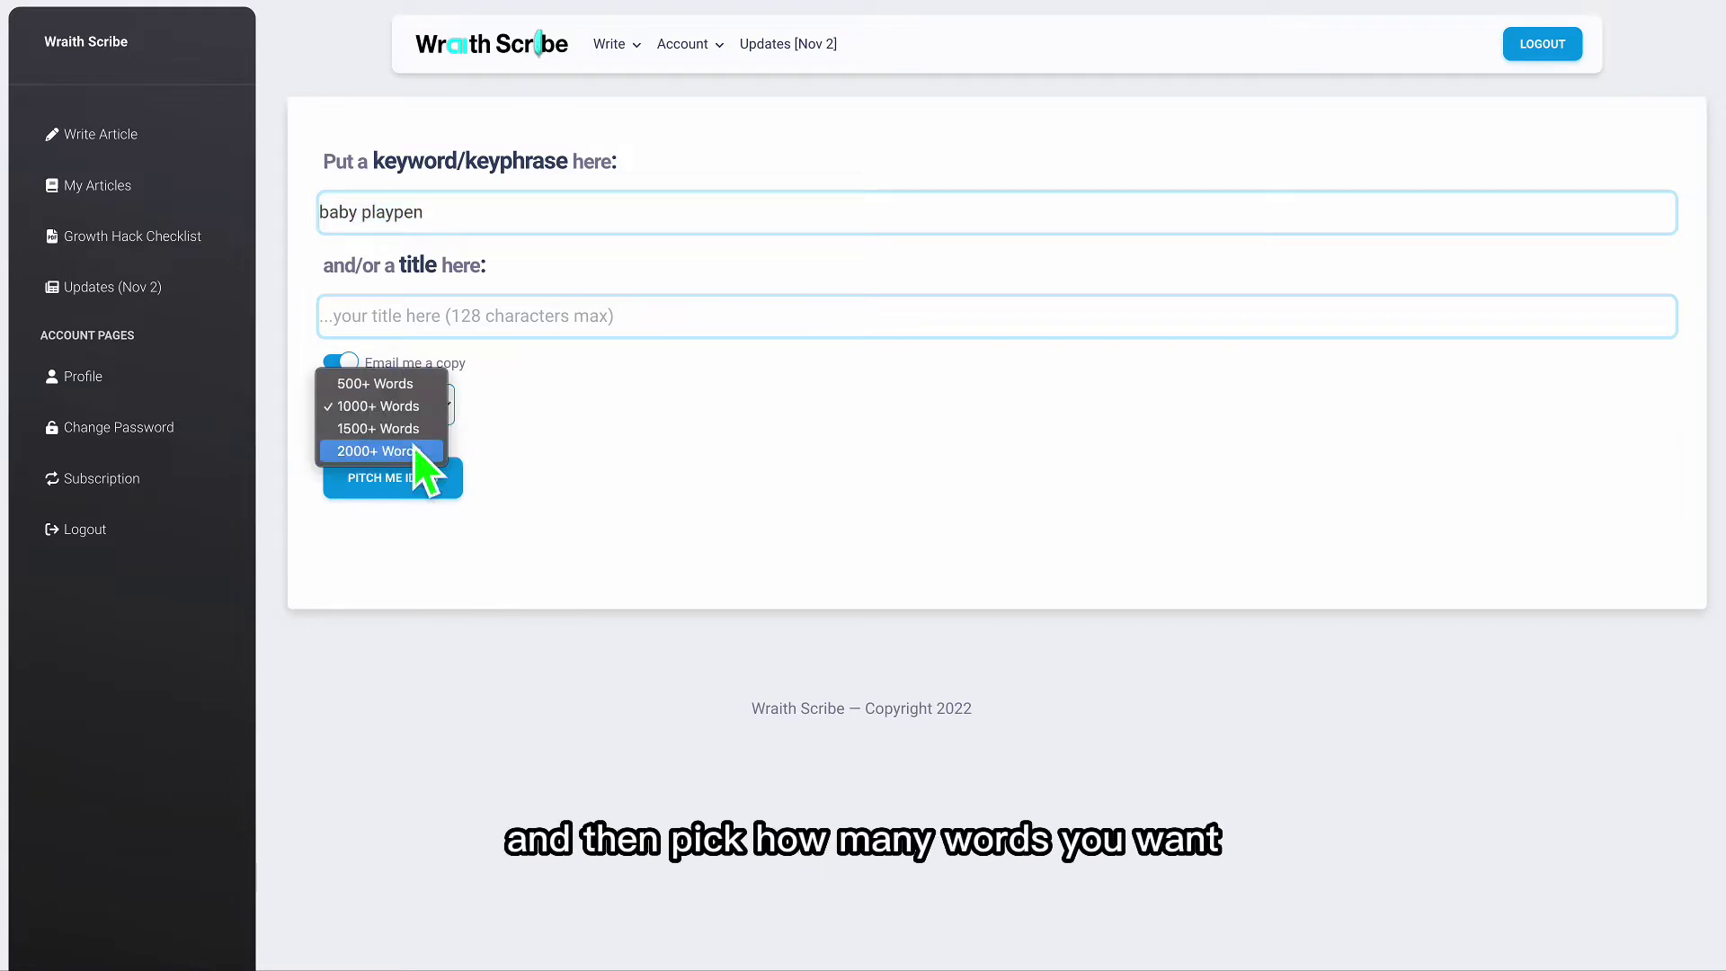
click(388, 395)
click(341, 362)
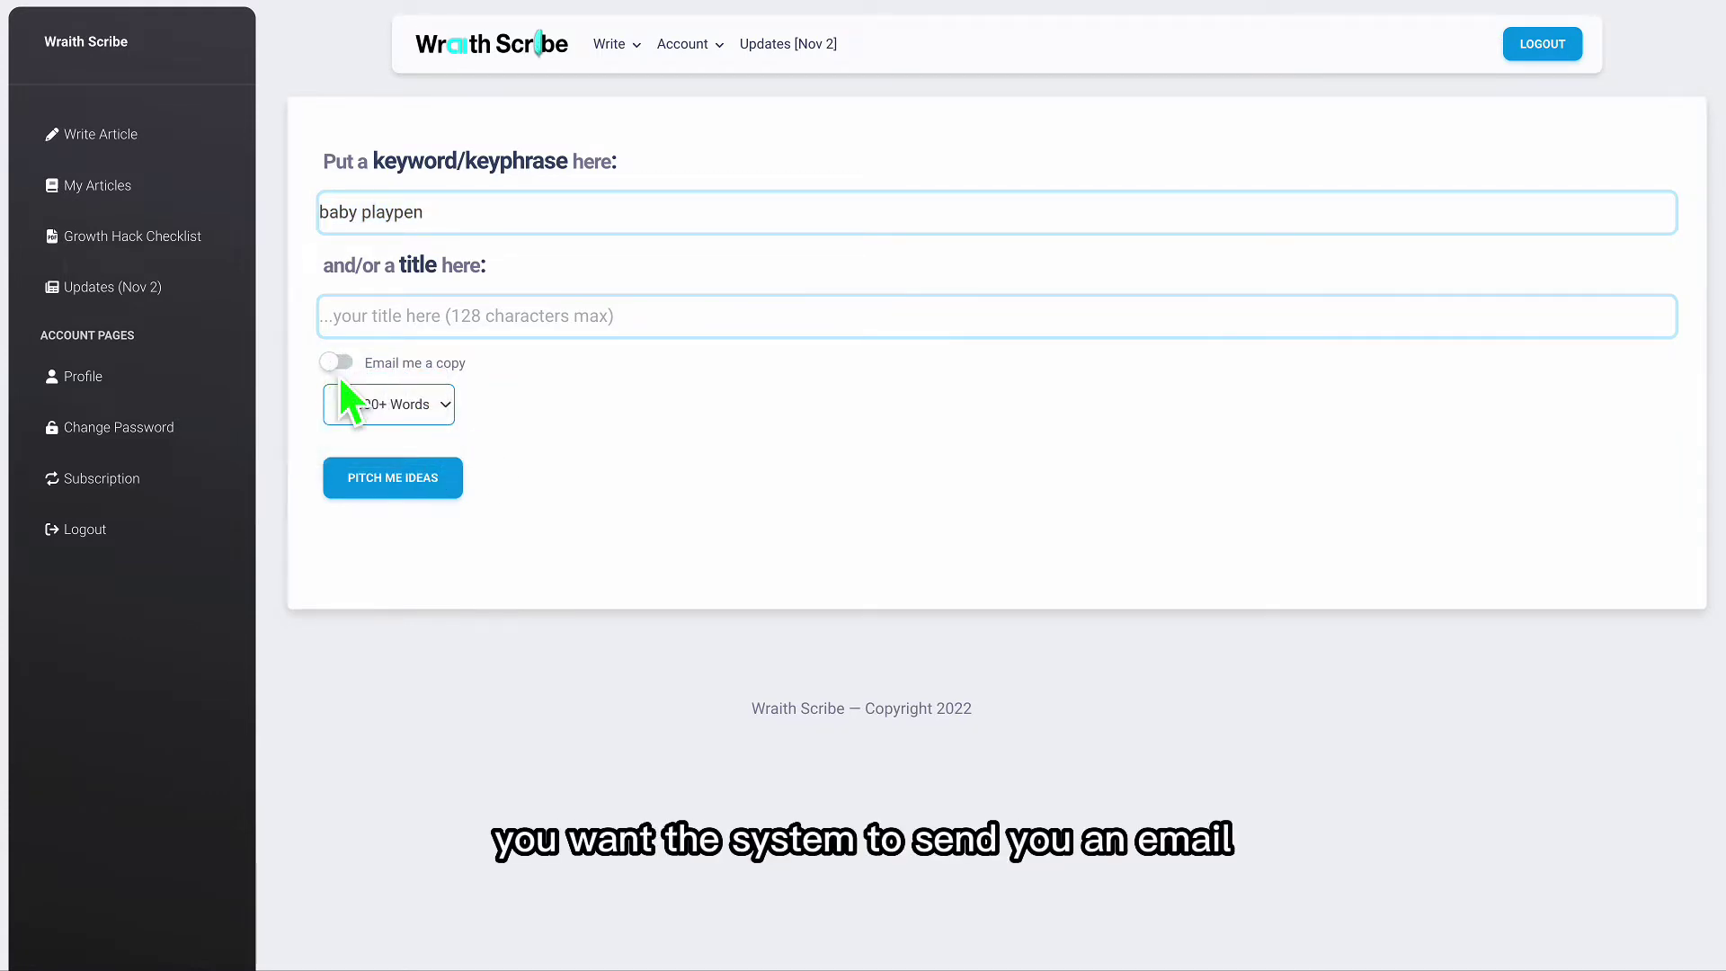
click(337, 360)
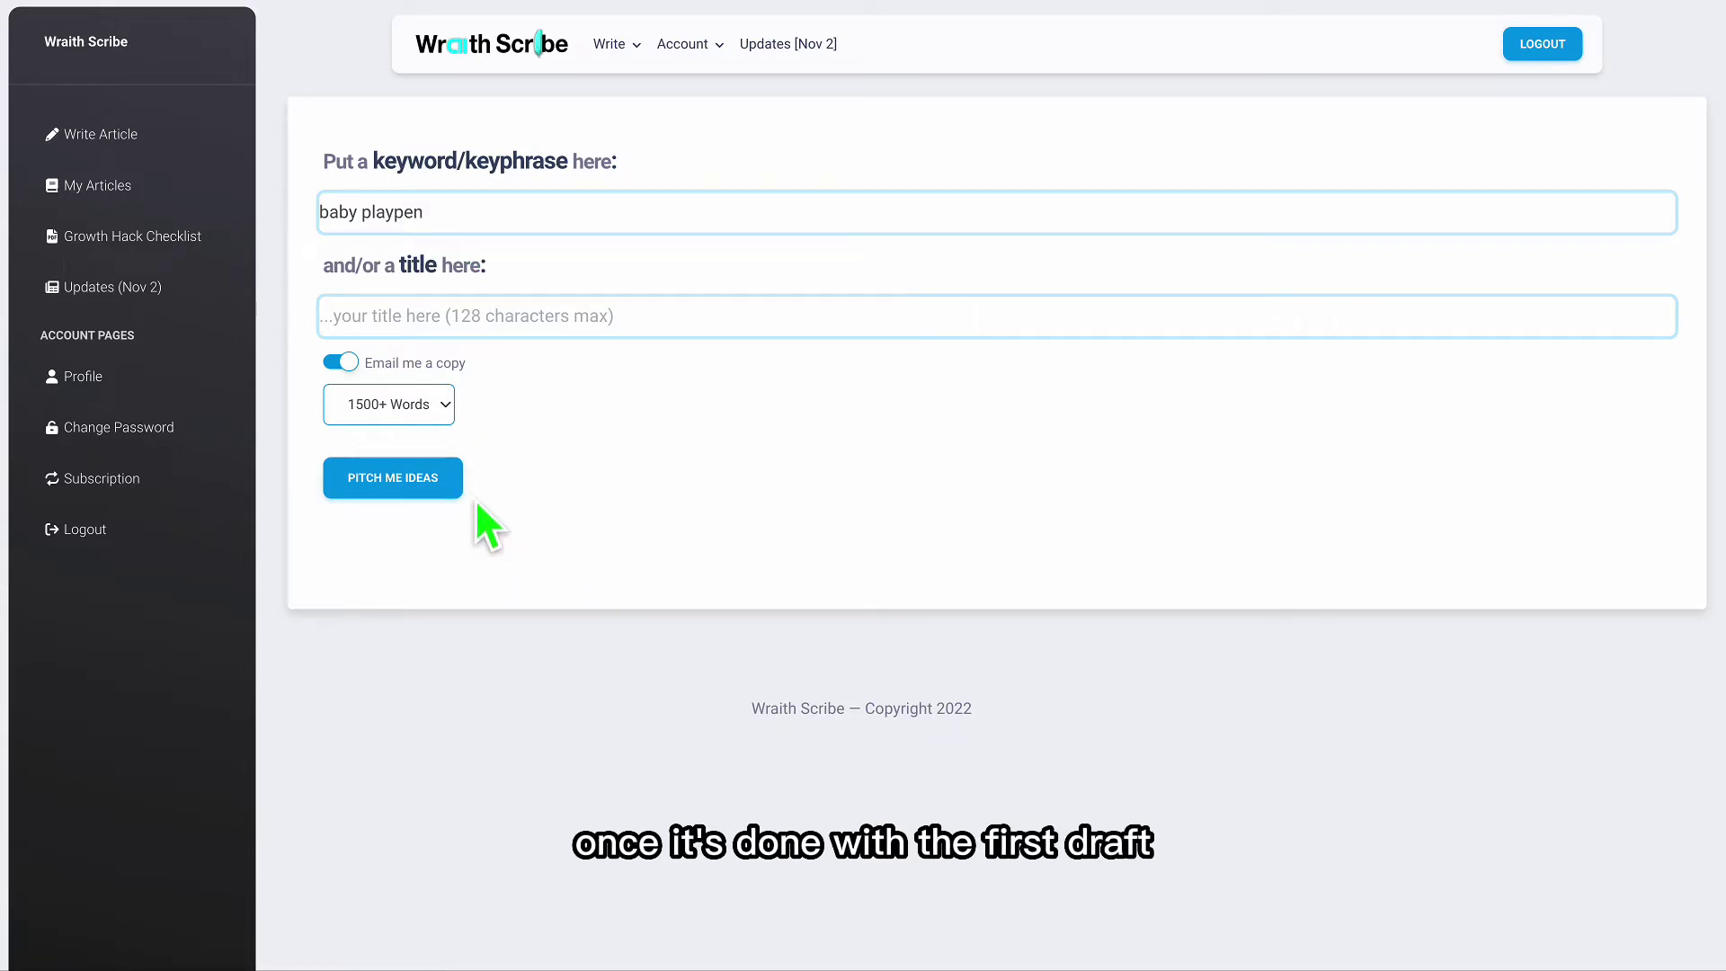
Generate title ideas for the keyword "baby playpen" and look through the suggested titles.
click(396, 485)
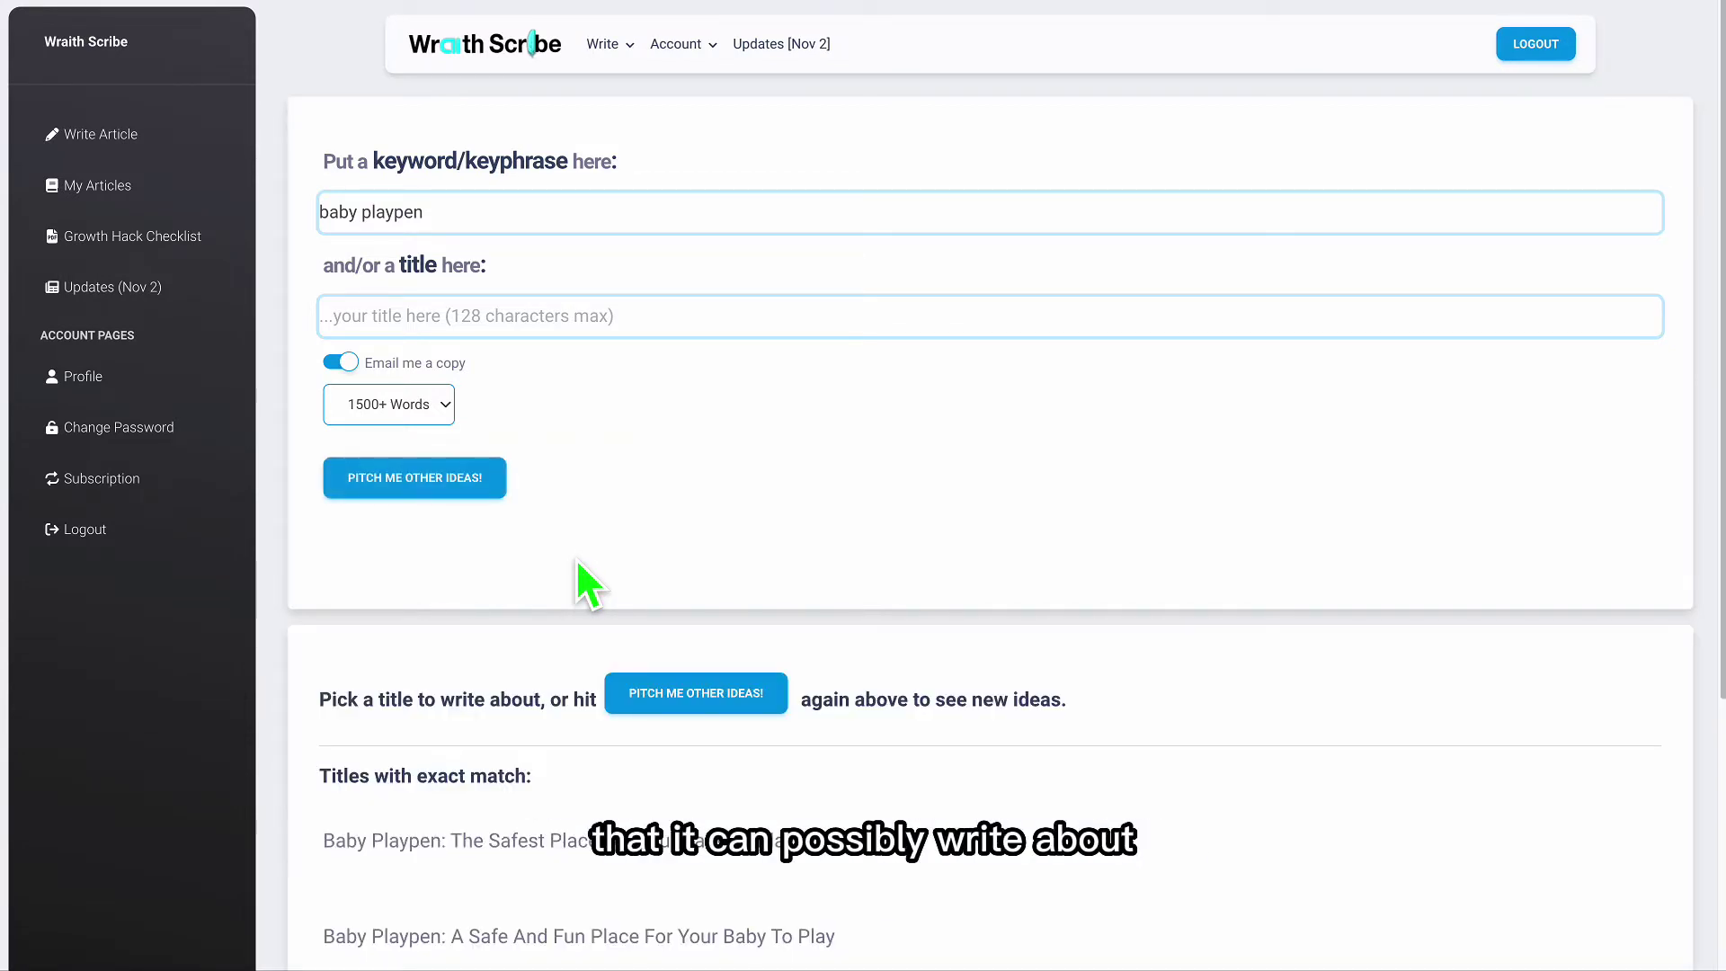
scroll(577, 564, down, 3)
mouse_move(564, 637)
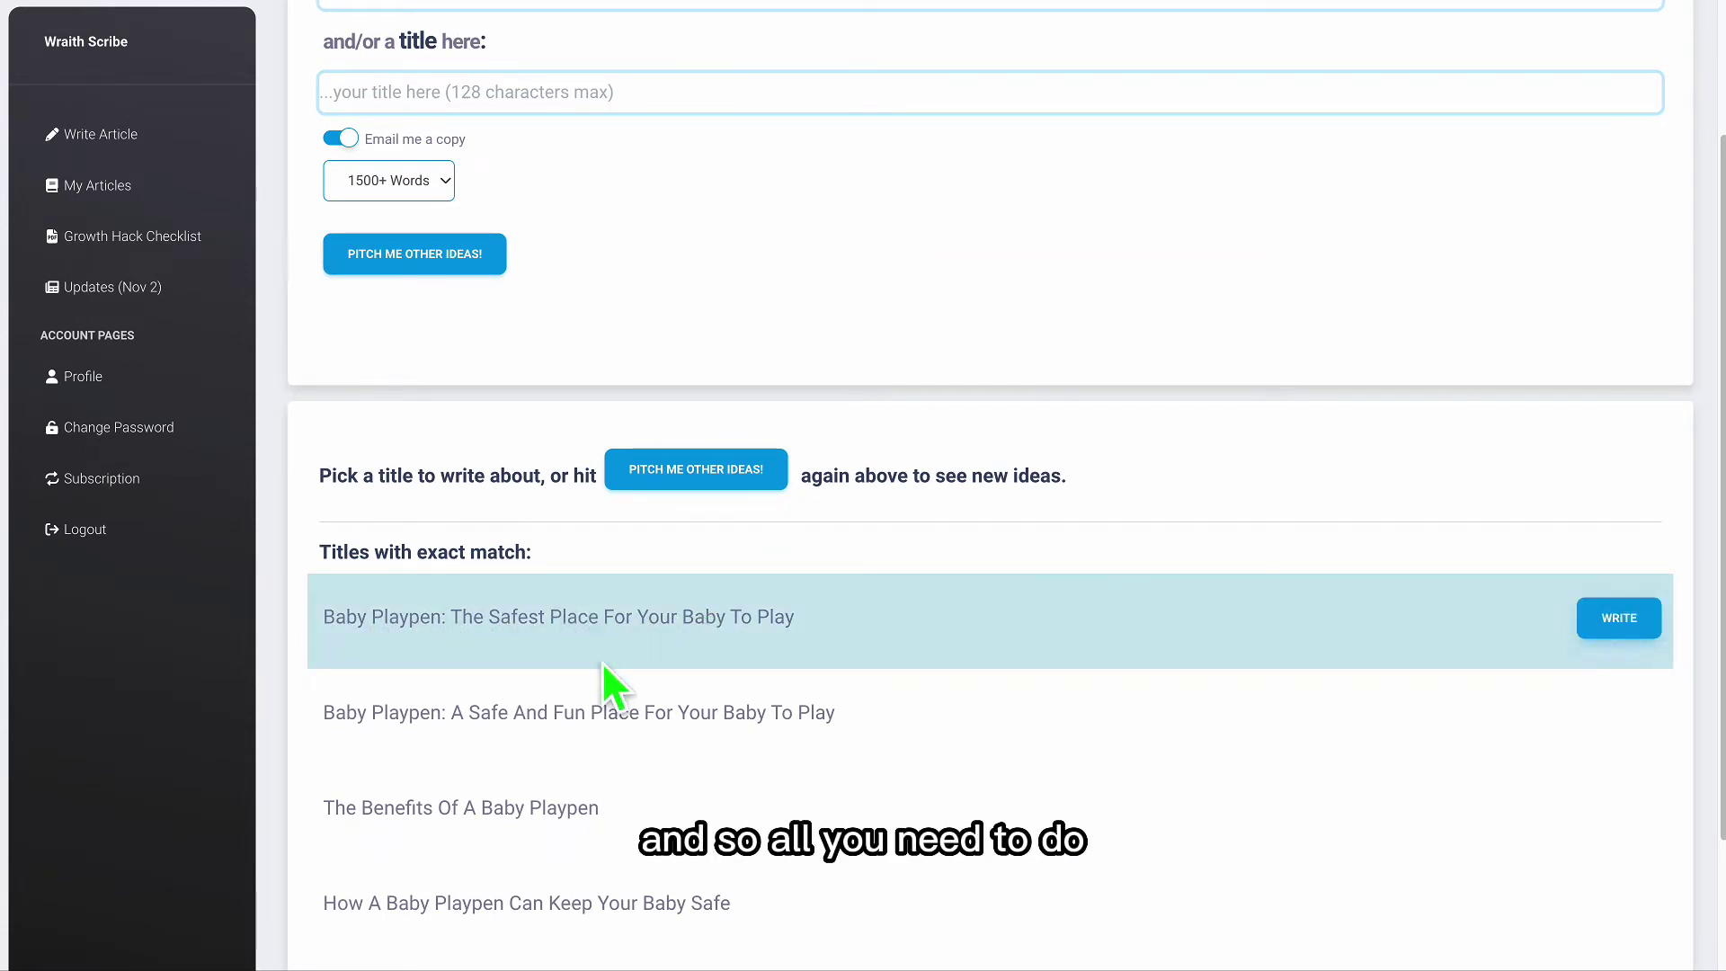
scroll(620, 665, down, 3)
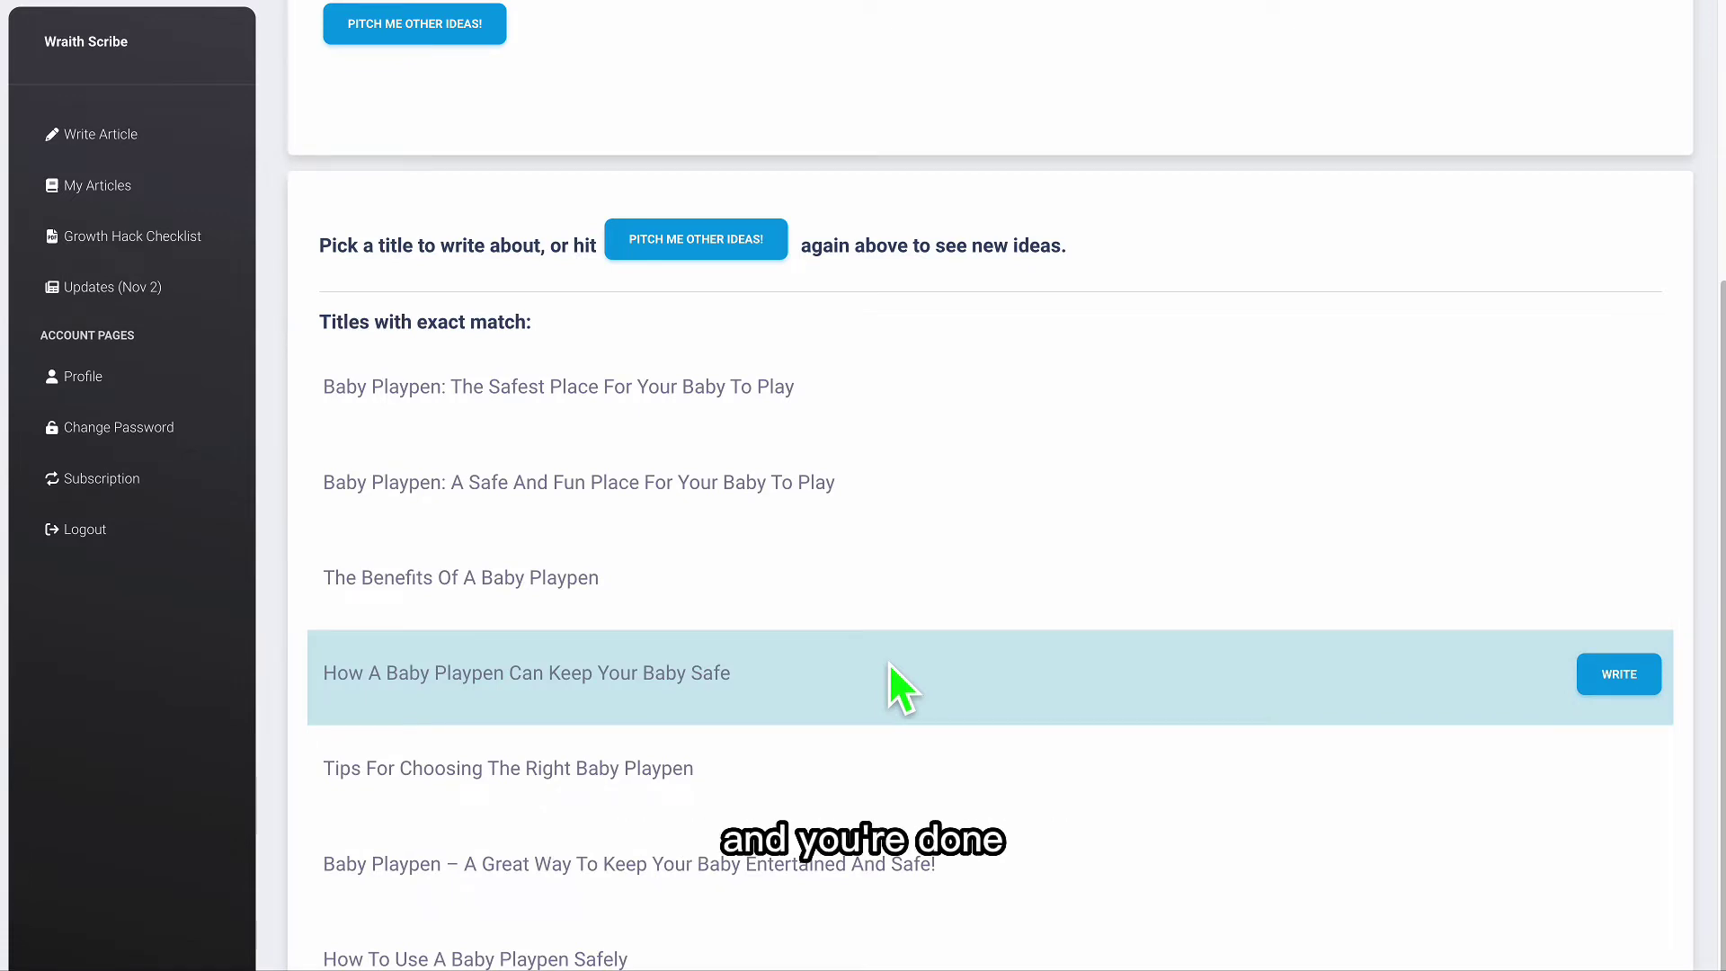
scroll(817, 341, up, 3)
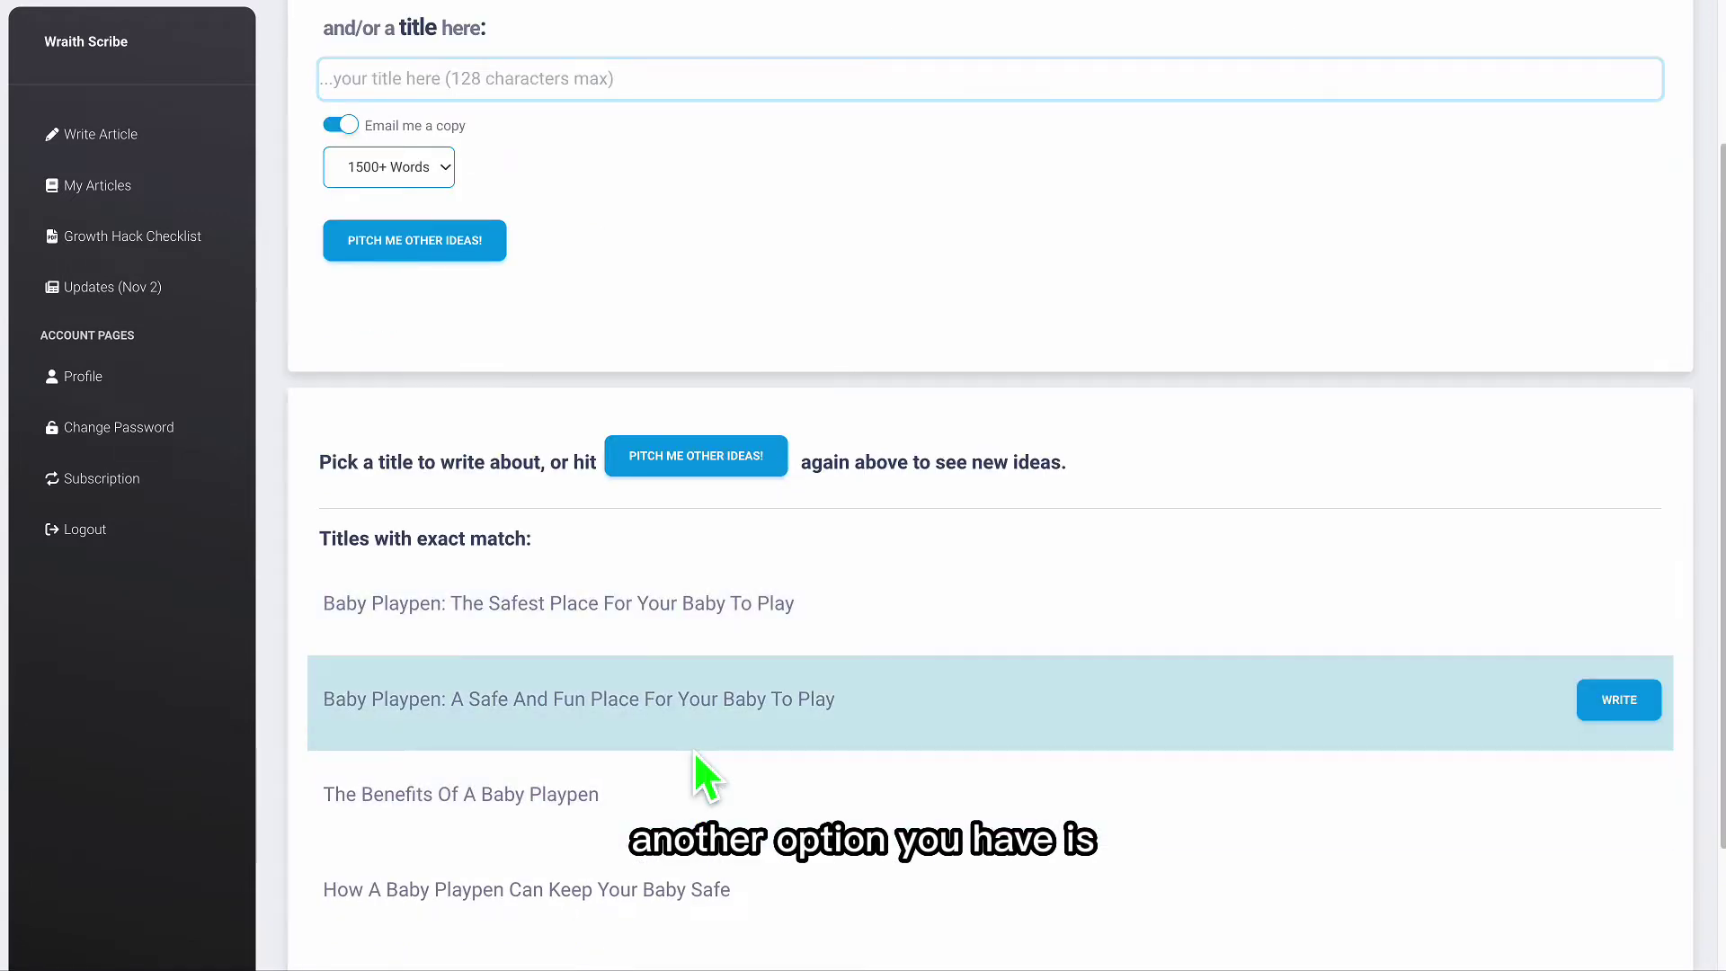
scroll(665, 539, down, 4)
scroll(731, 720, up, 5)
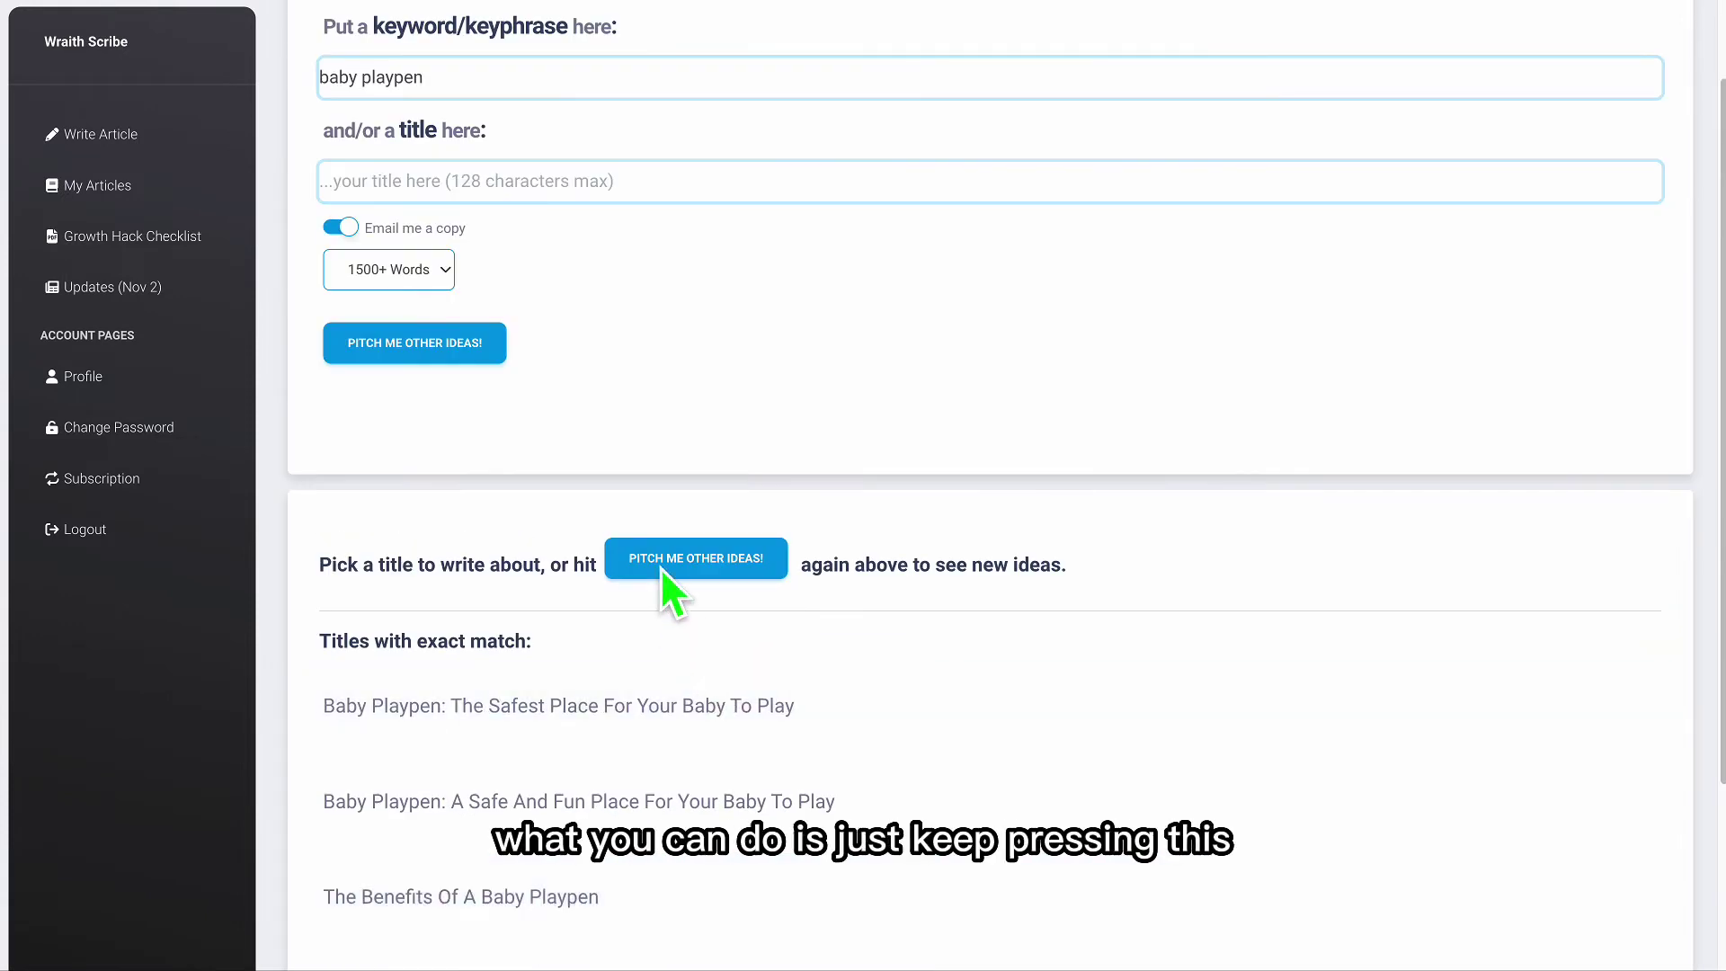
Request a fresh set of title ideas for the same keyword and review the new suggestions.
click(457, 355)
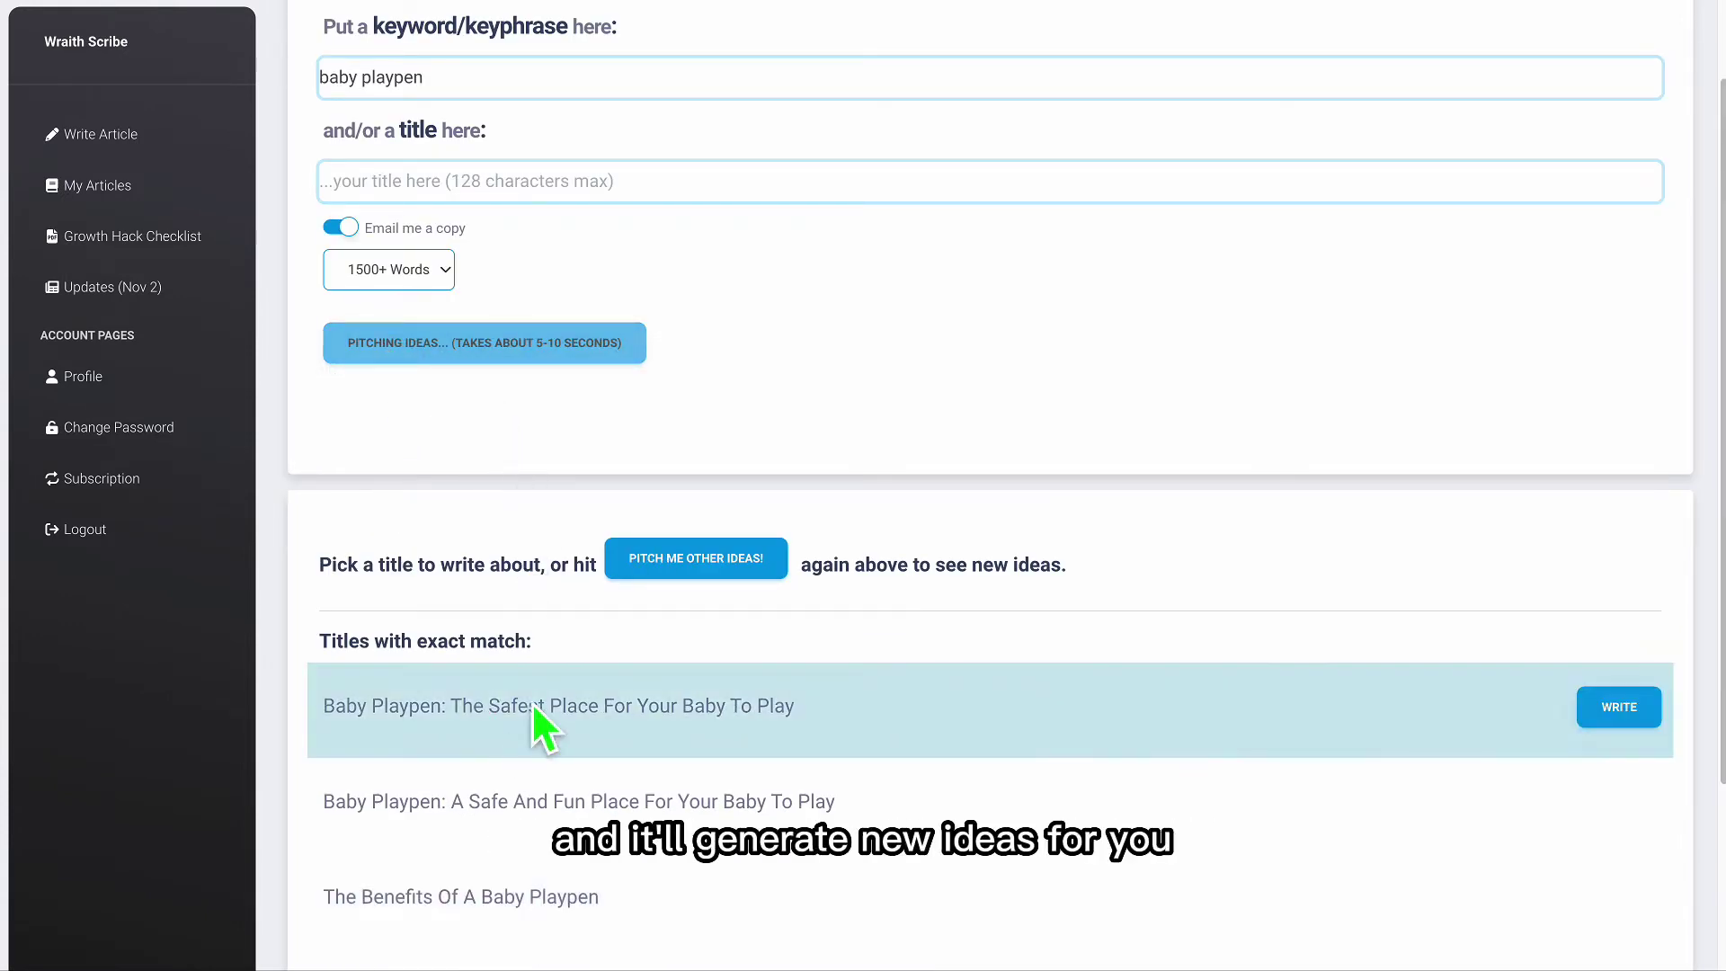
scroll(575, 746, down, 1)
scroll(578, 800, down, 1)
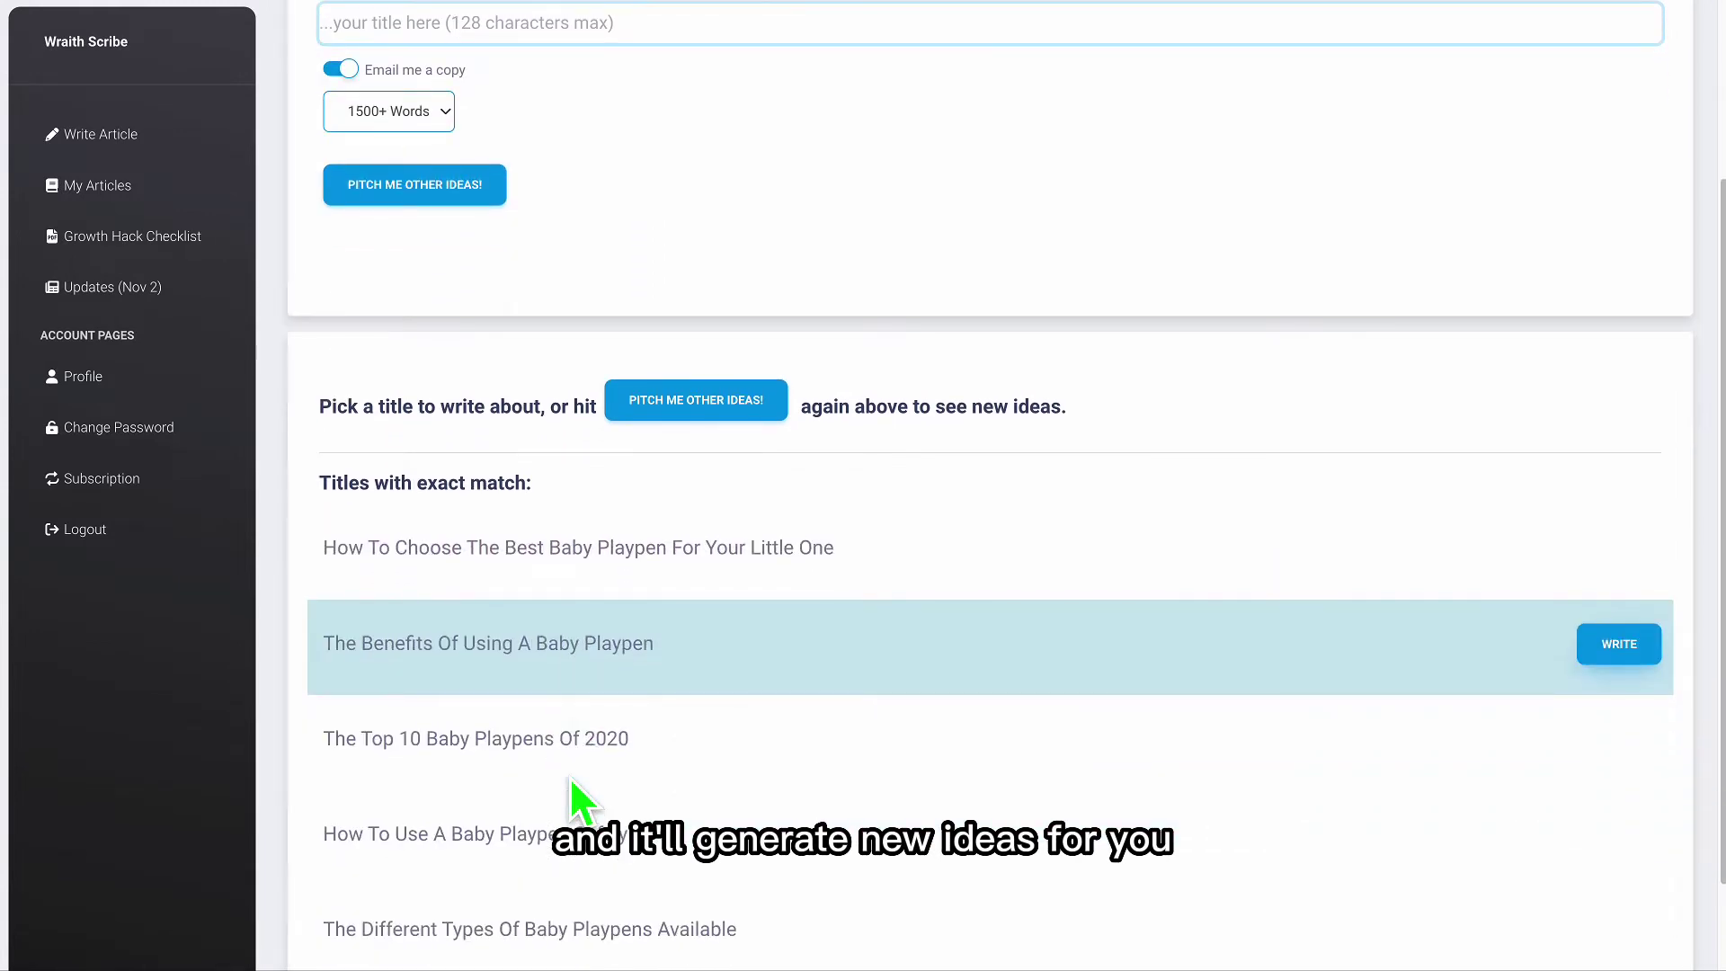
scroll(614, 854, down, 3)
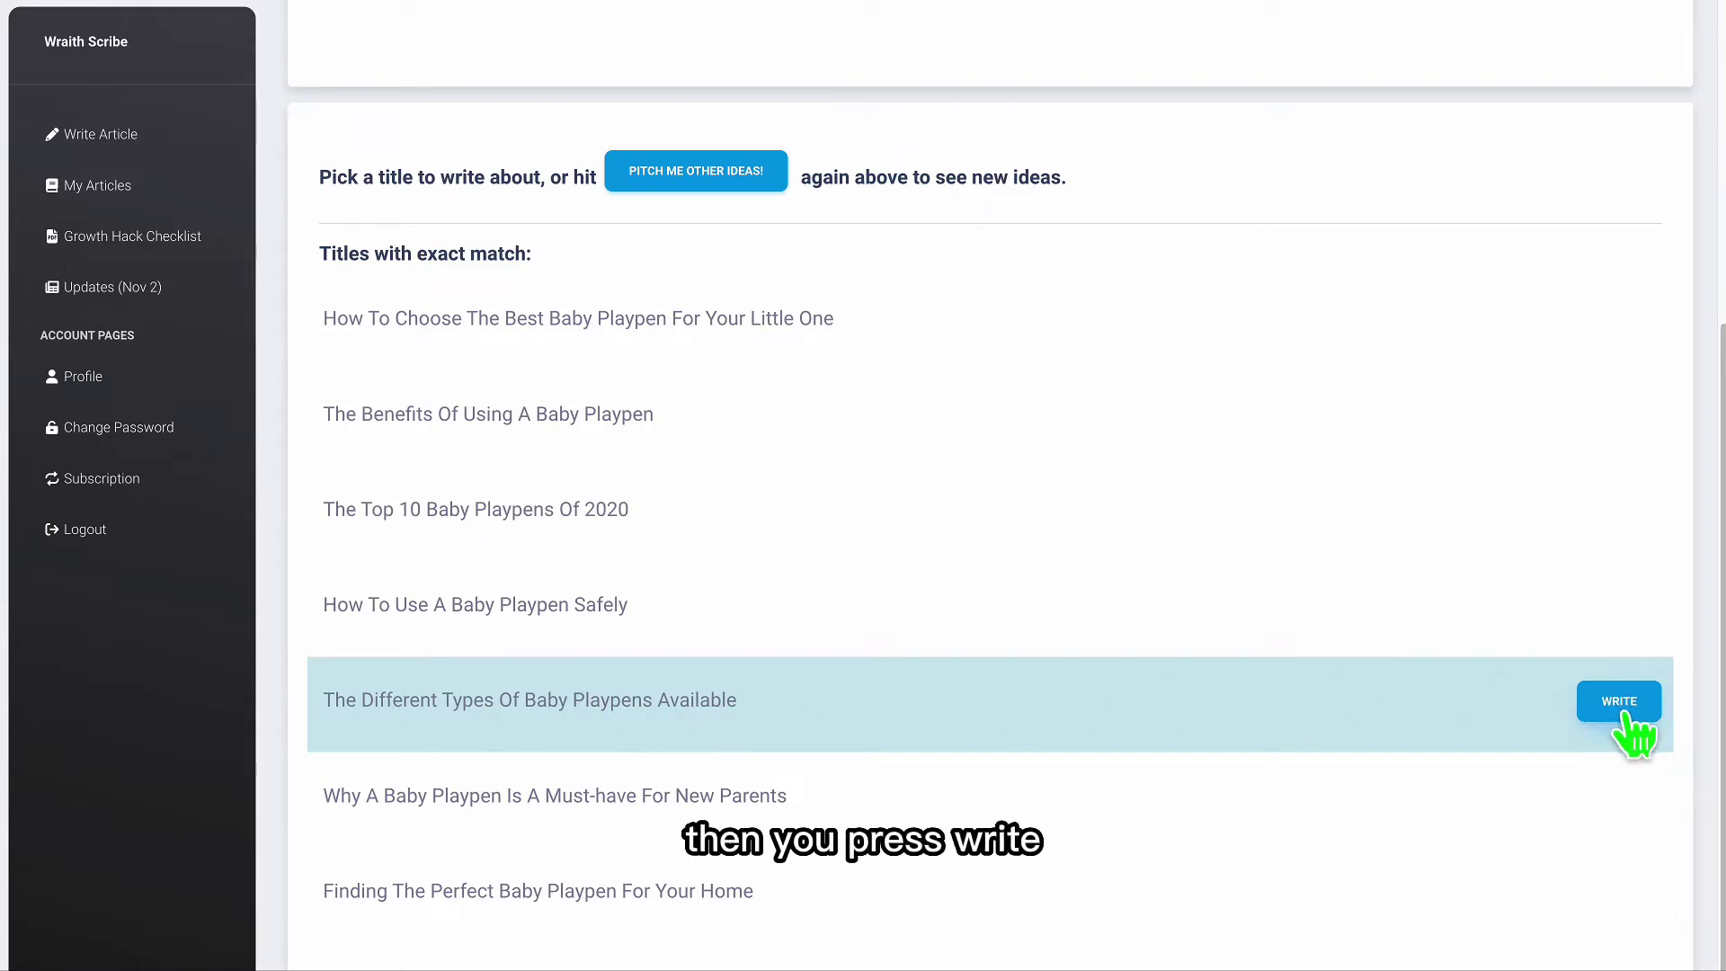
scroll(1146, 634, up, 3)
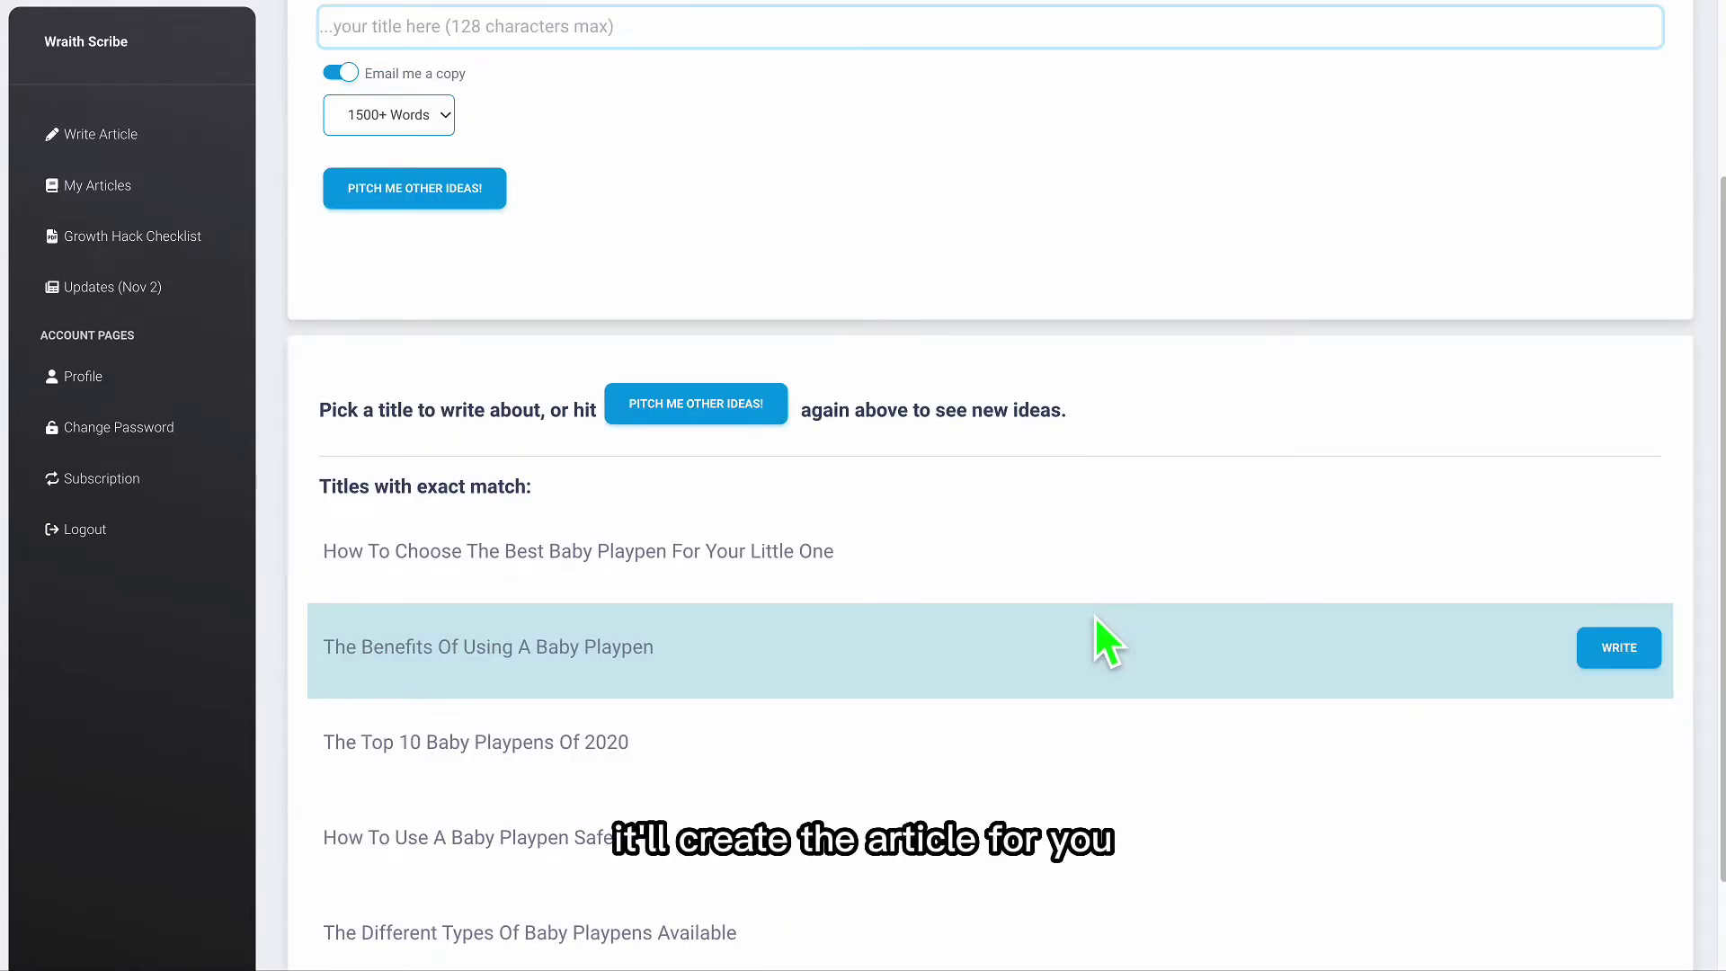
scroll(1093, 614, up, 3)
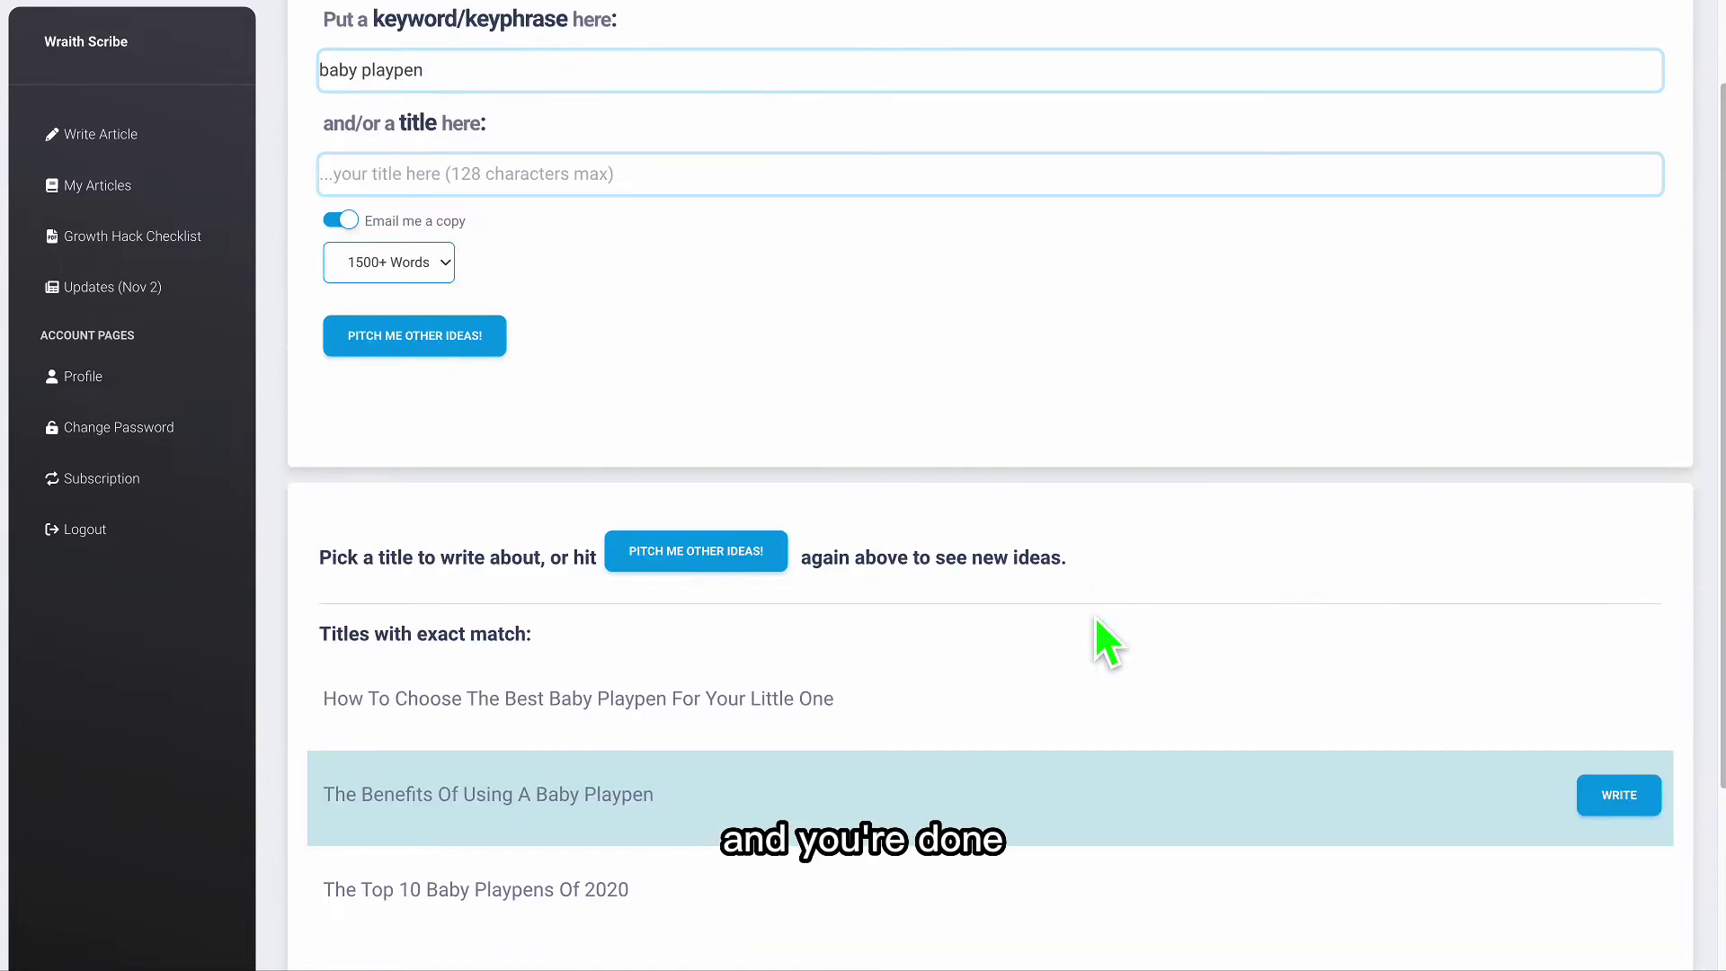
scroll(737, 531, down, 7)
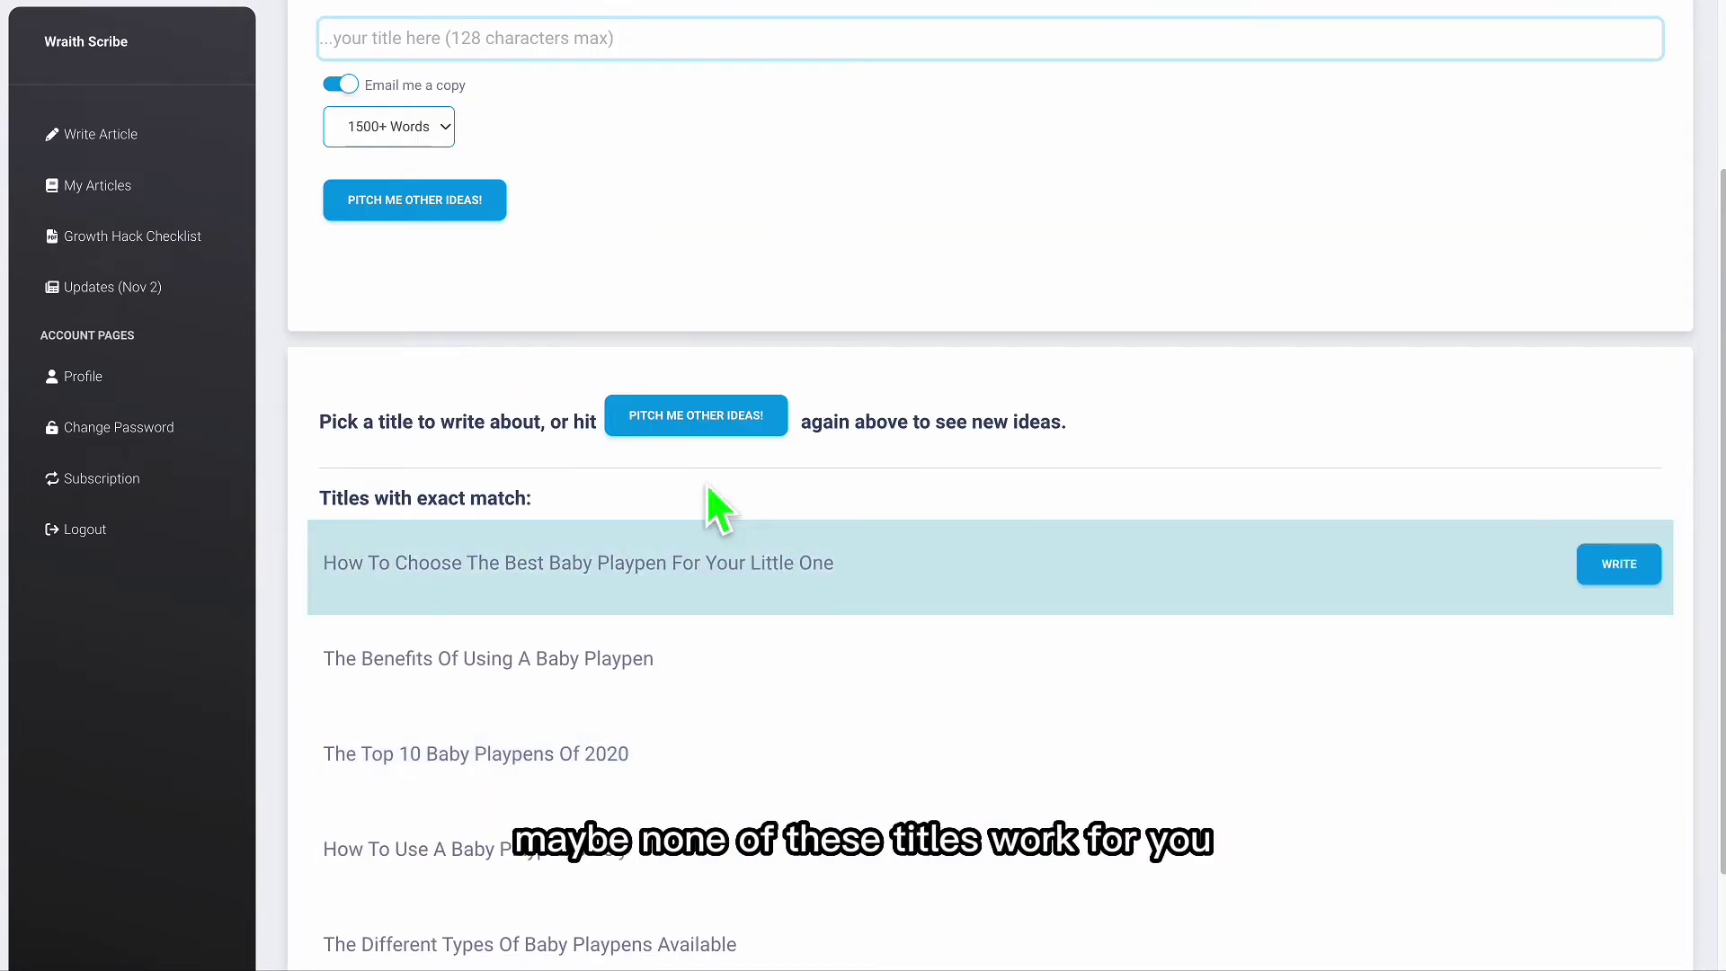
Change the article length to 500+ words.
scroll(713, 791, up, 5)
scroll(710, 774, up, 2)
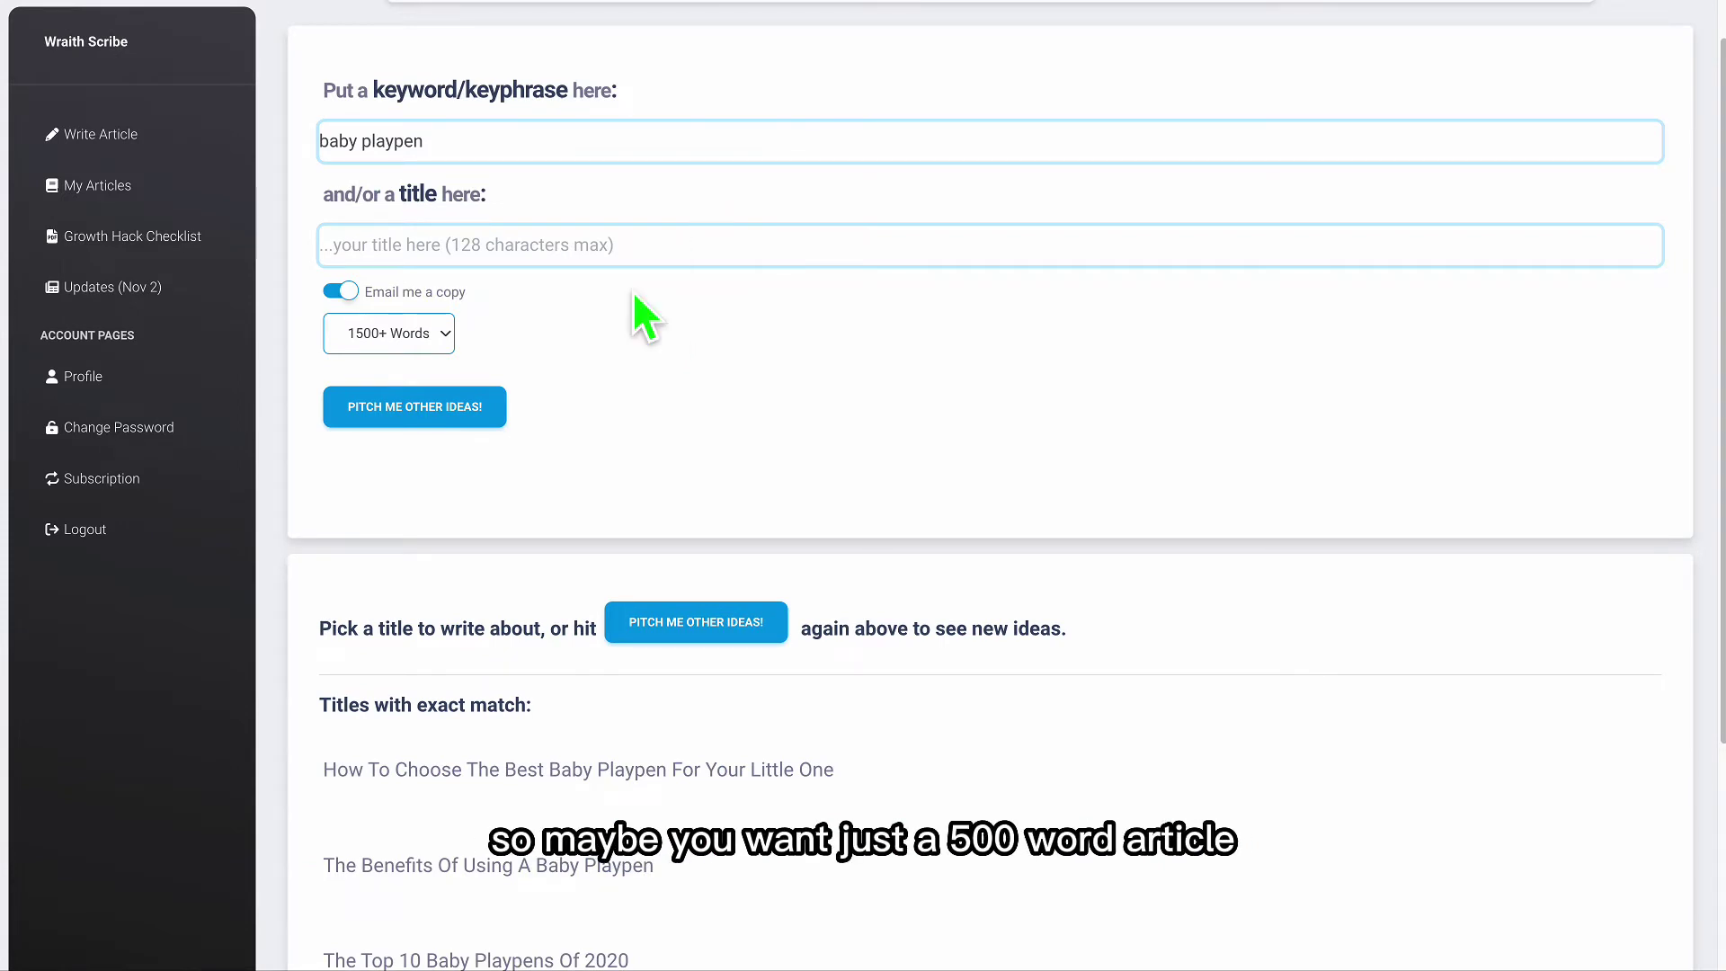
click(434, 346)
click(468, 284)
Enter "why playpens make parents more productive" as the custom article title.
click(469, 243)
text(why playpens m)
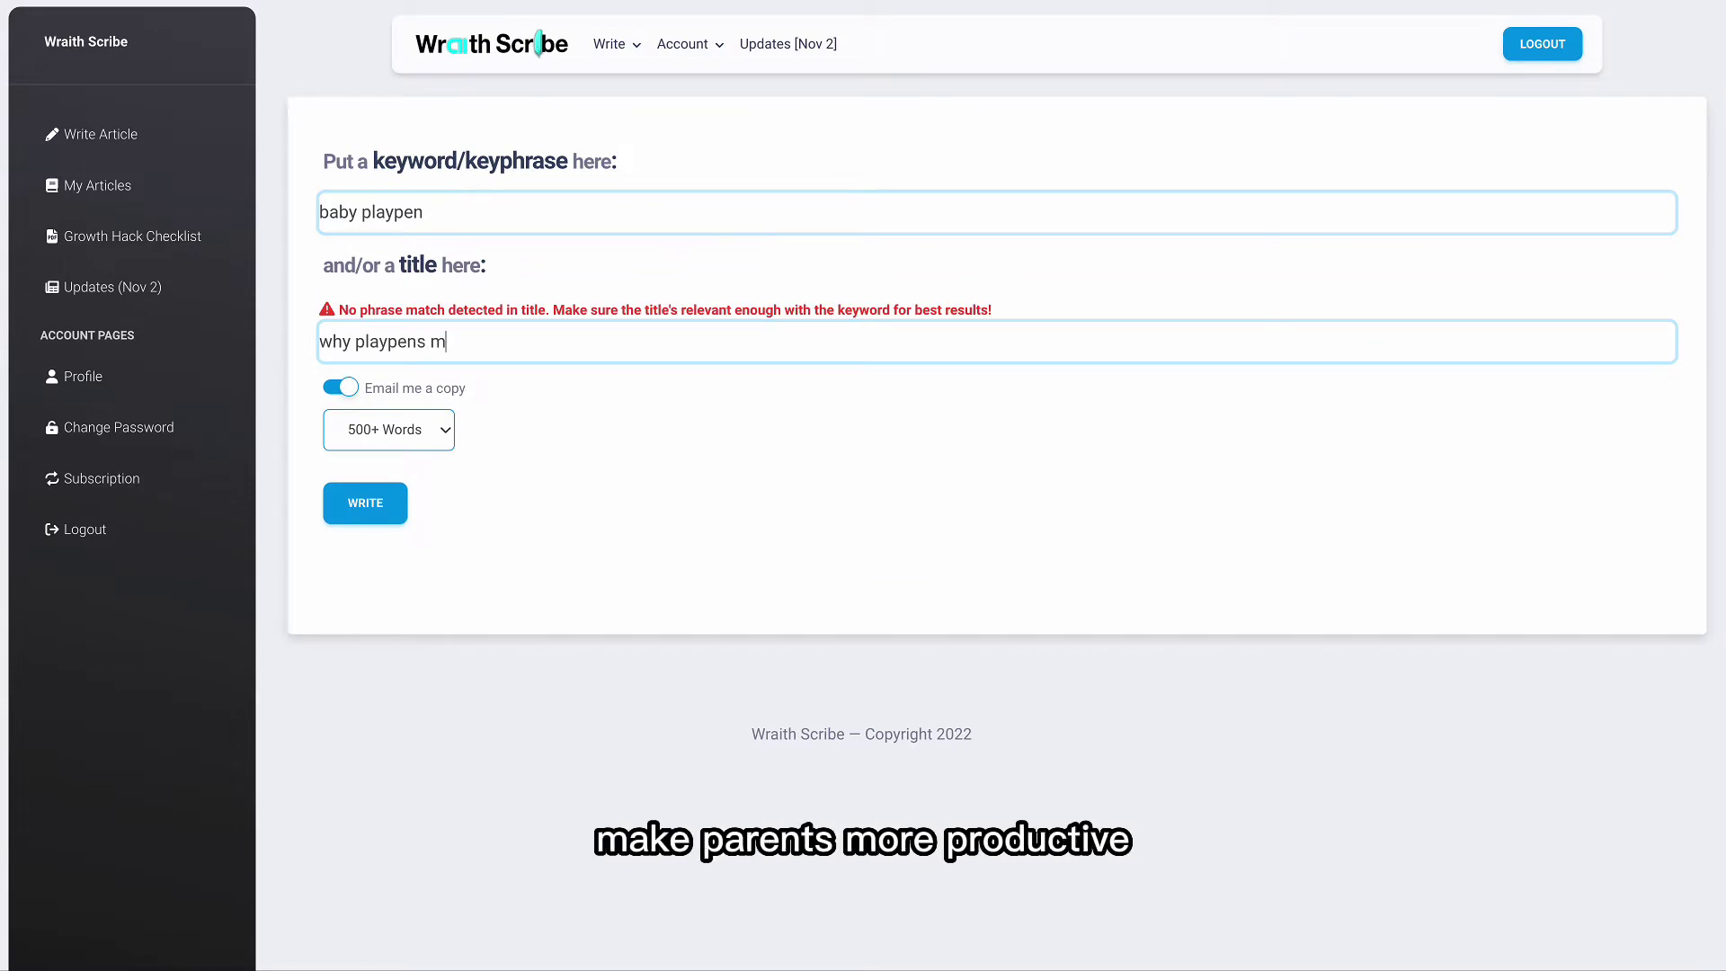
text(ake parents more produt)
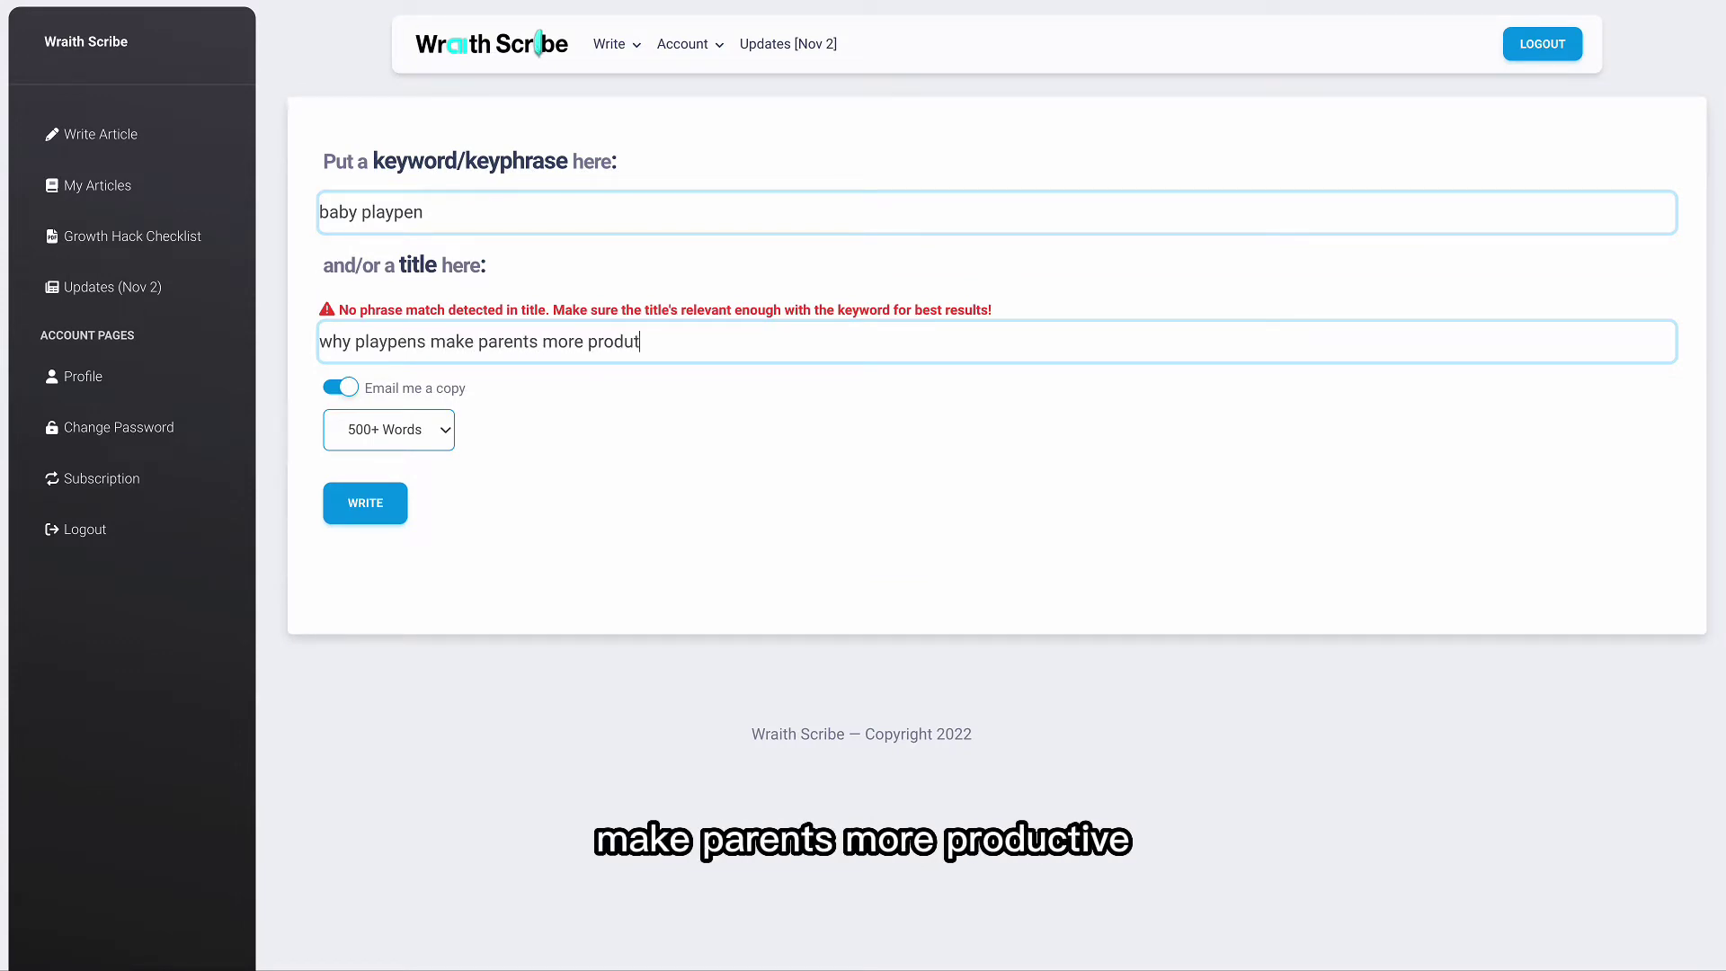
key(BackSpace)
text(ctive)
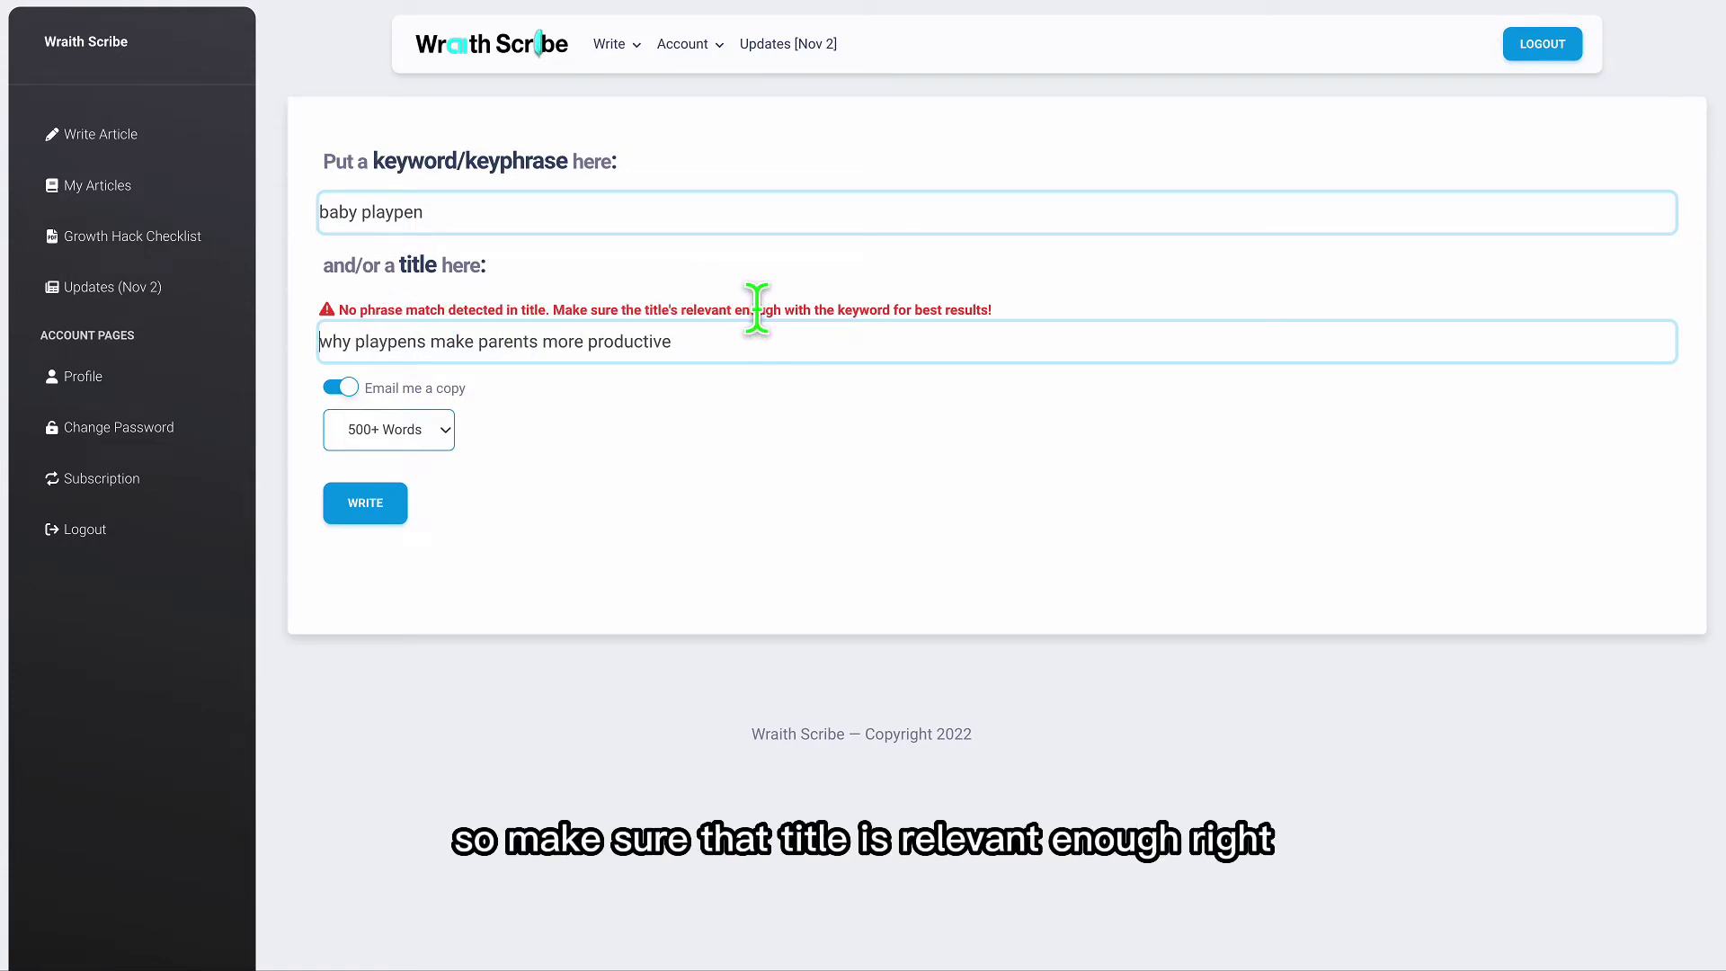
Append "baby" to the end of the title and compare the words of the keyword with the title.
triple_click(635, 342)
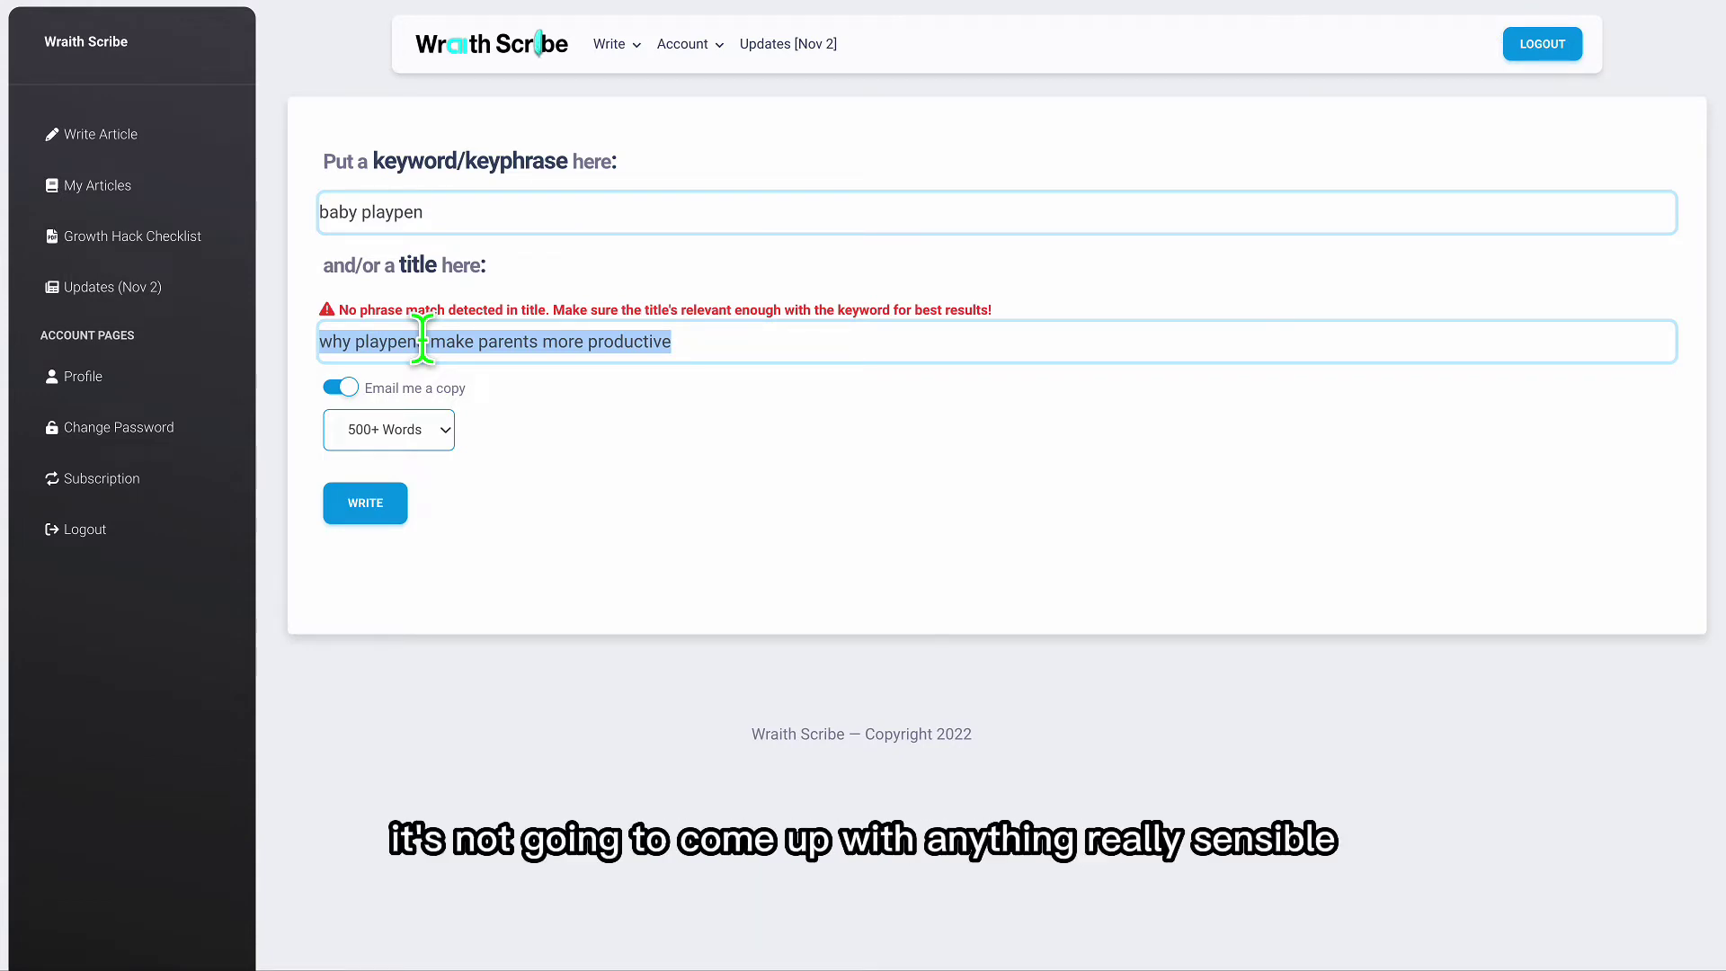
key(Home)
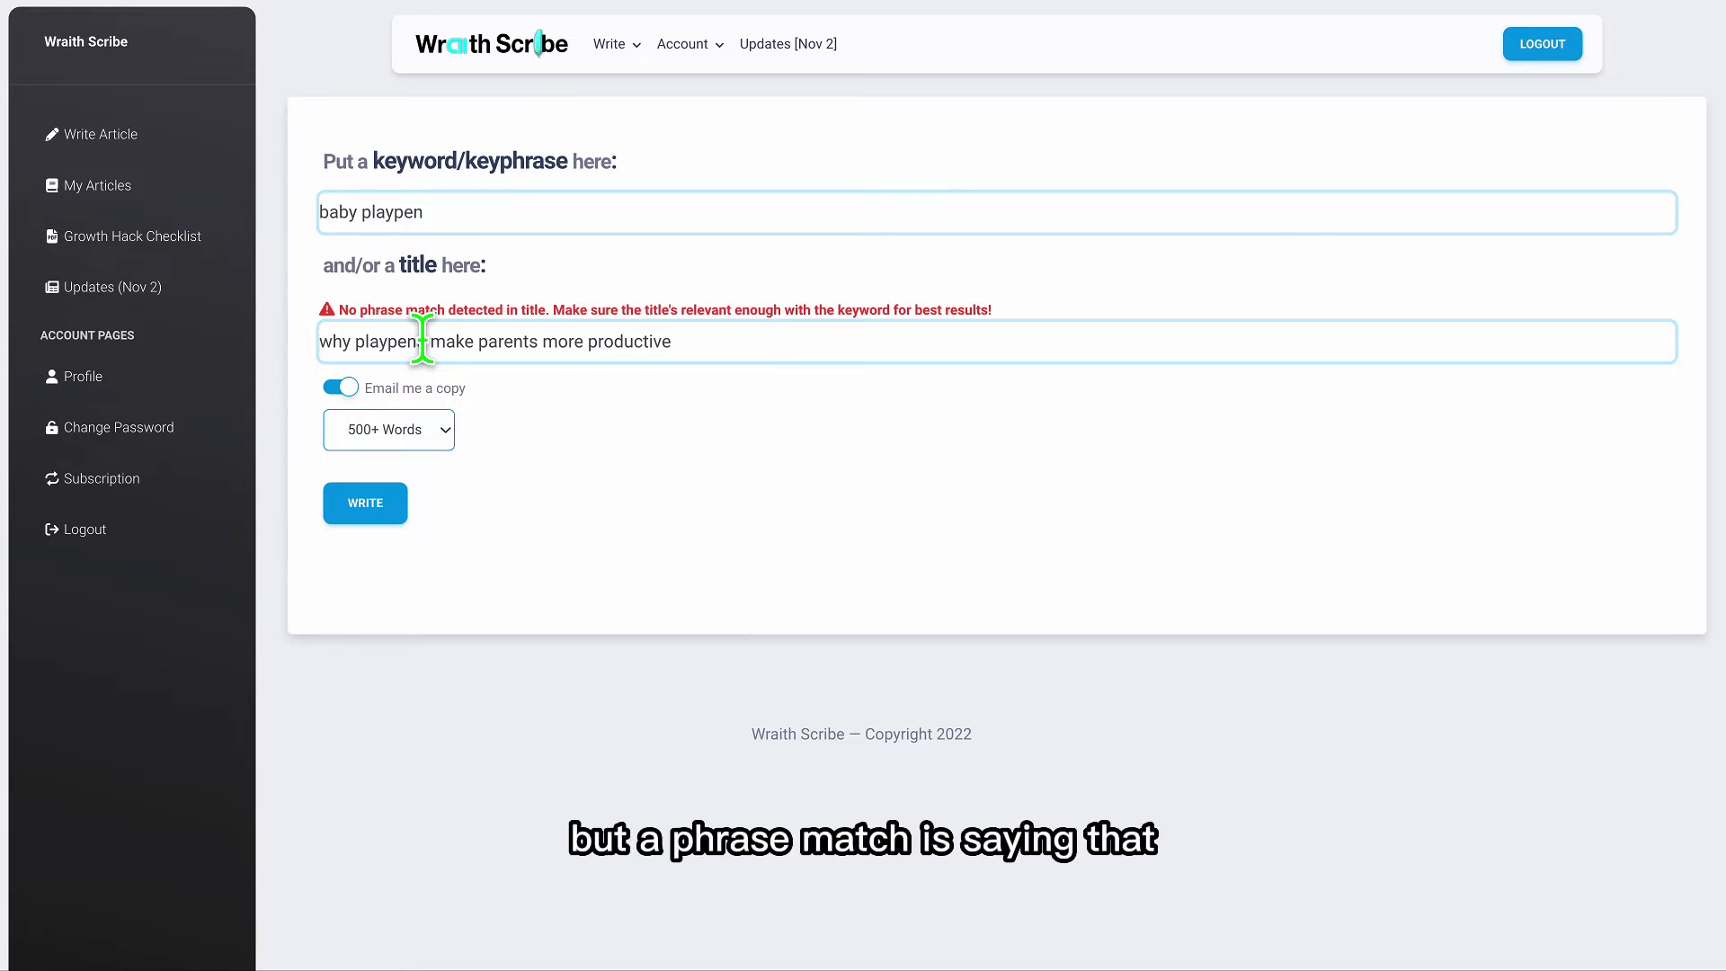
key(alt+Right)
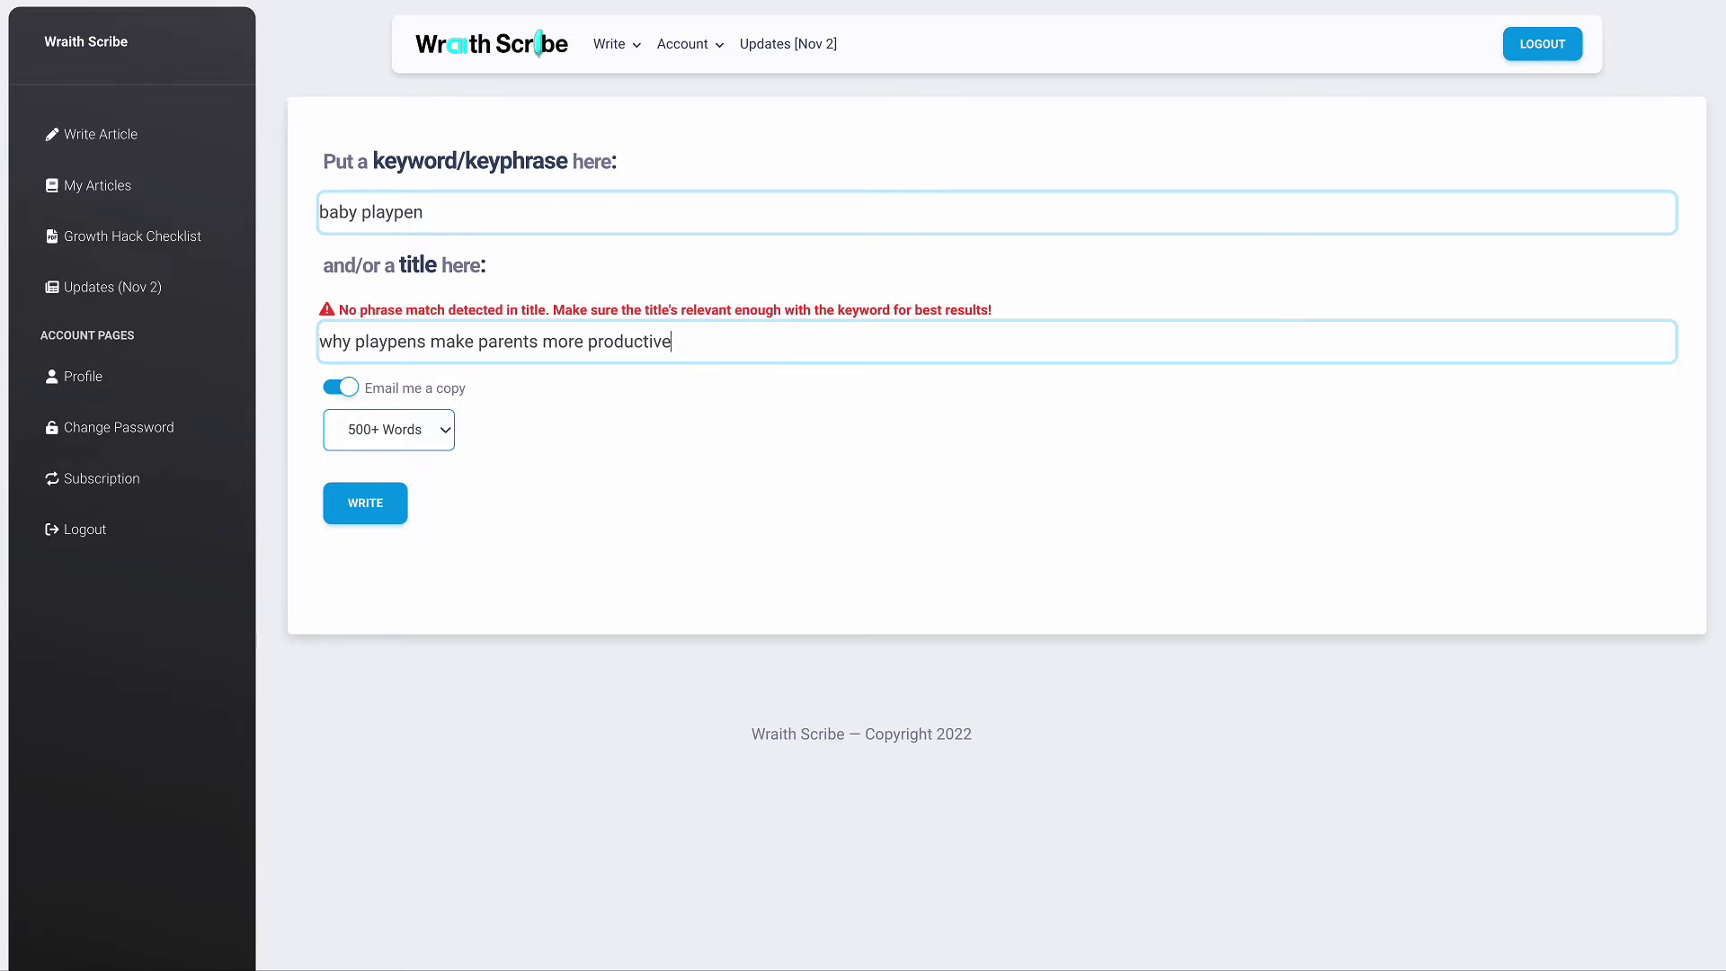
text(aby)
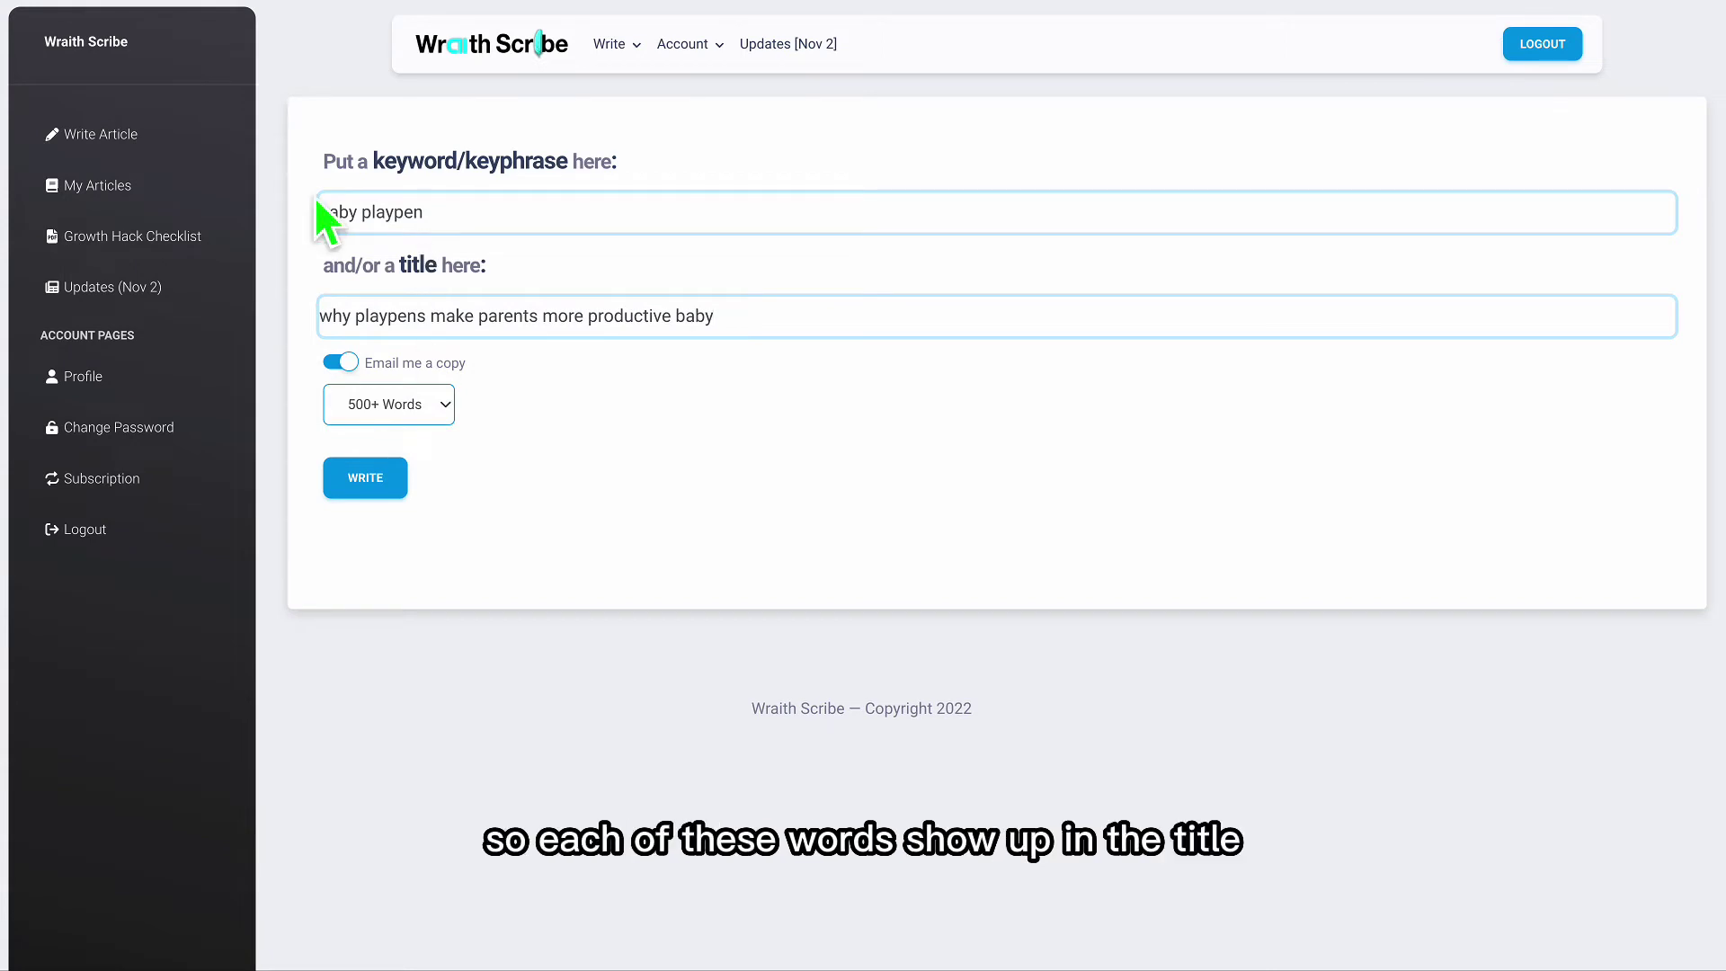
double_click(364, 213)
double_click(340, 213)
triple_click(366, 317)
click(799, 307)
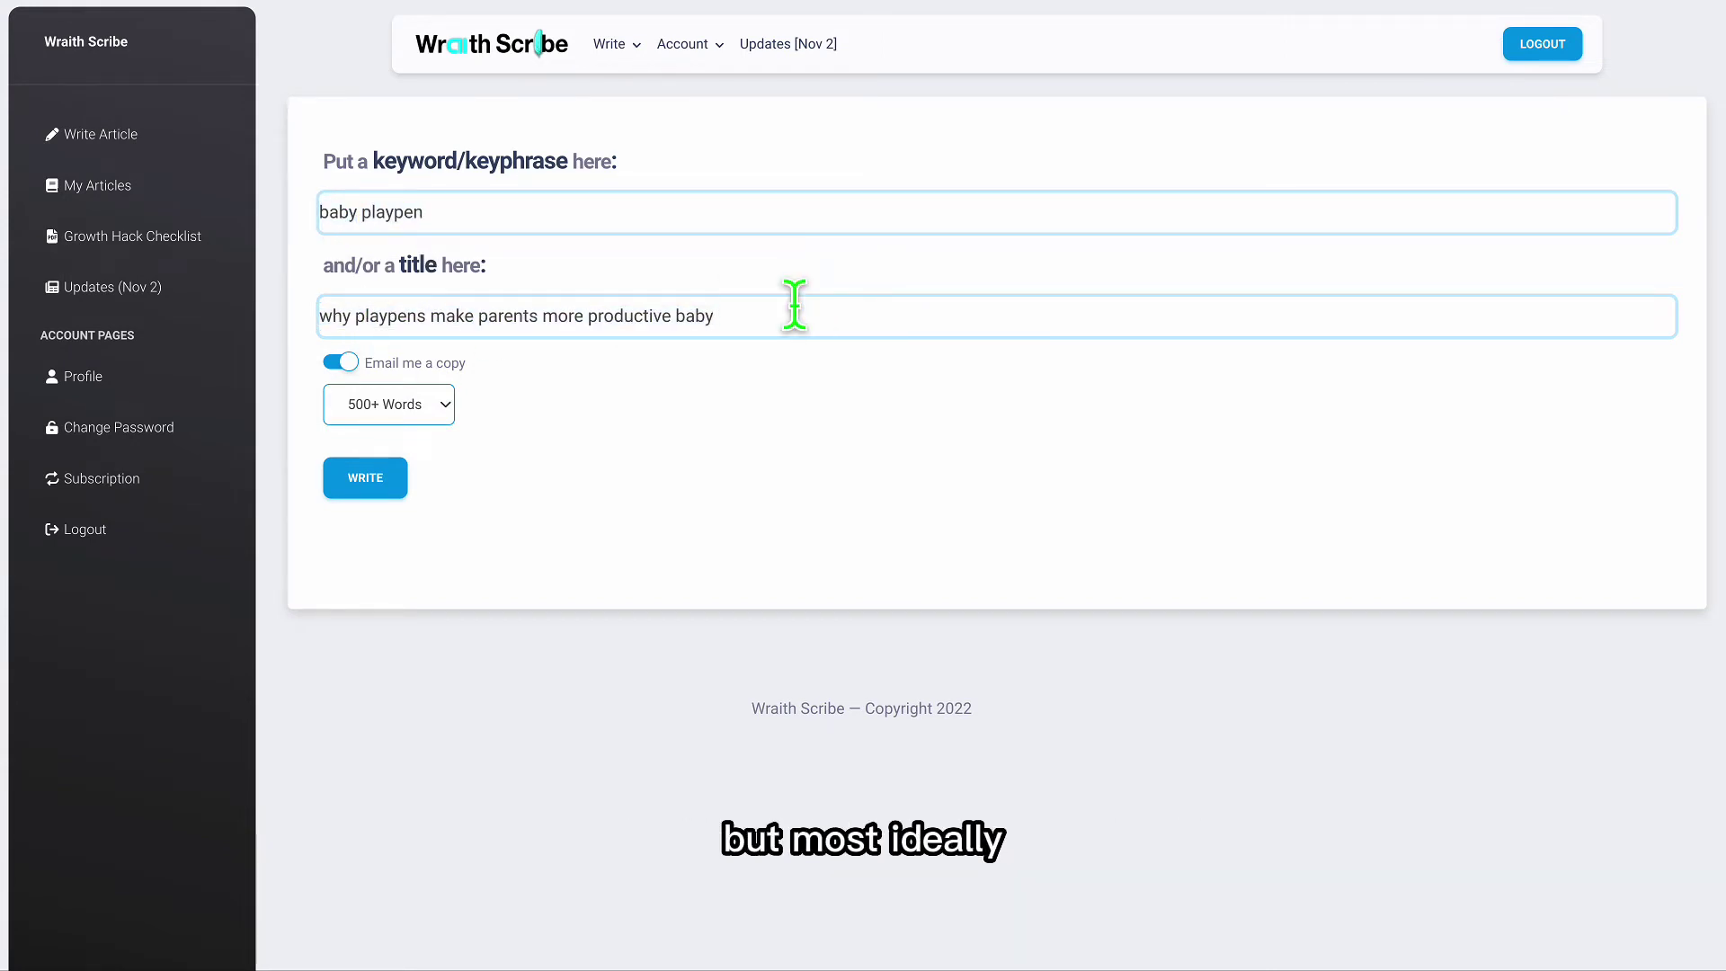
Replace the whole title with "why a baby playpen" so it contains the exact keyword phrase.
triple_click(794, 305)
text(why a)
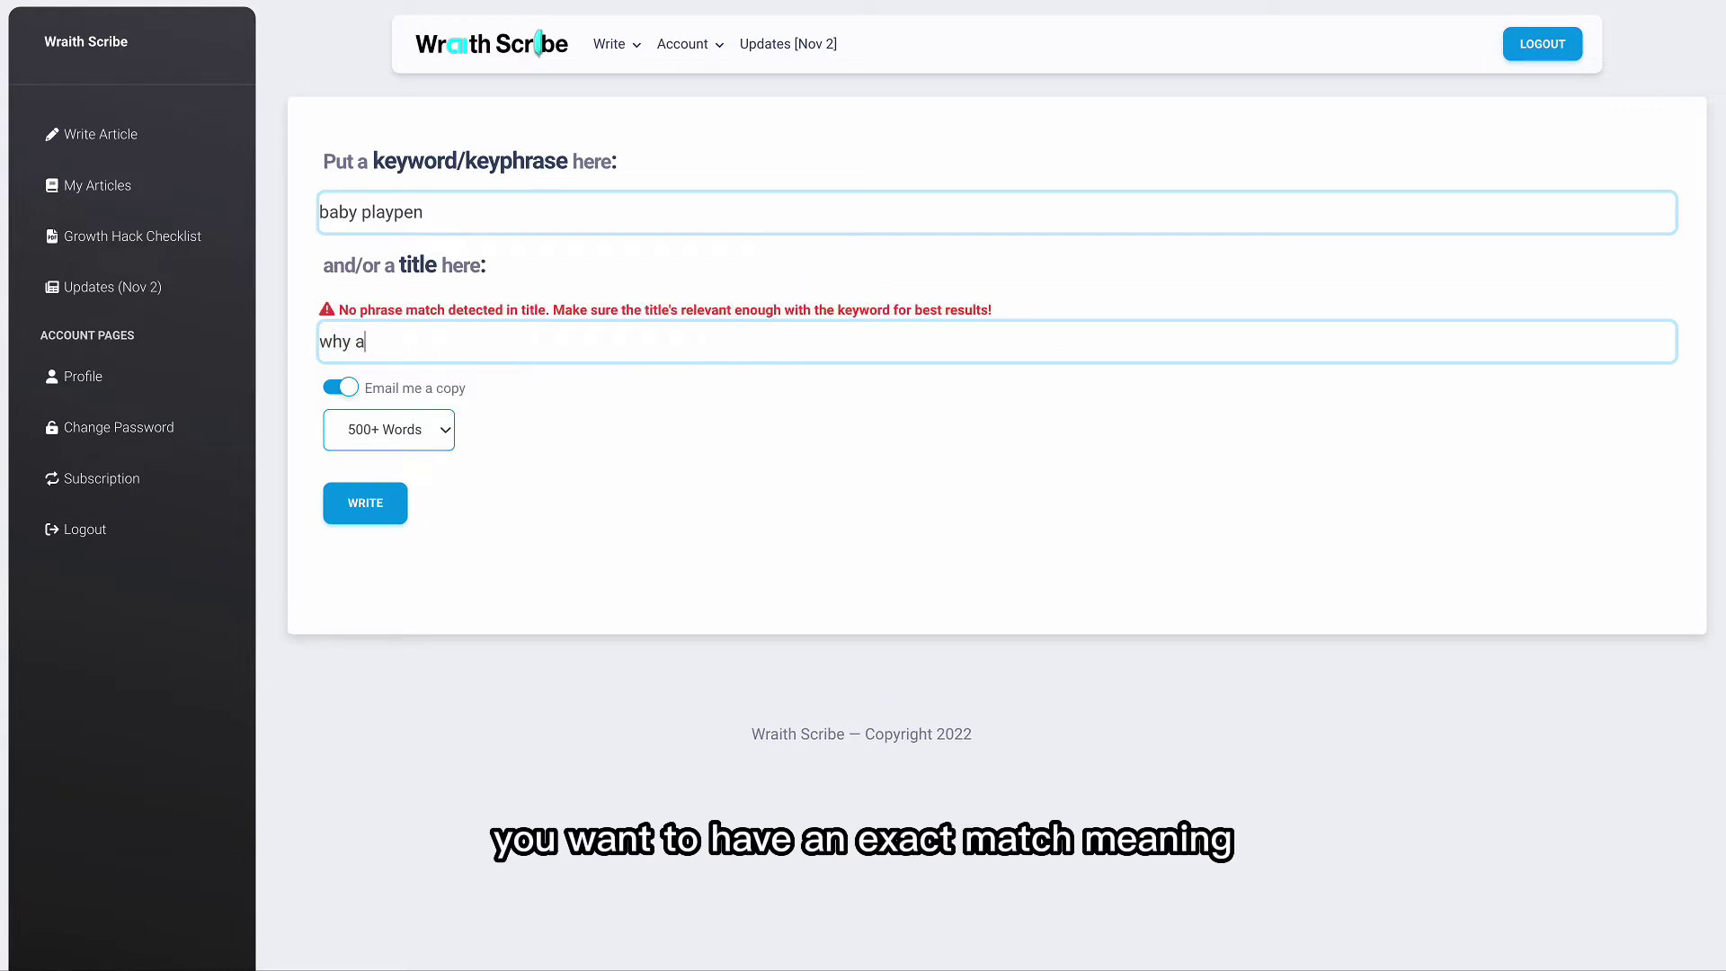
text( baby play)
key(BackSpace)
key(BackSpace)
key(BackSpace)
key(BackSpace)
text(baby playpen)
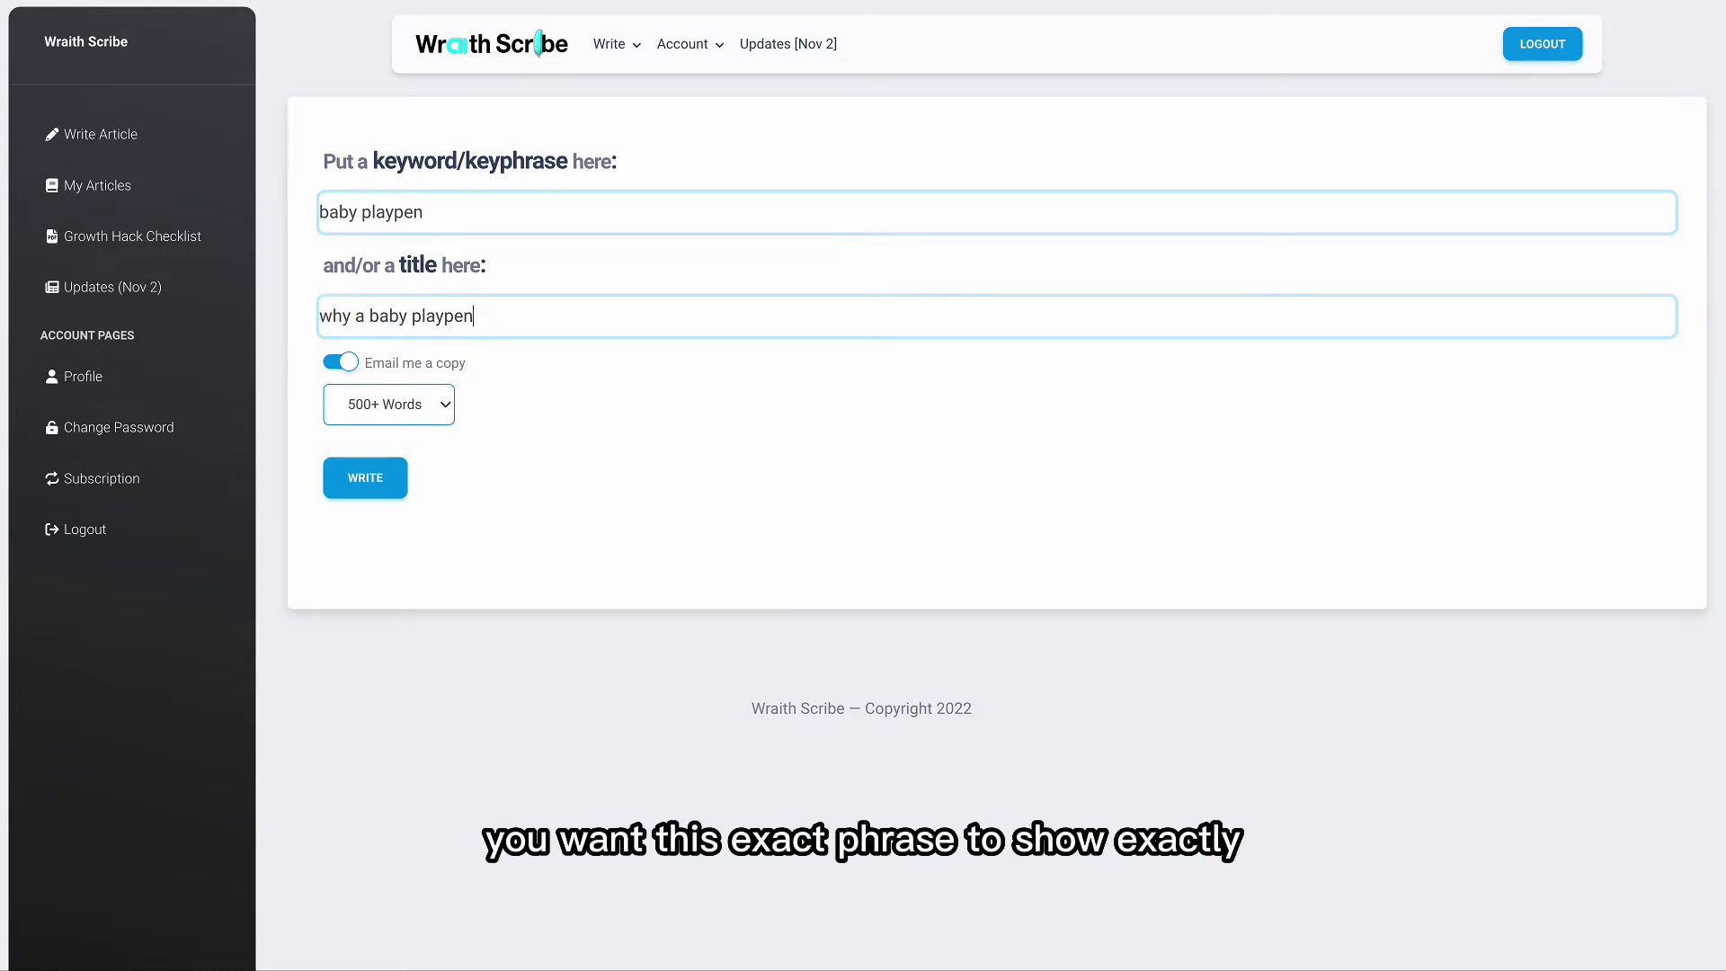
Compare the keyword with the matching phrase in the title, and extend the title with "makes parents more productive".
drag(423, 215, 319, 217)
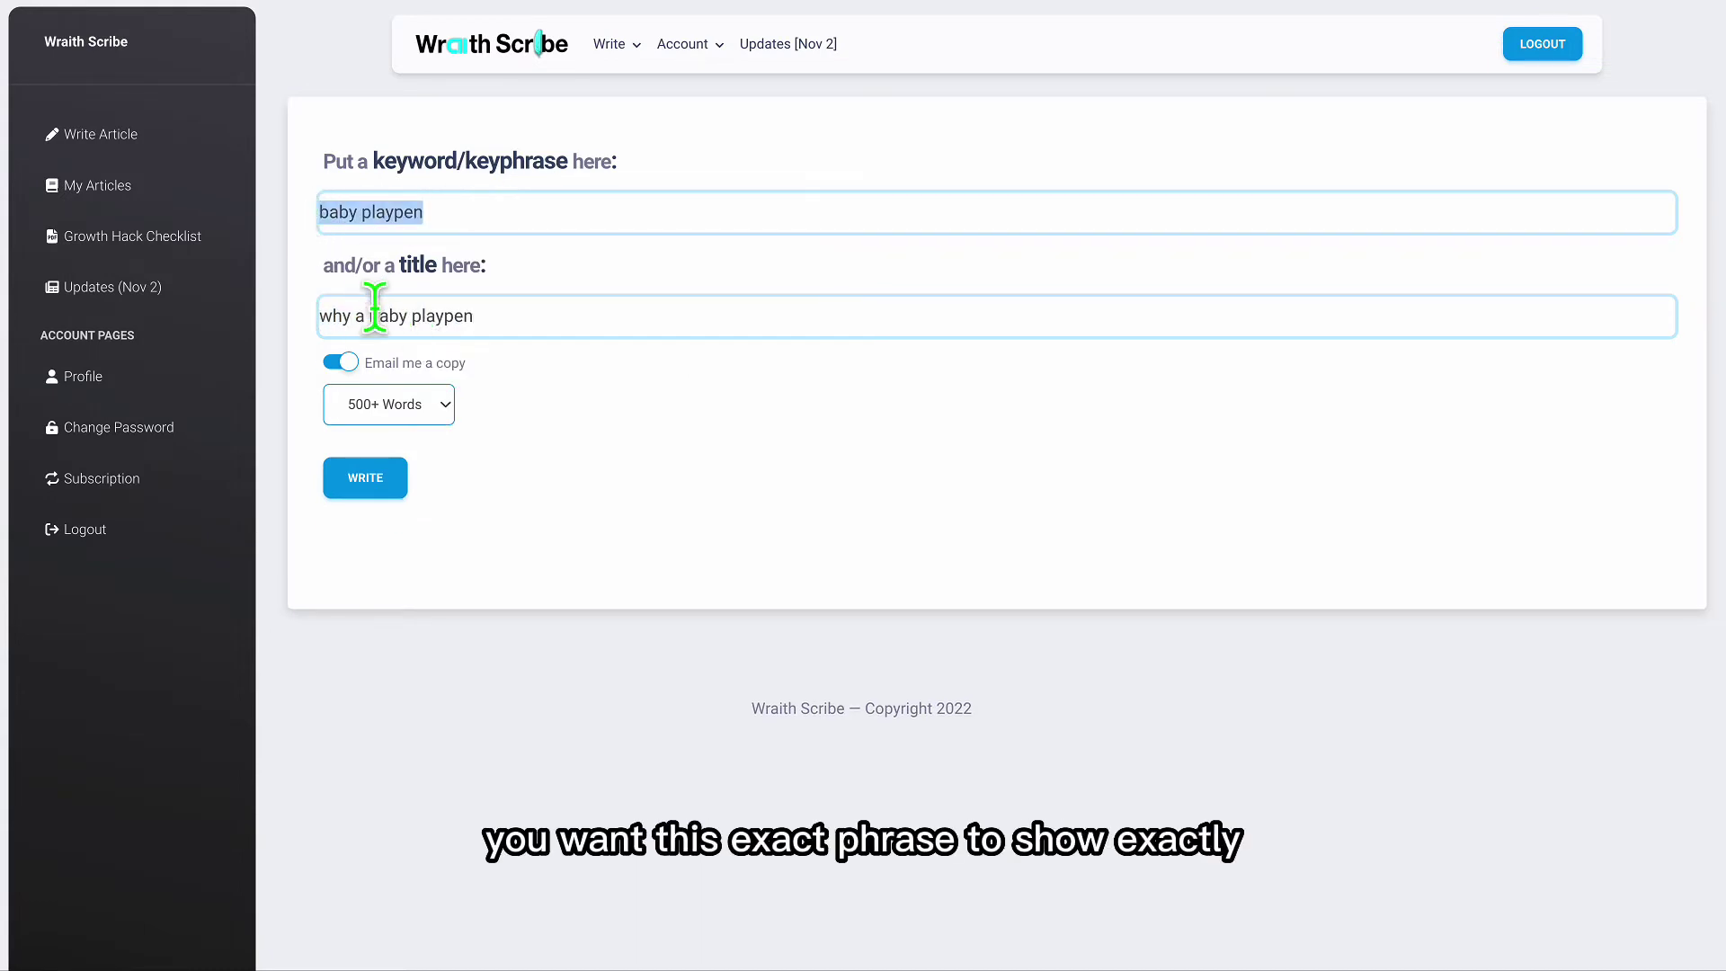
drag(369, 315, 503, 313)
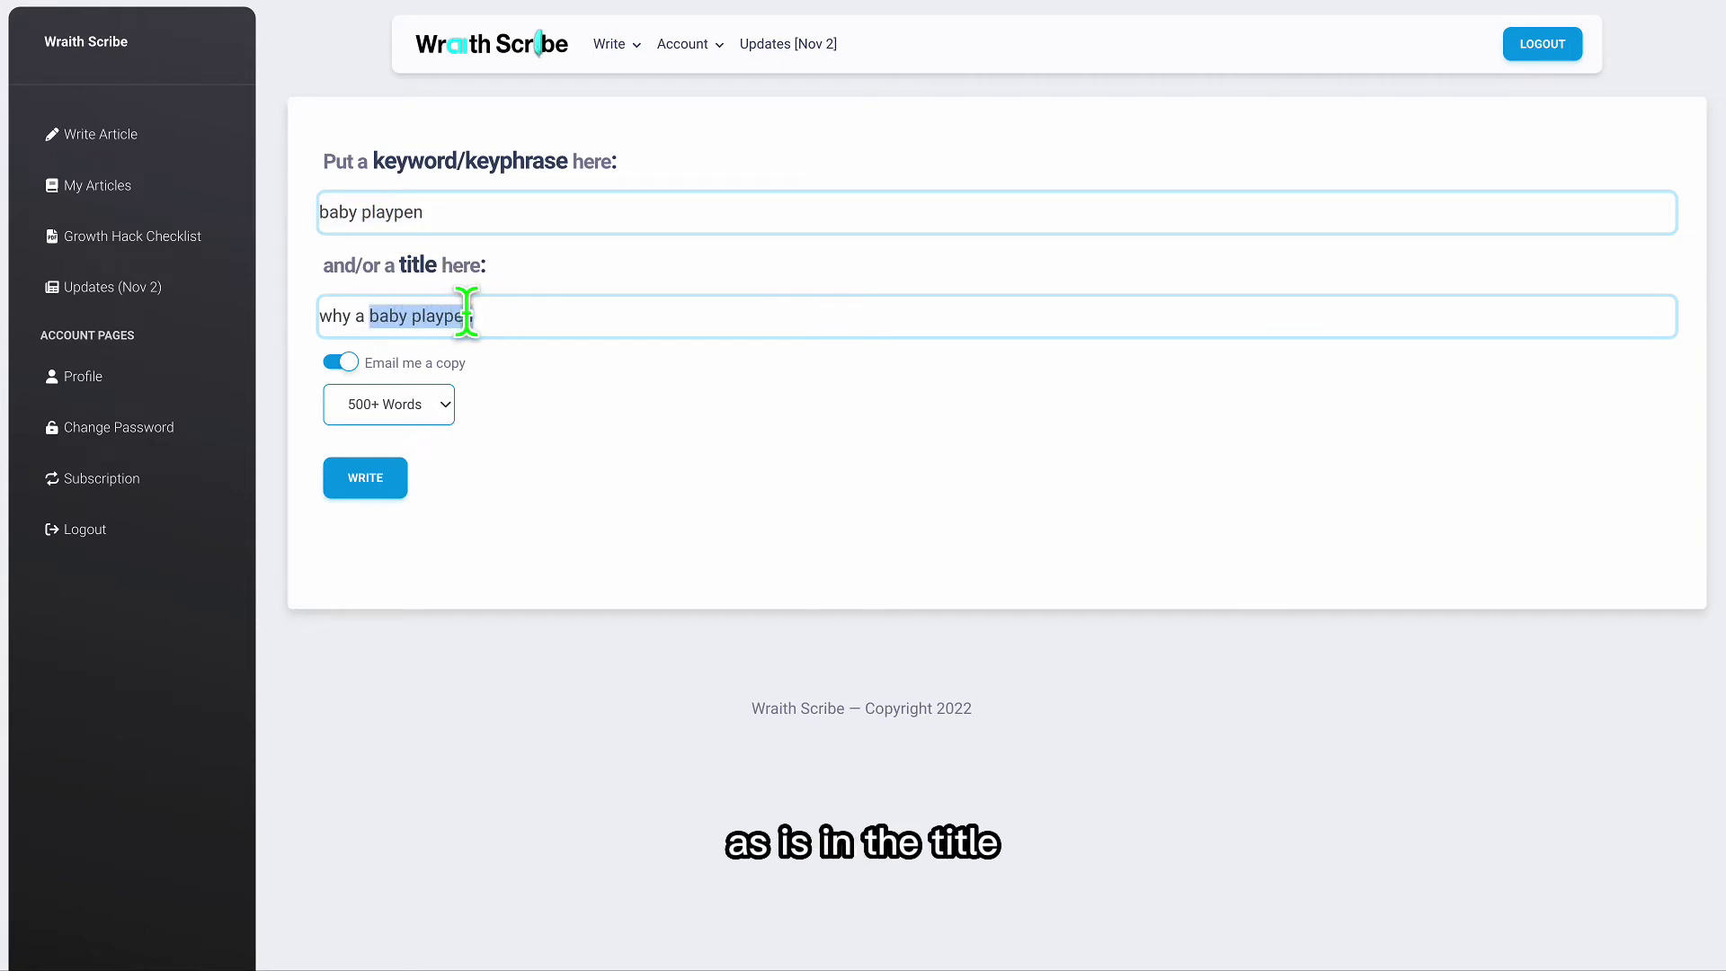
click(521, 310)
text(makes parents more productive)
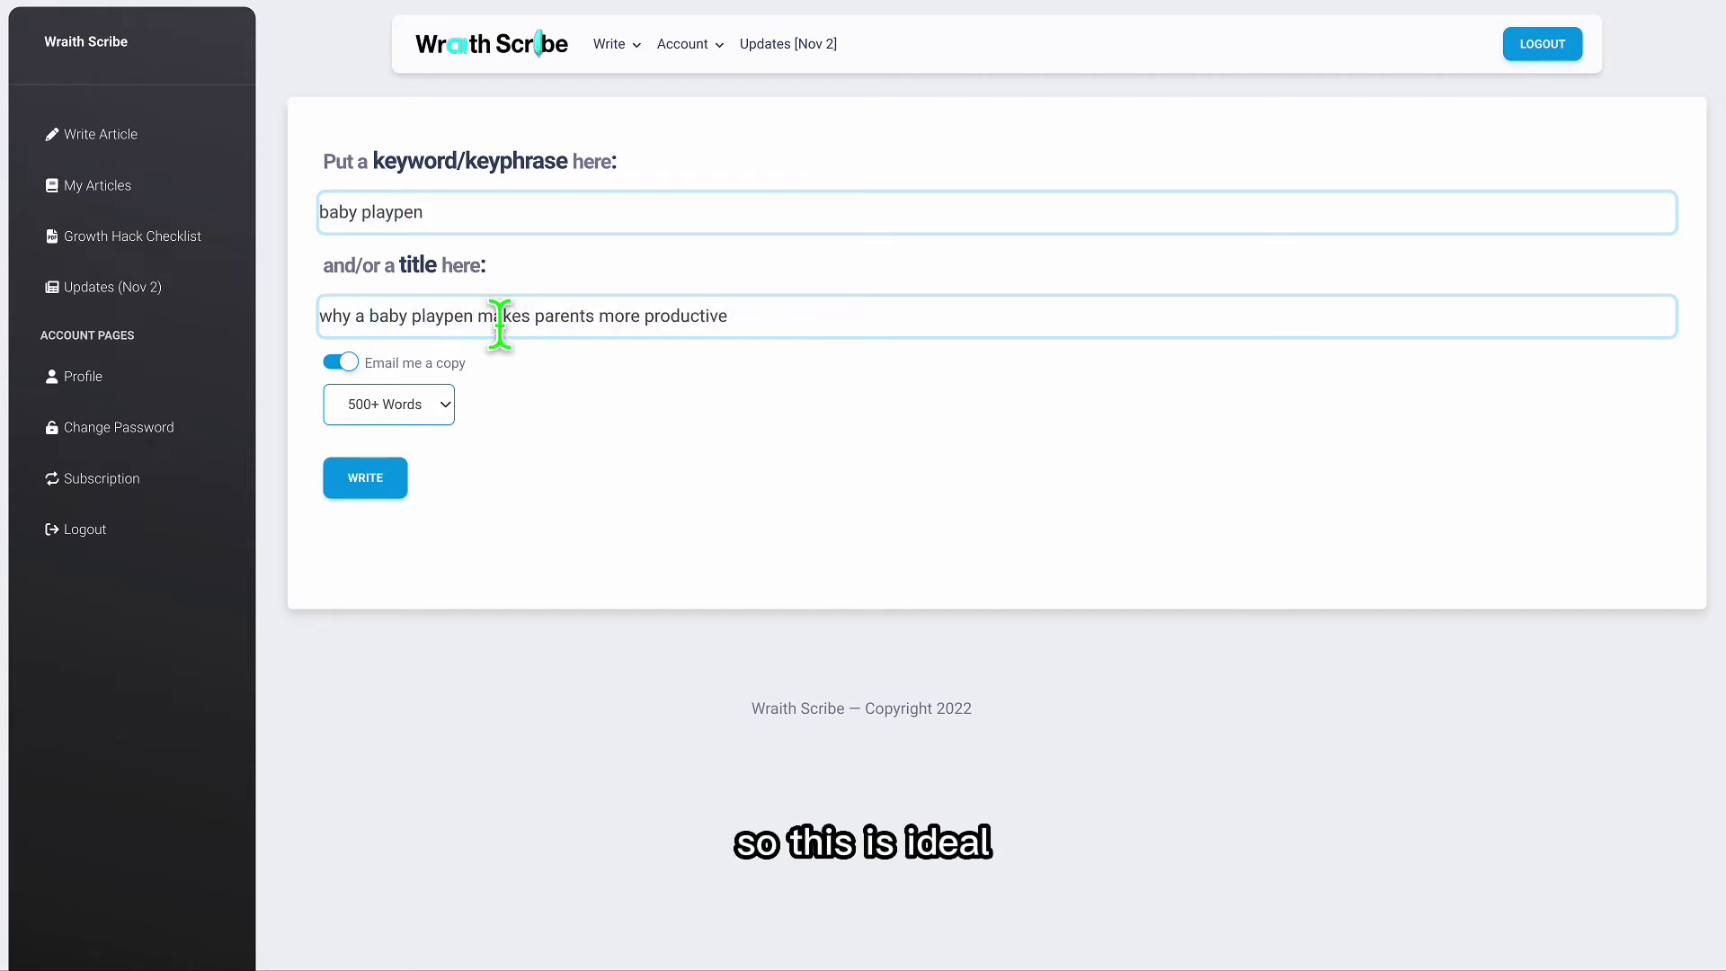
Highlight the opening words "why a baby playpen" in the title, then clear the selection.
drag(470, 316, 310, 321)
click(422, 316)
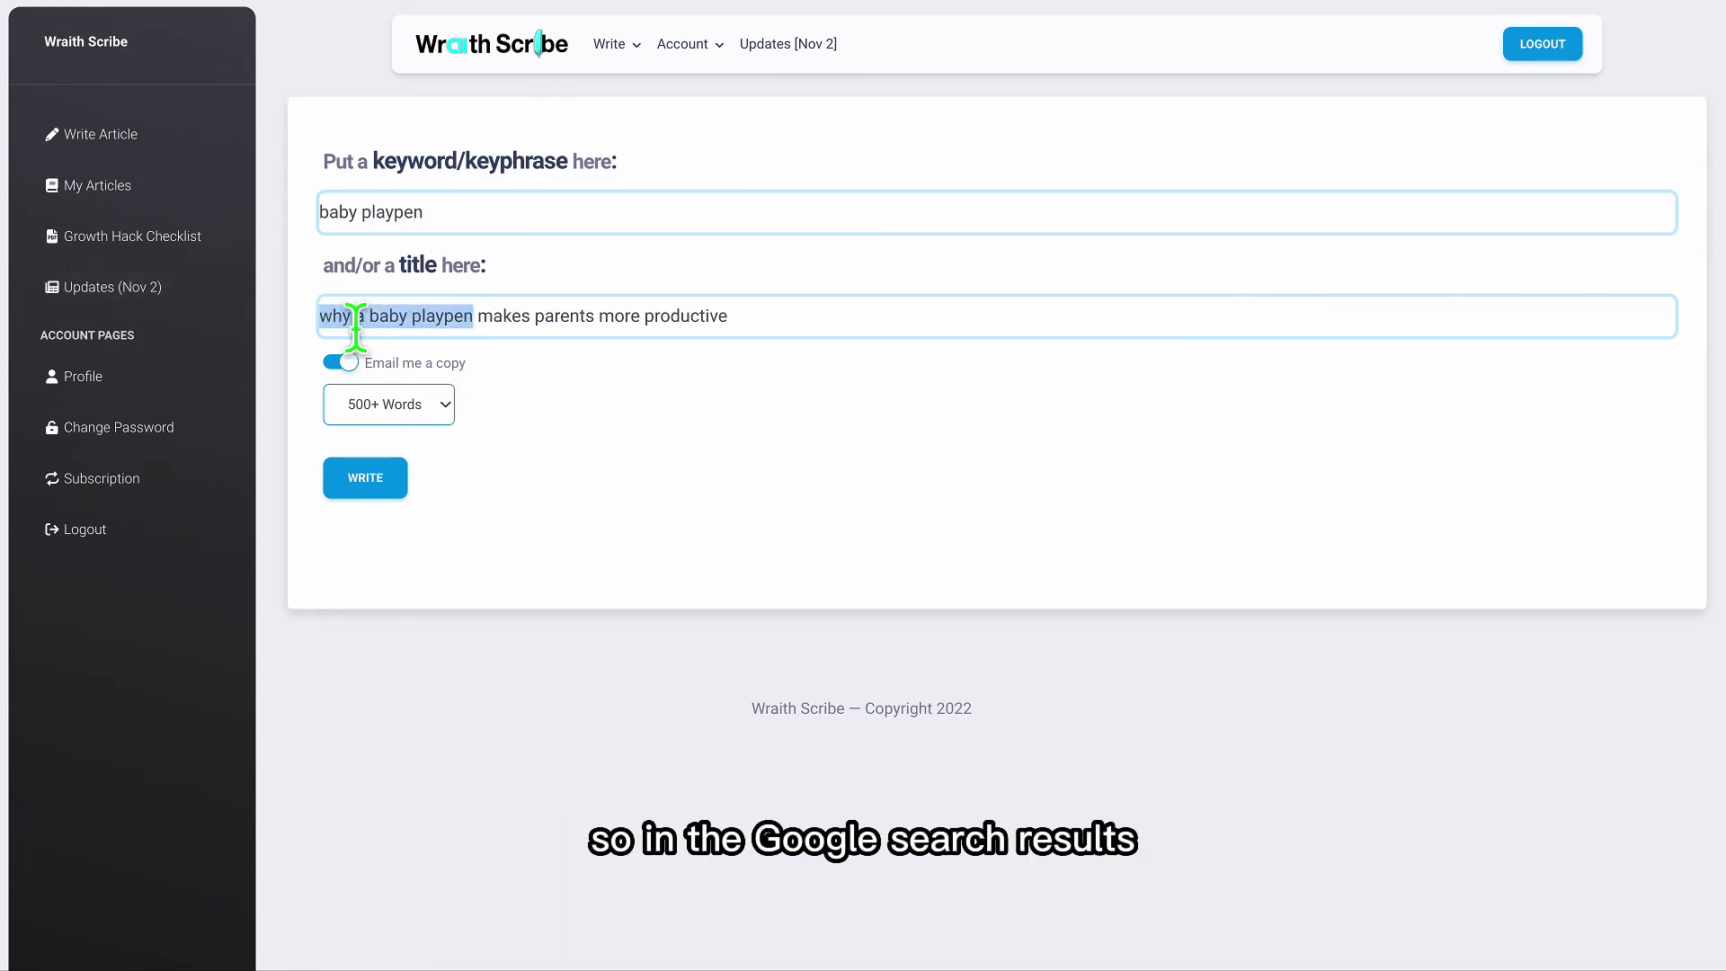
click(603, 371)
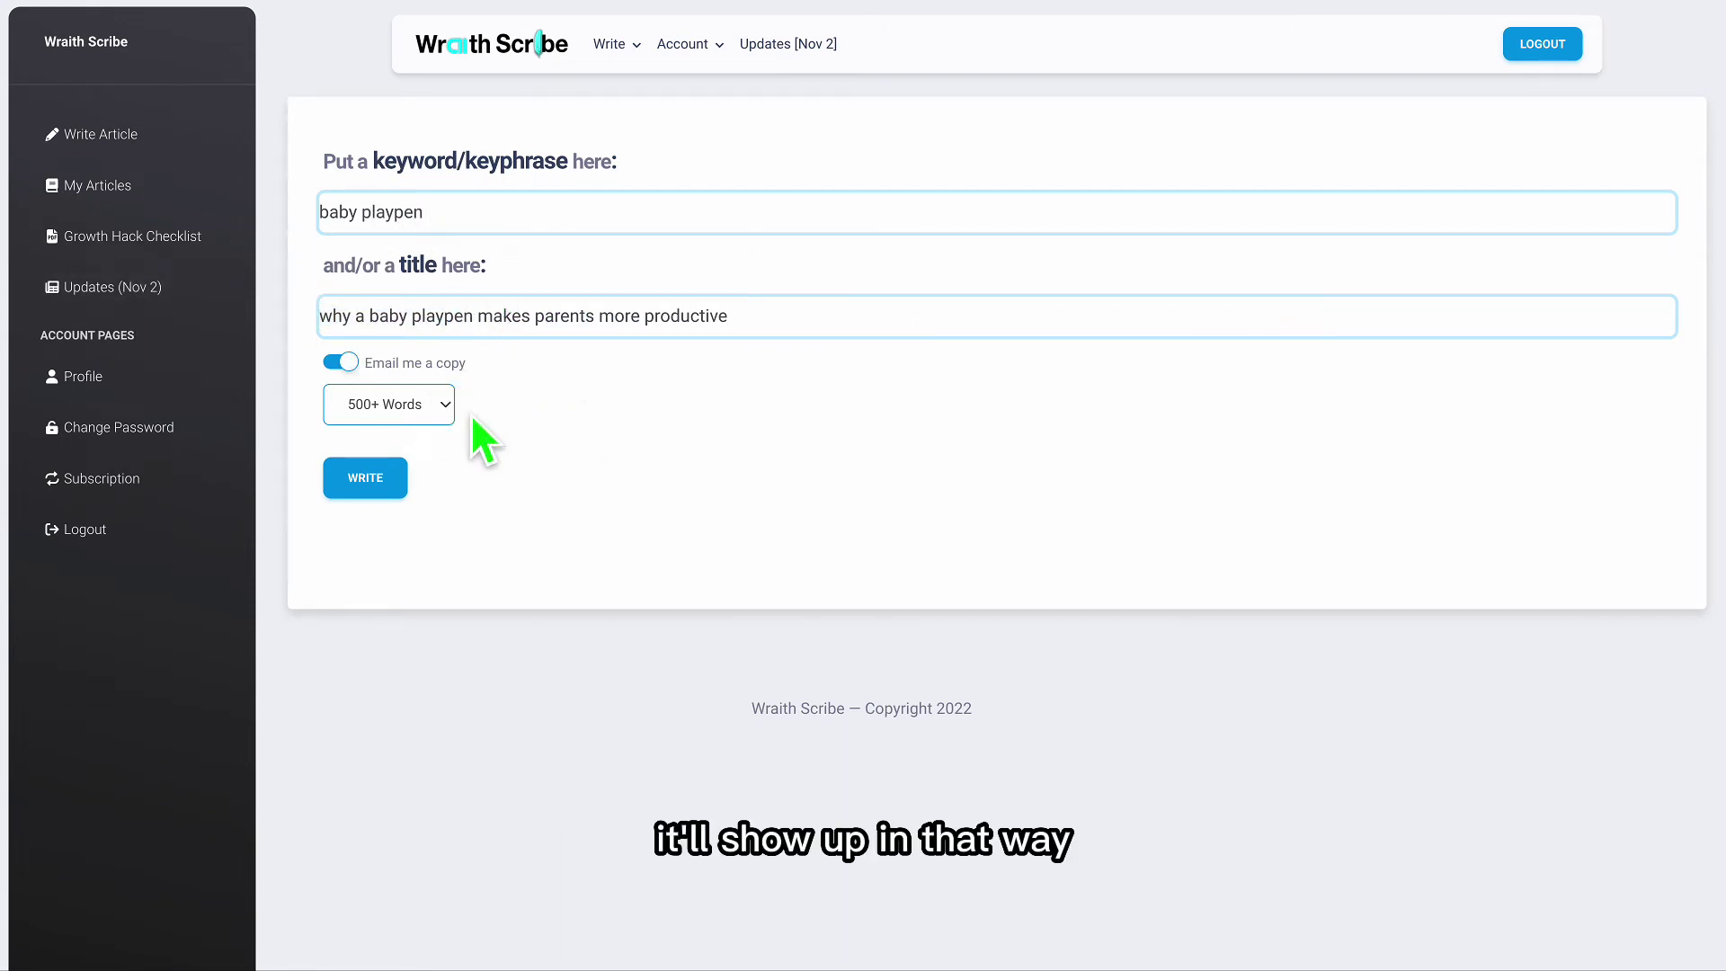
Copy the full title, clear the title field to show the idea-pitching option, and paste the title back.
triple_click(467, 320)
key(ctrl+c)
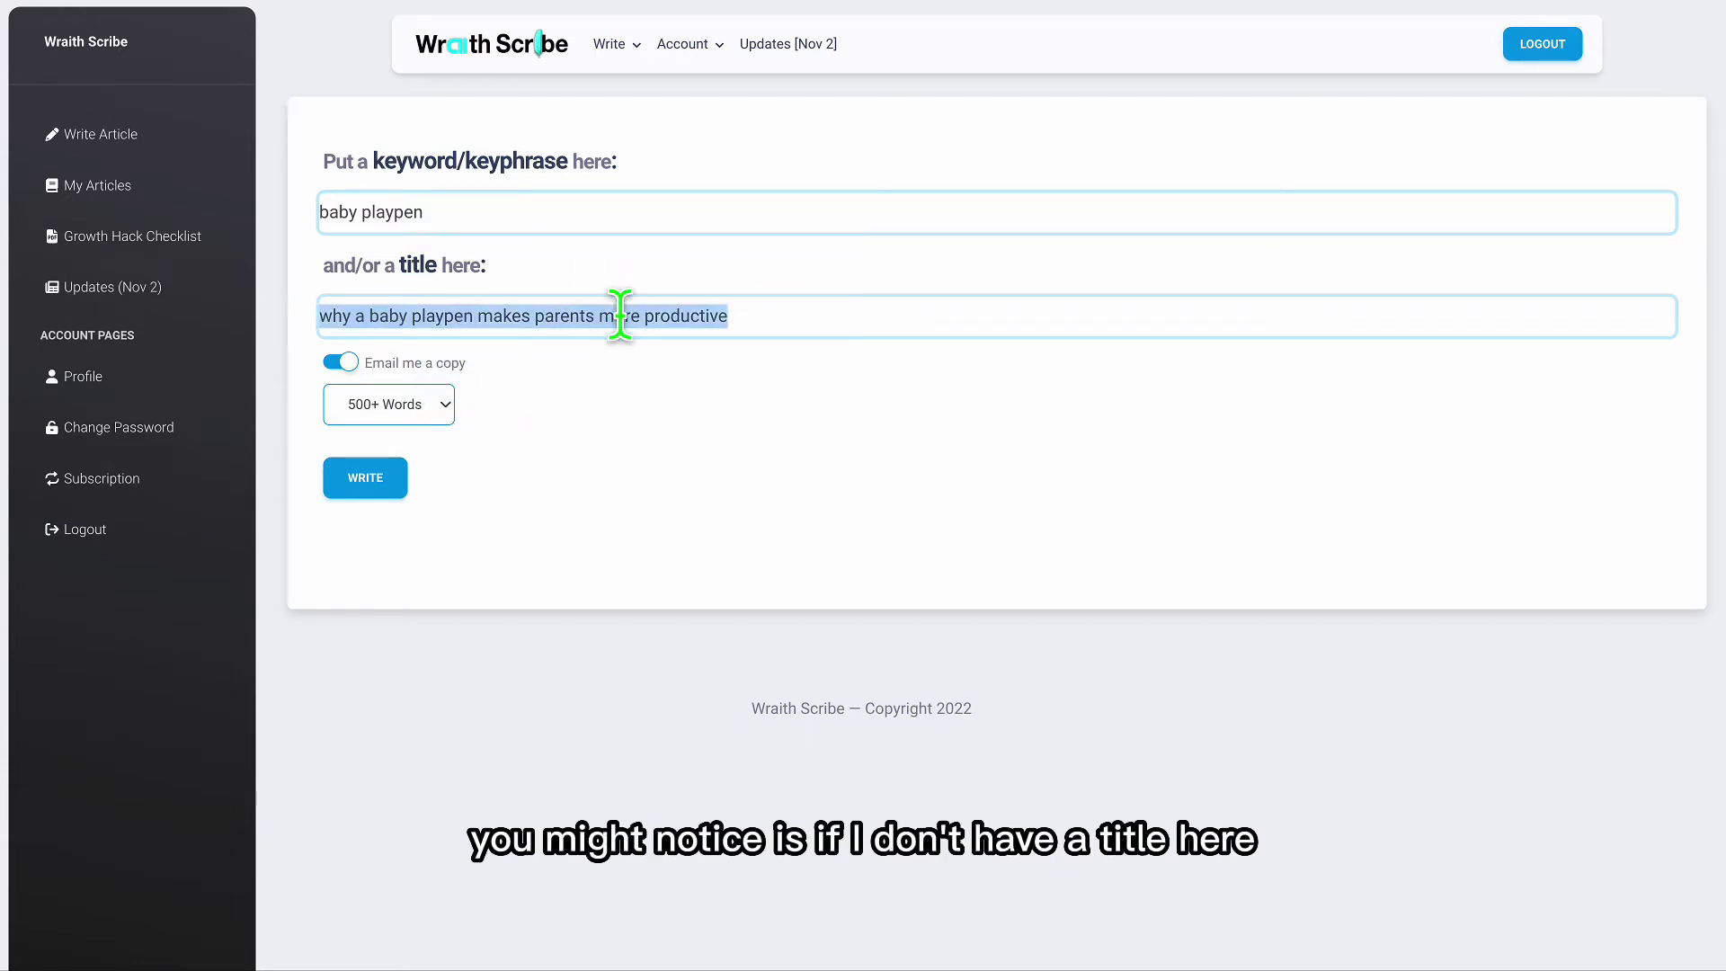
key(BackSpace)
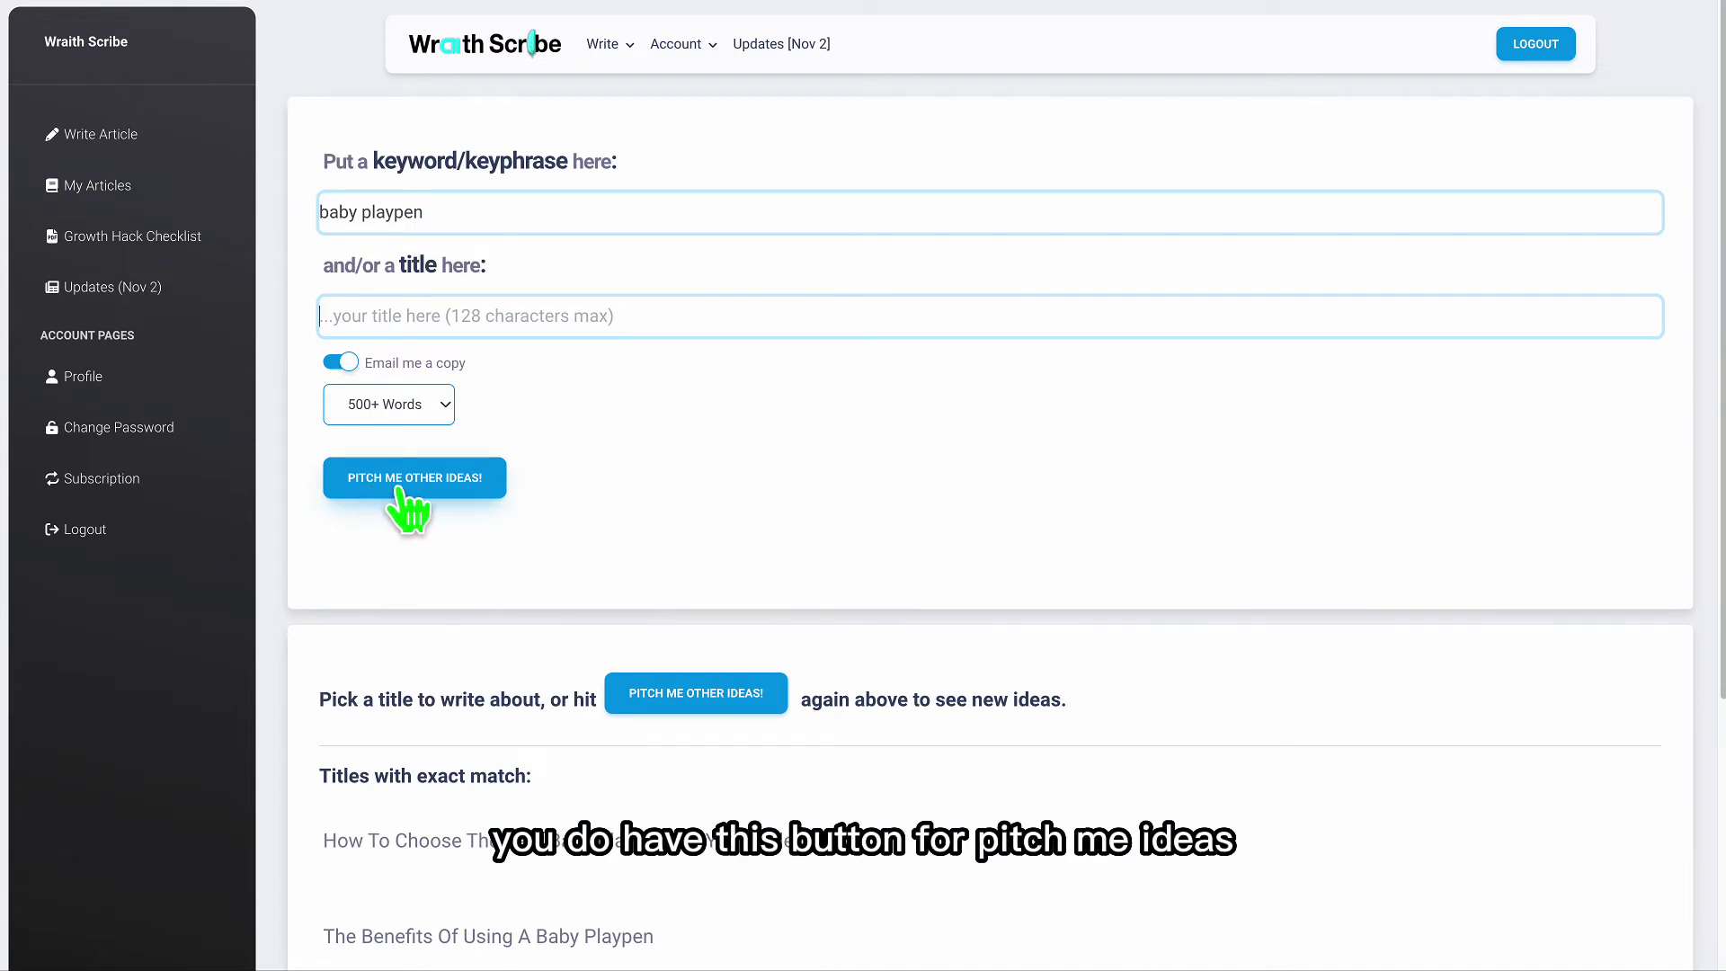
click(470, 299)
key(ctrl+v)
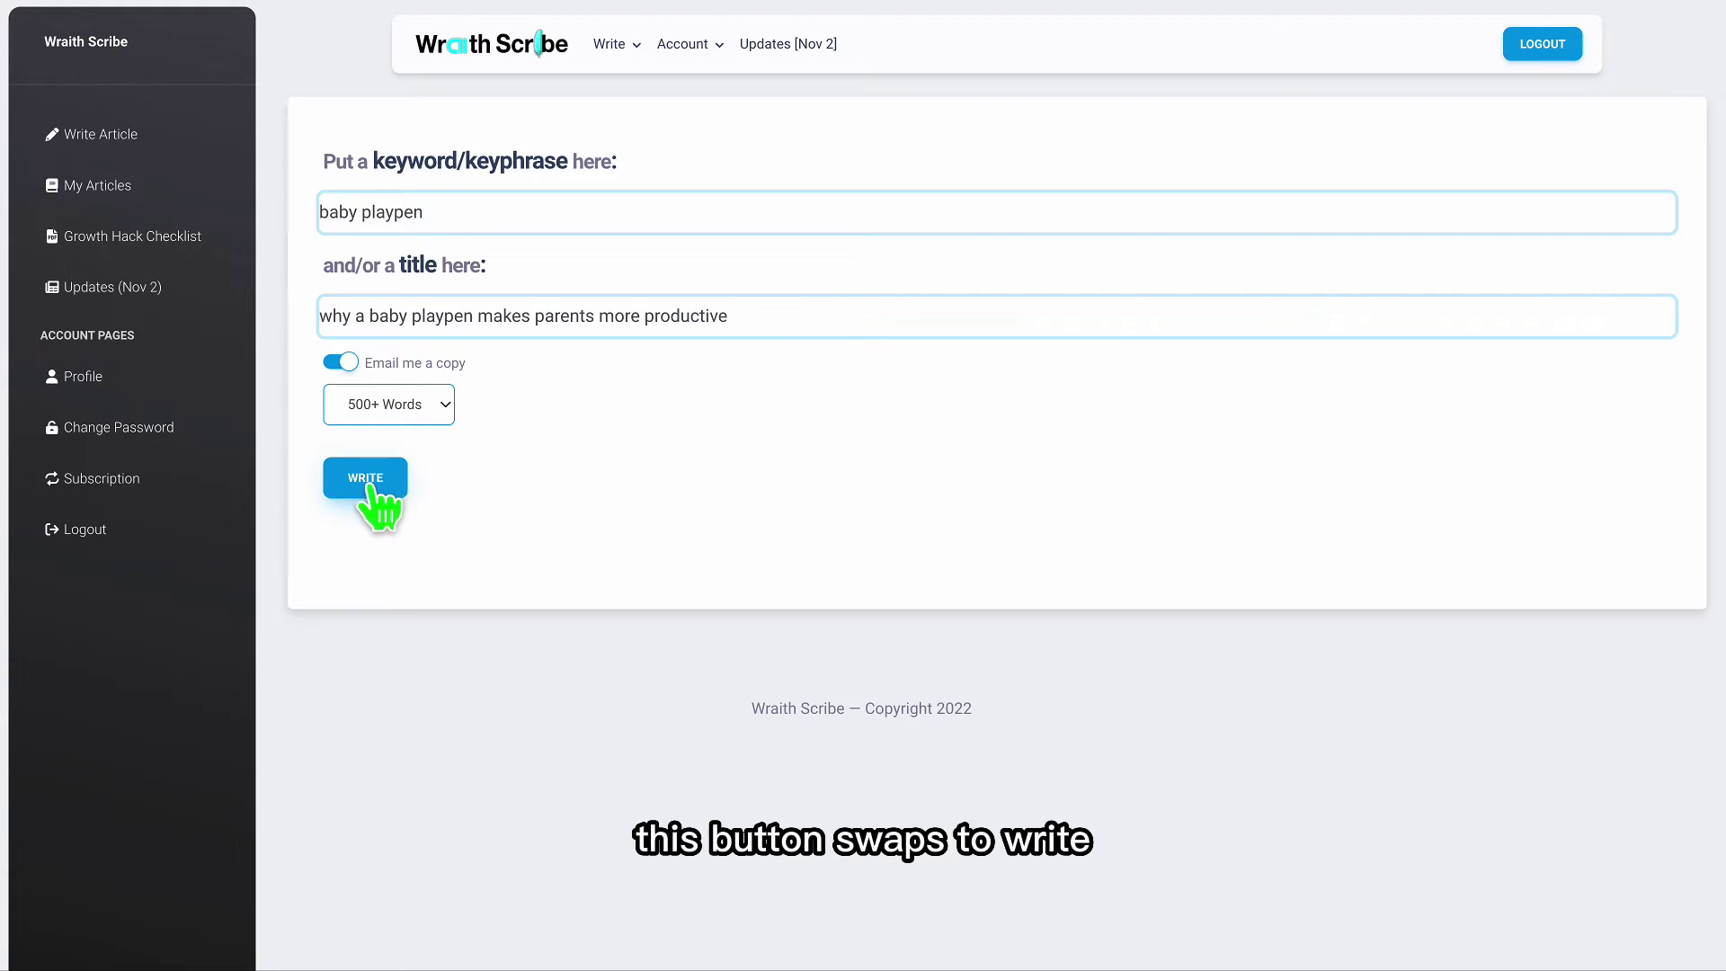
Review the available article length options, and highlight the title and the keyword in turn to compare them.
triple_click(435, 319)
click(661, 419)
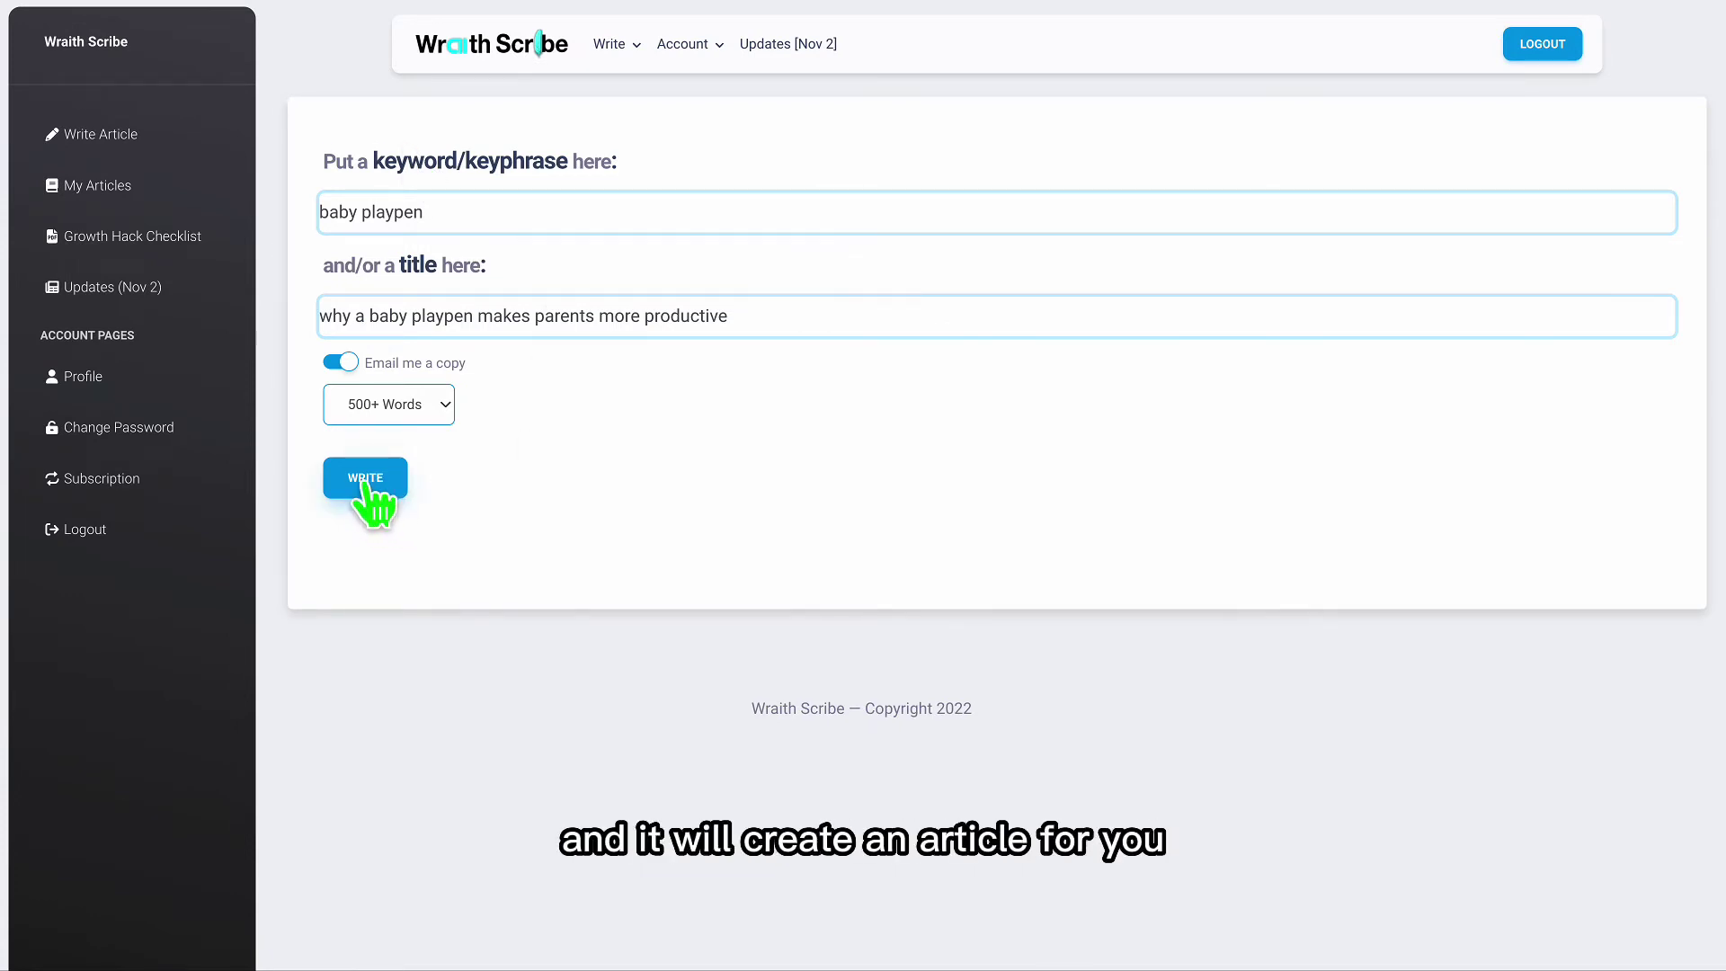
click(431, 404)
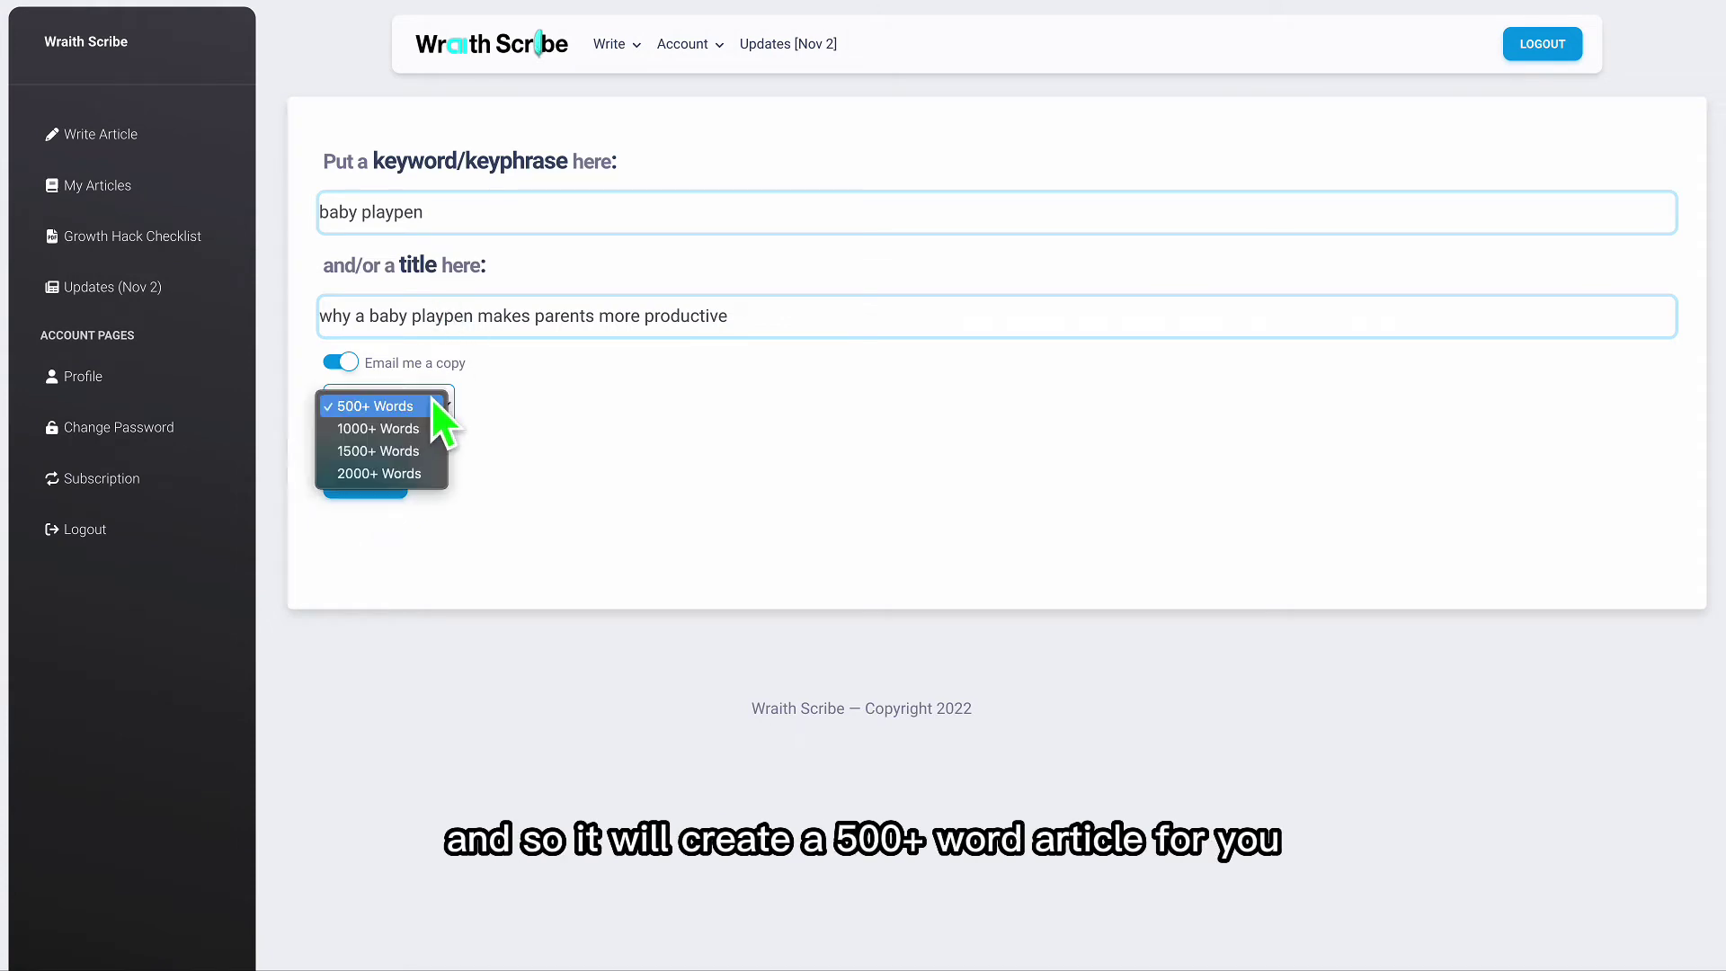
click(461, 320)
triple_click(460, 320)
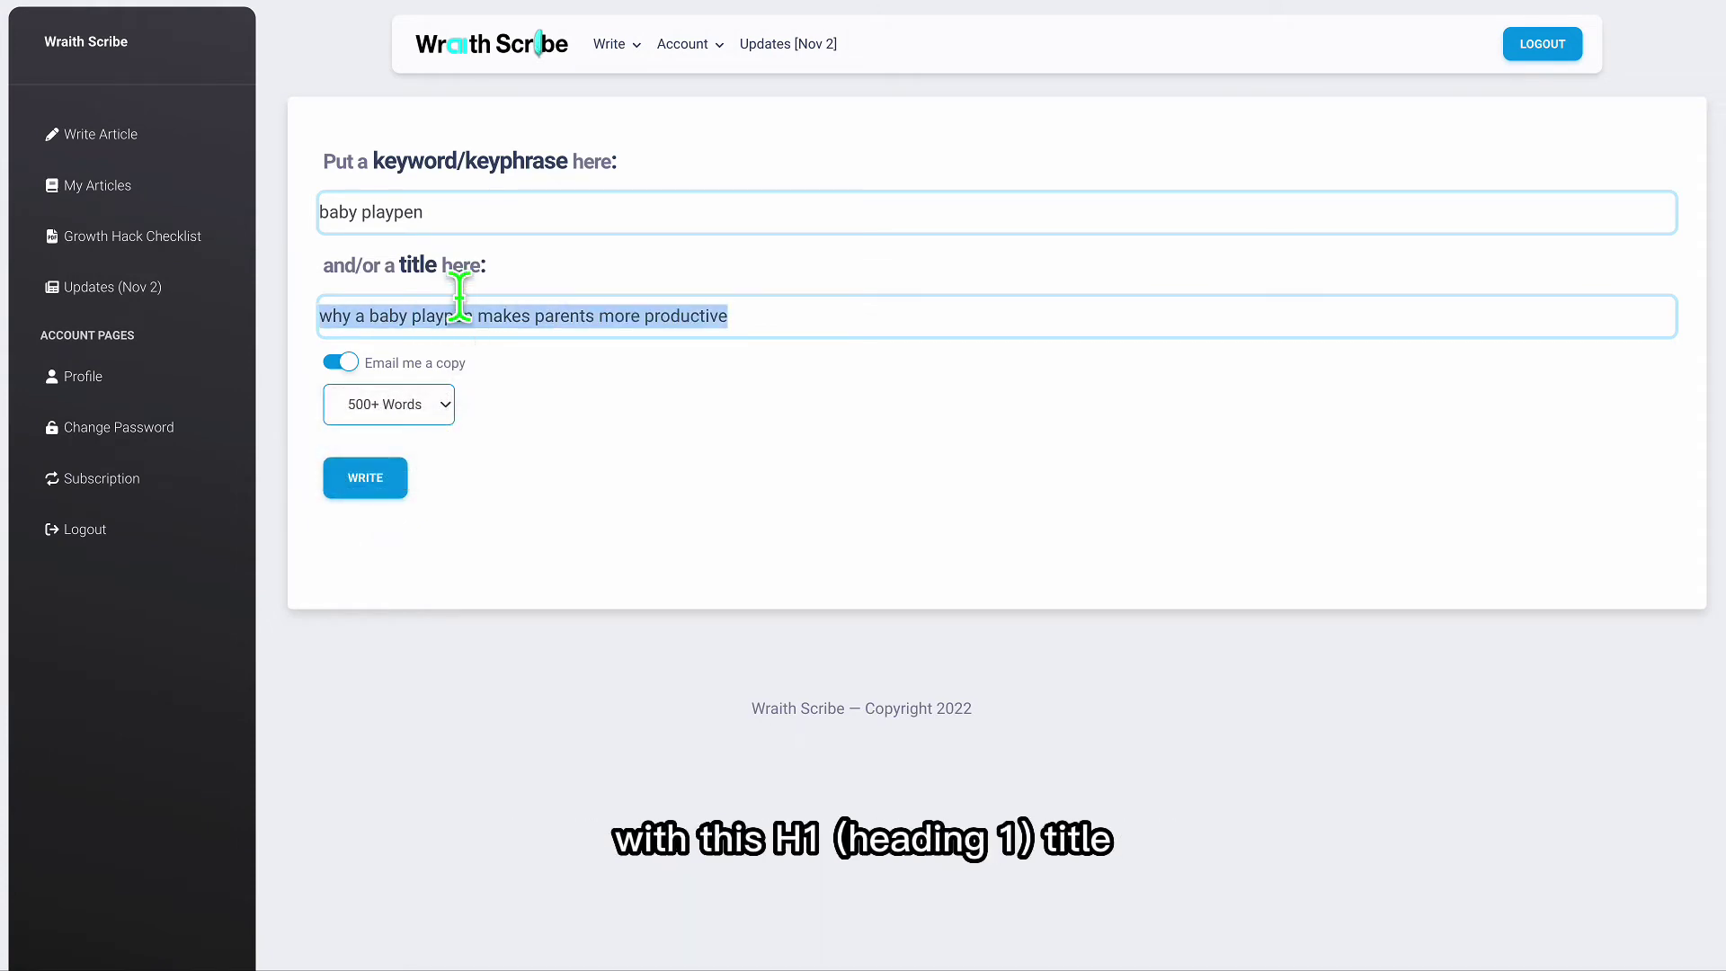
triple_click(438, 214)
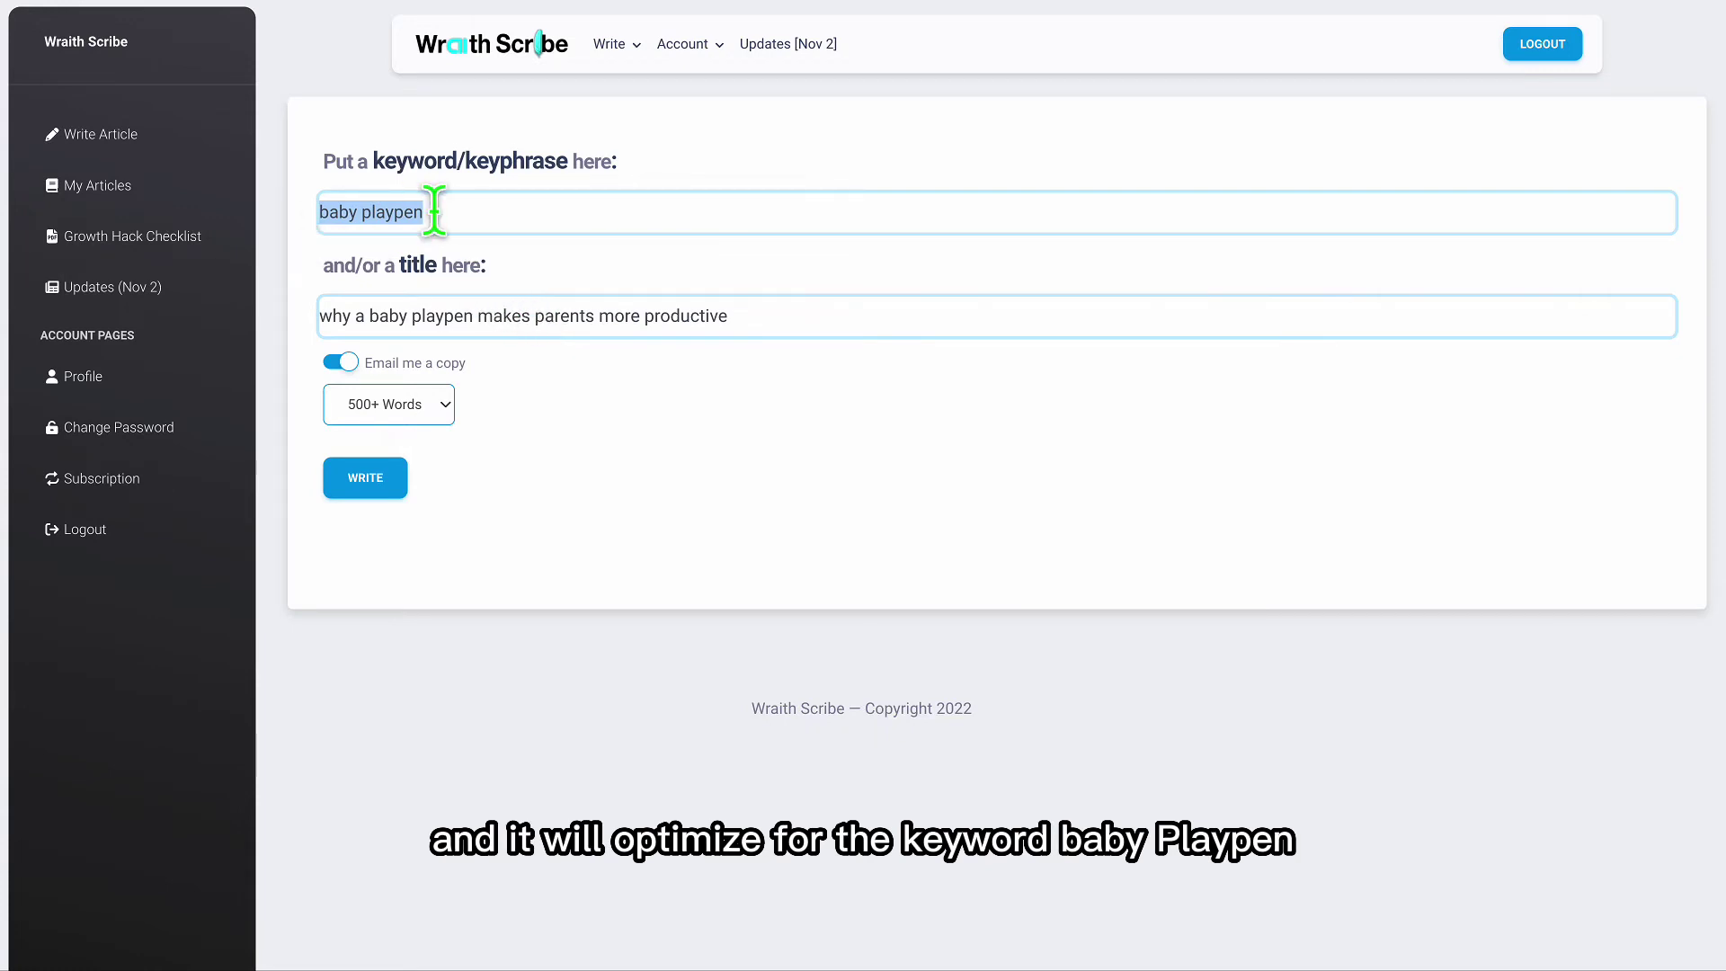
click(576, 289)
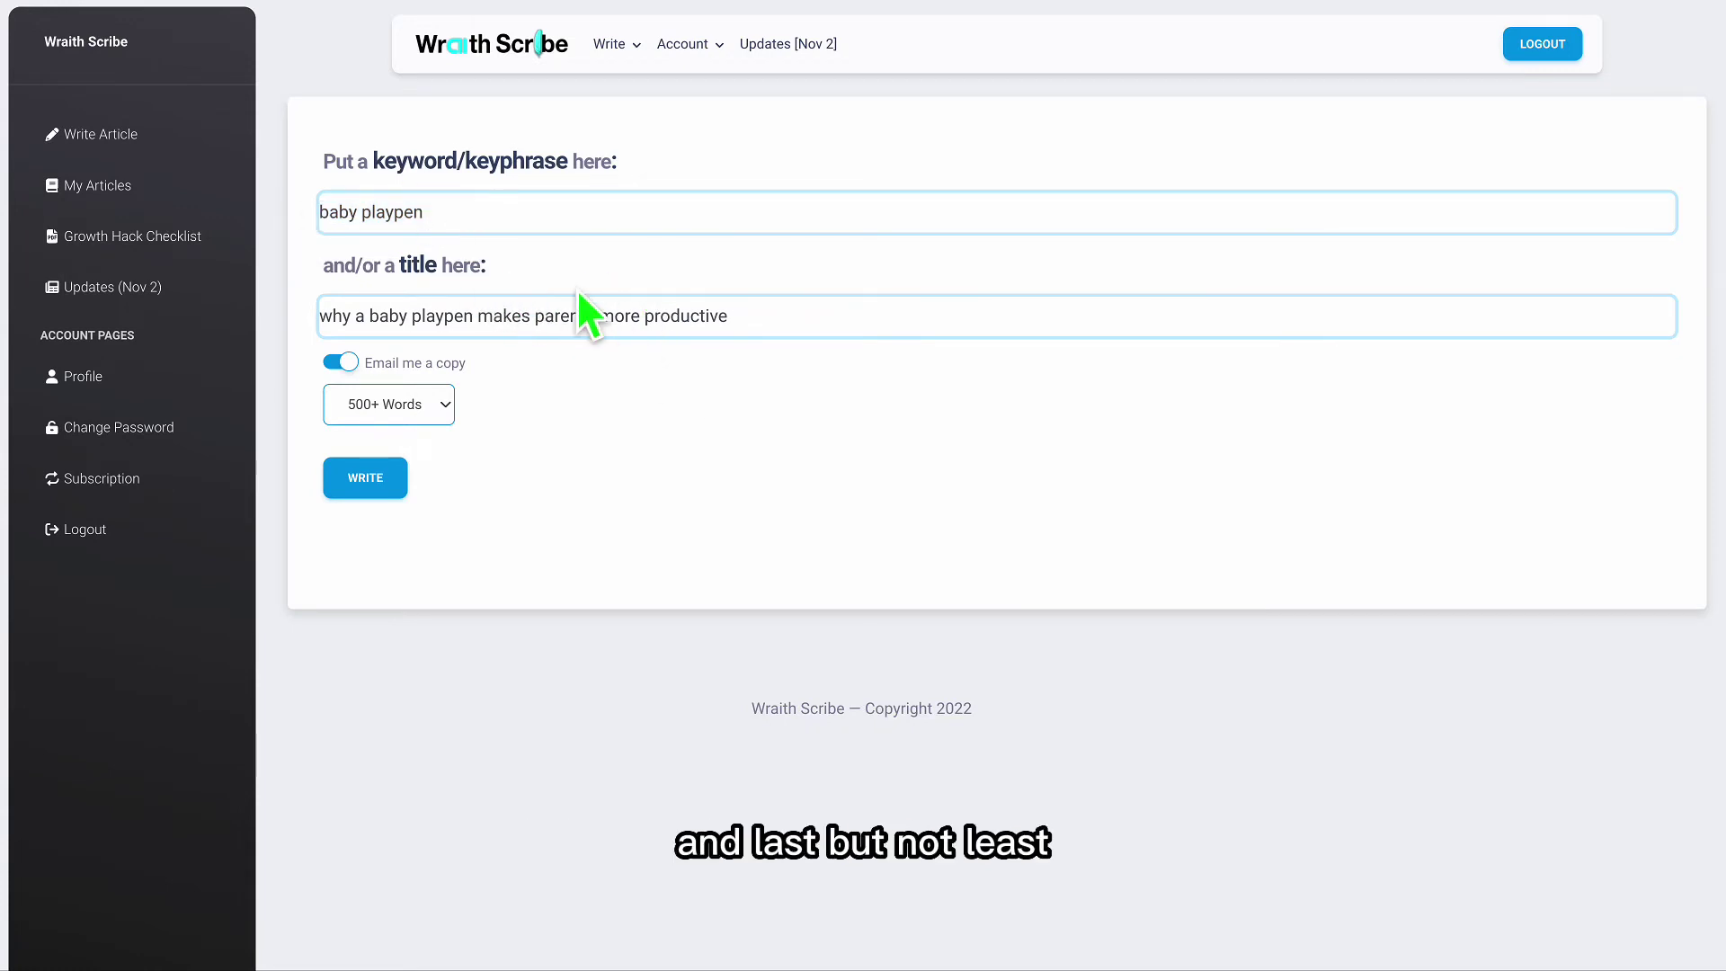
Clear the keyword so only the title is filled in, and set the article length to 2000+ Words.
triple_click(493, 220)
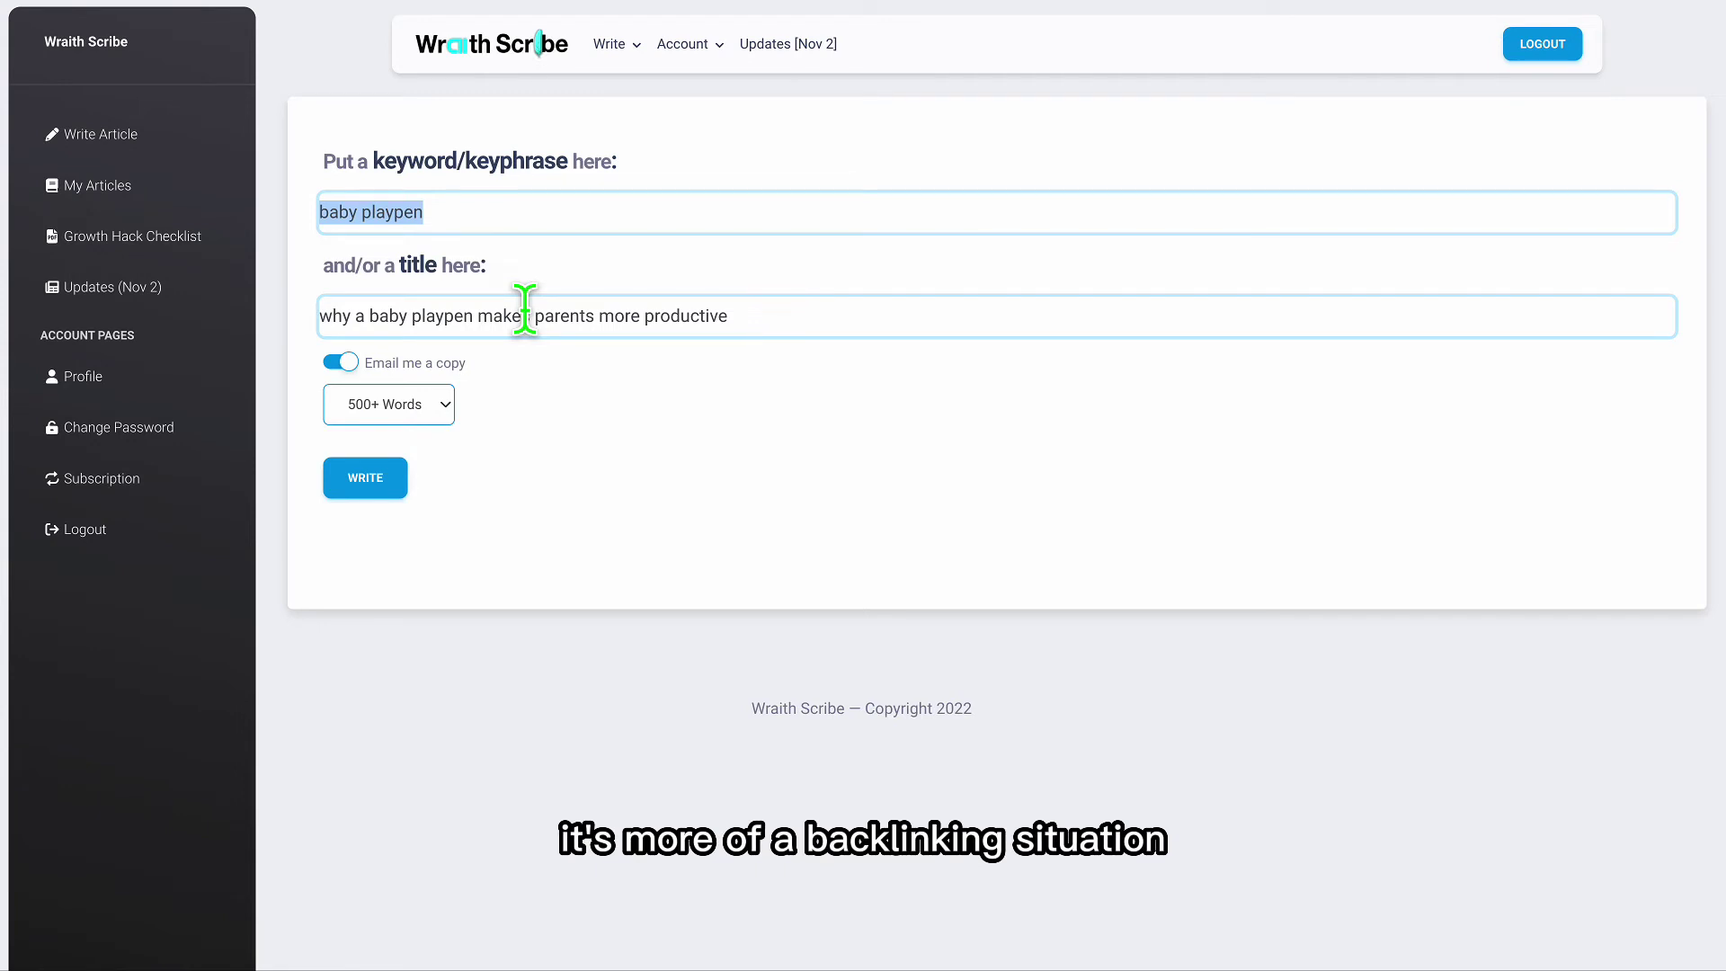
key(BackSpace)
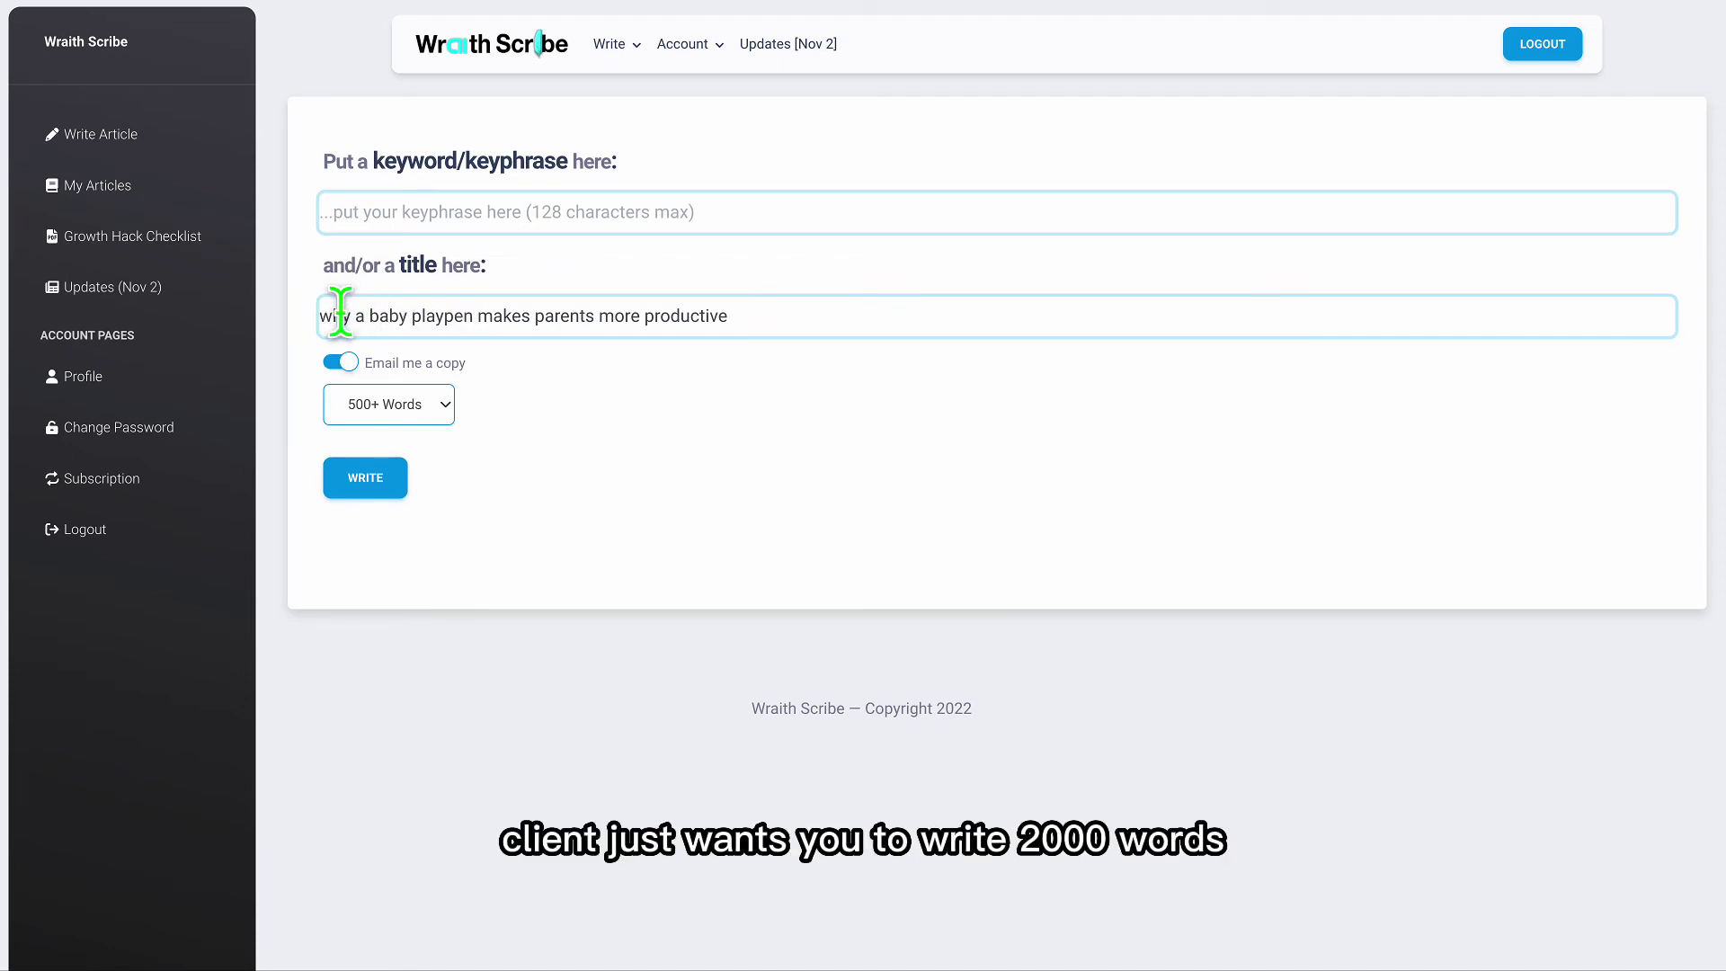
click(385, 407)
click(386, 411)
click(383, 407)
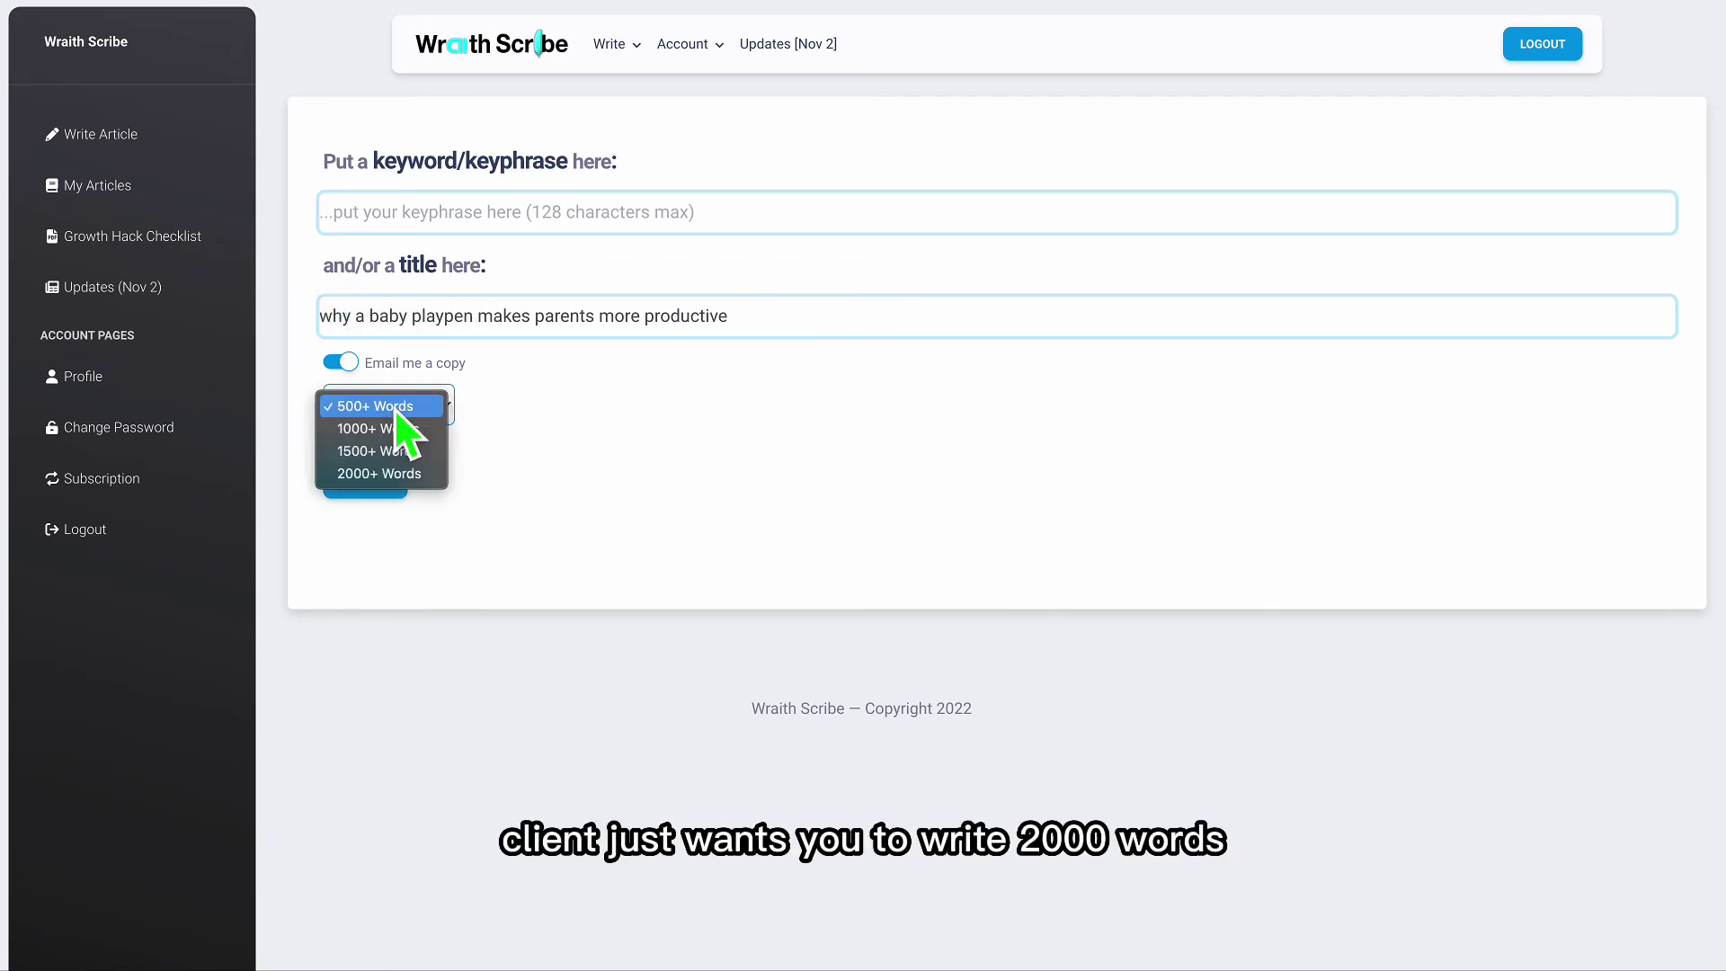
click(421, 473)
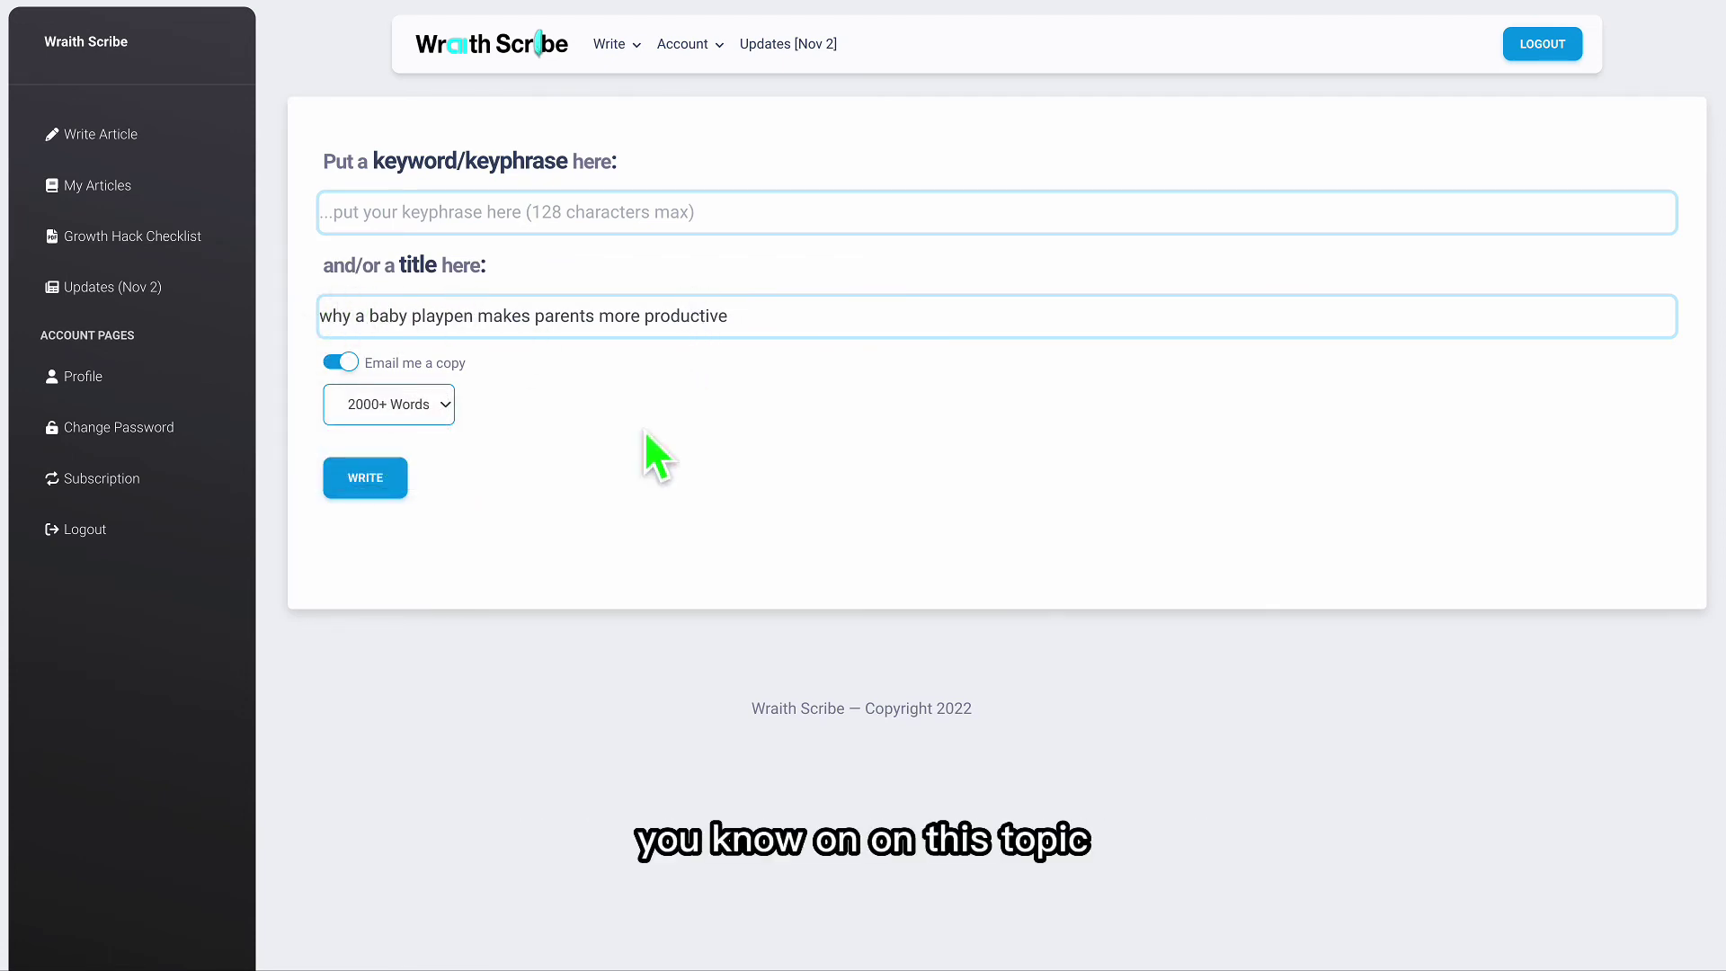
triple_click(399, 313)
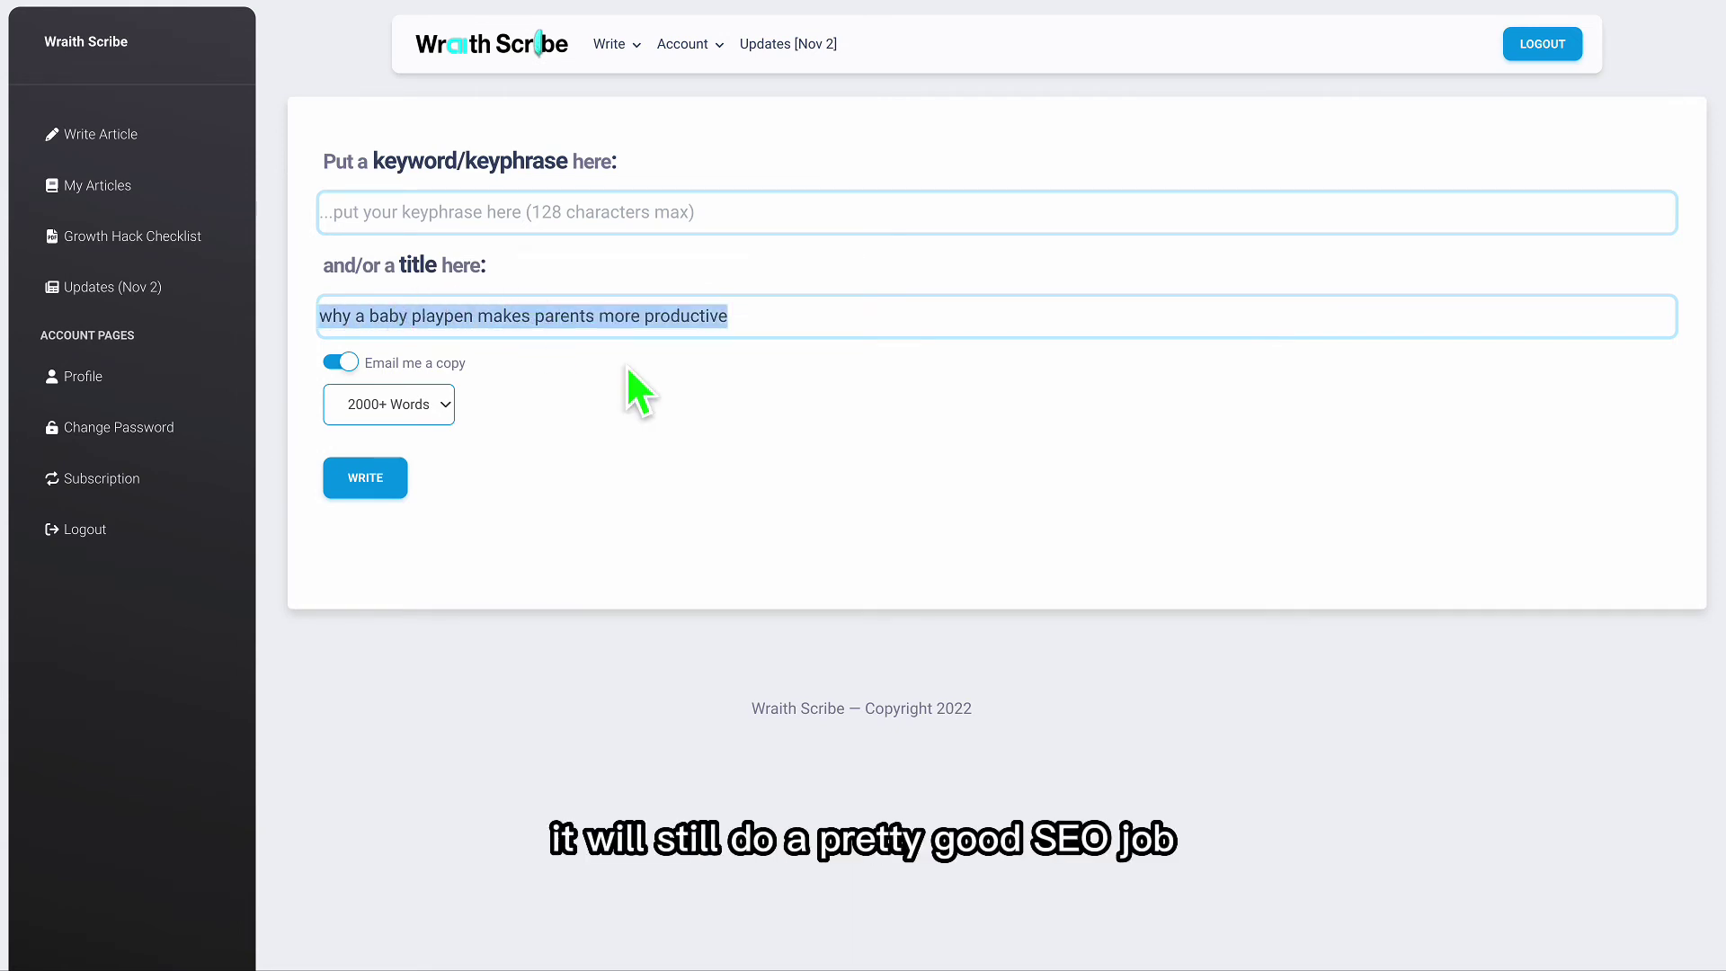
click(624, 366)
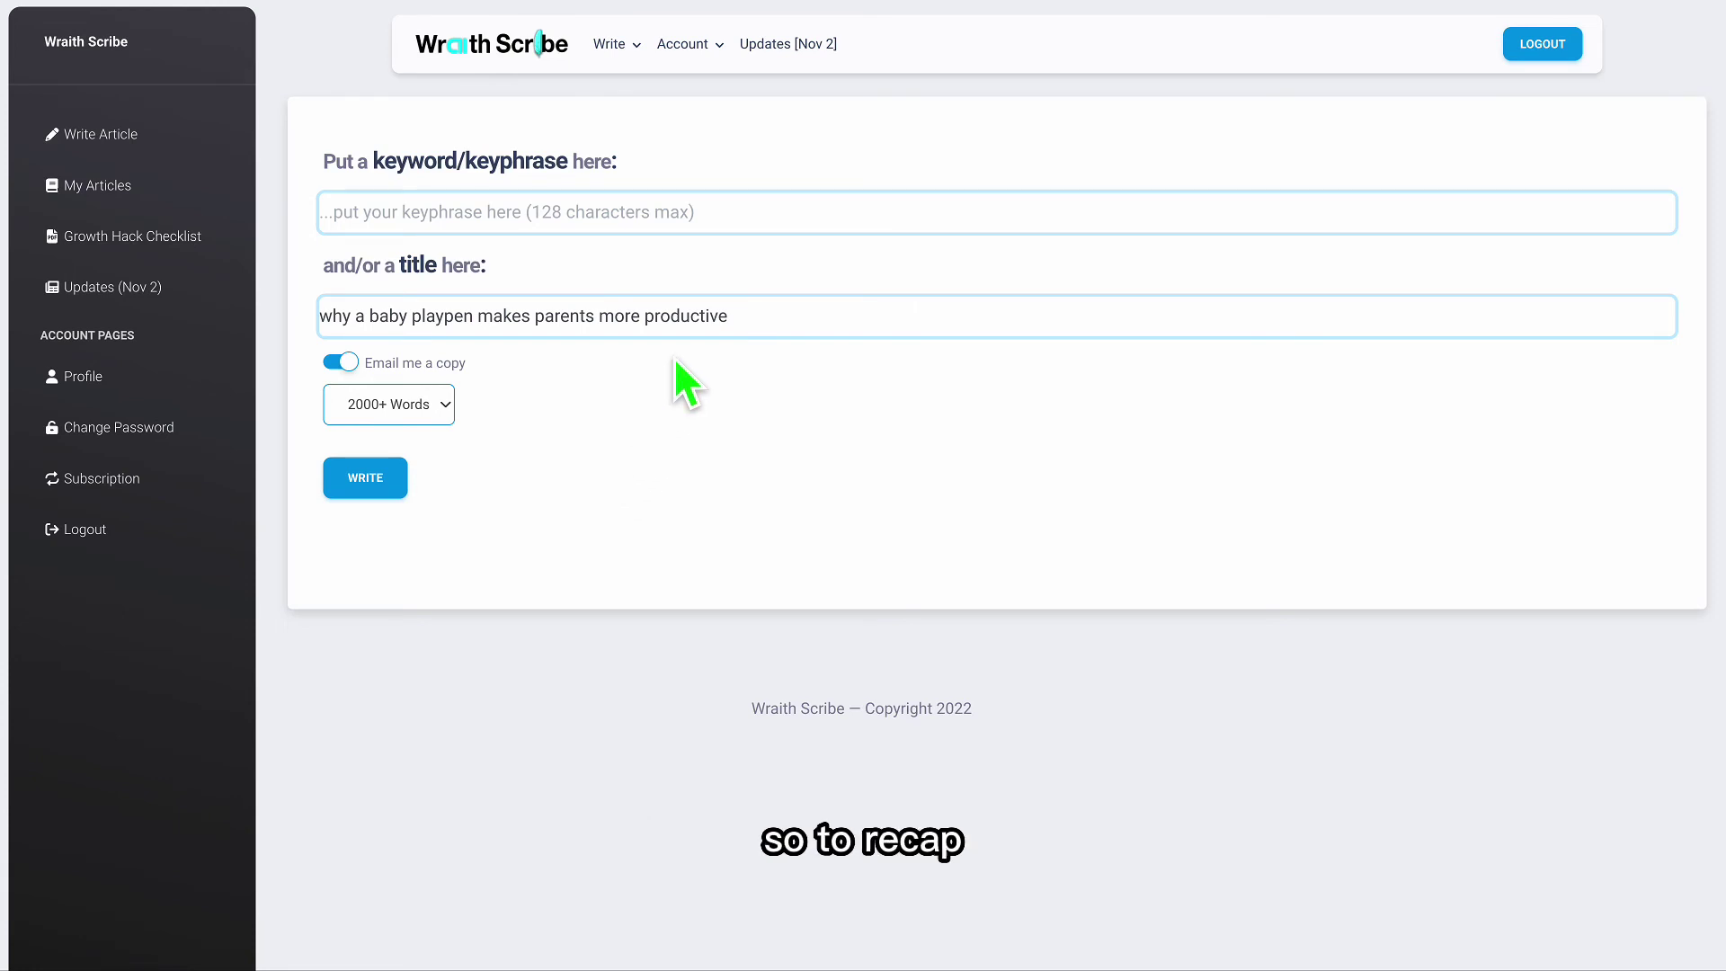
Clear the title, fill in only the keyword "baby playpen", and look over the pitched title ideas.
triple_click(730, 317)
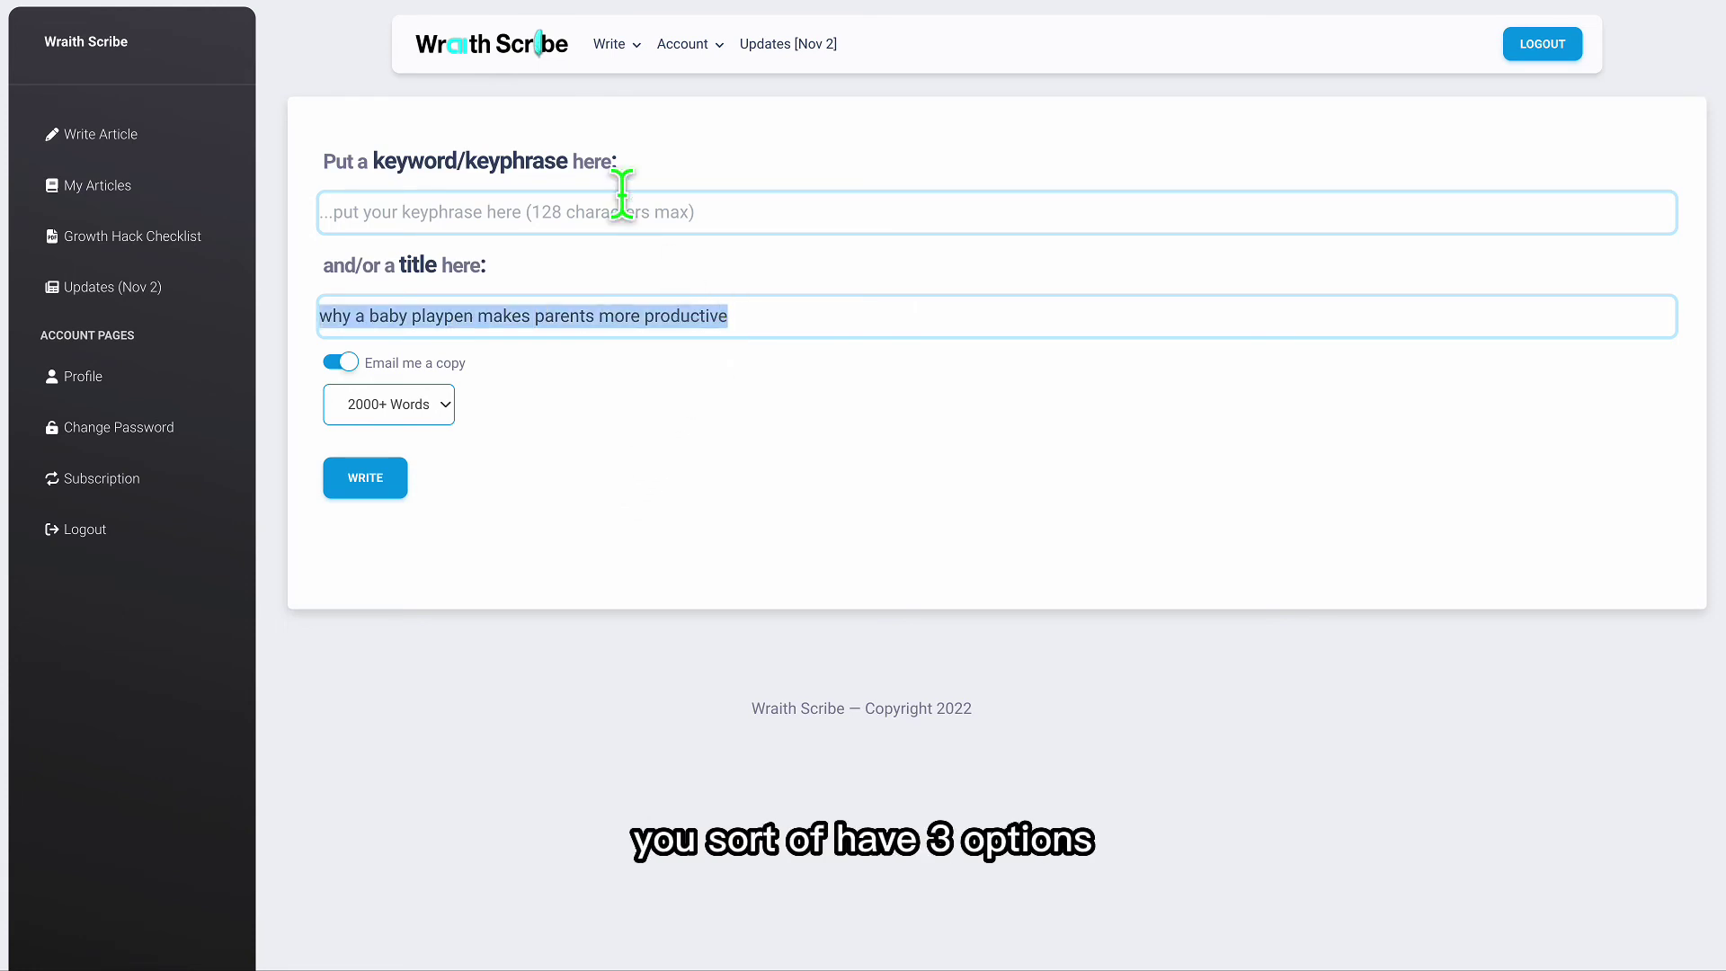
key(BackSpace)
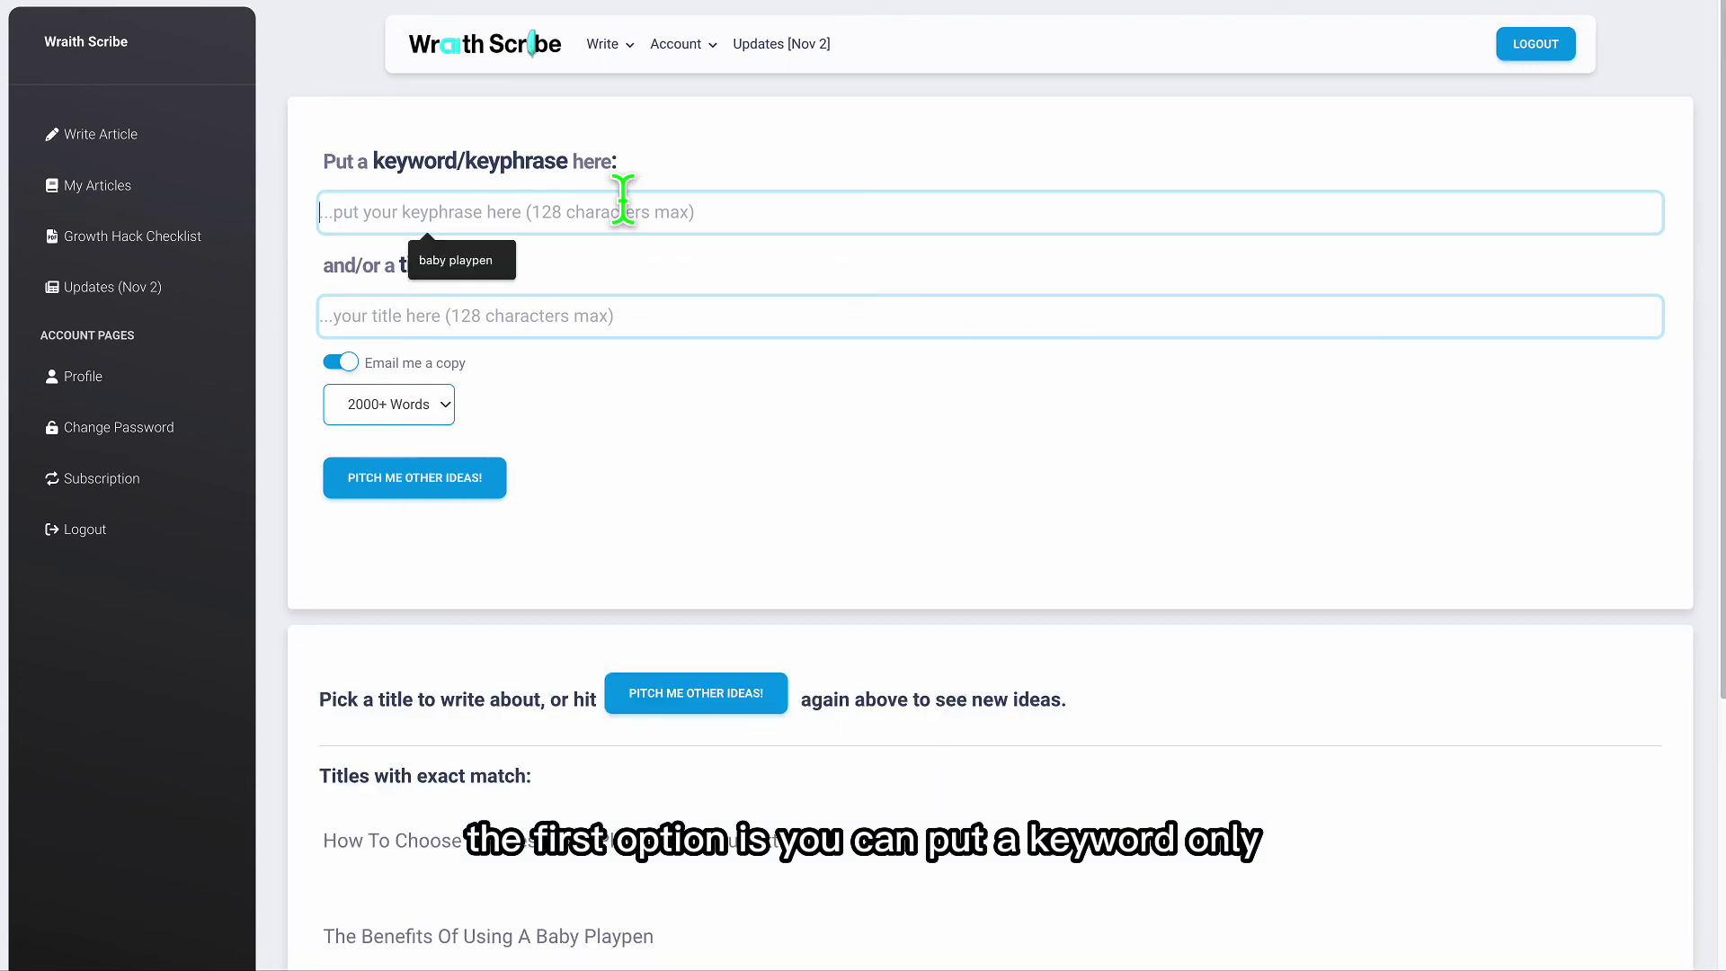
click(503, 262)
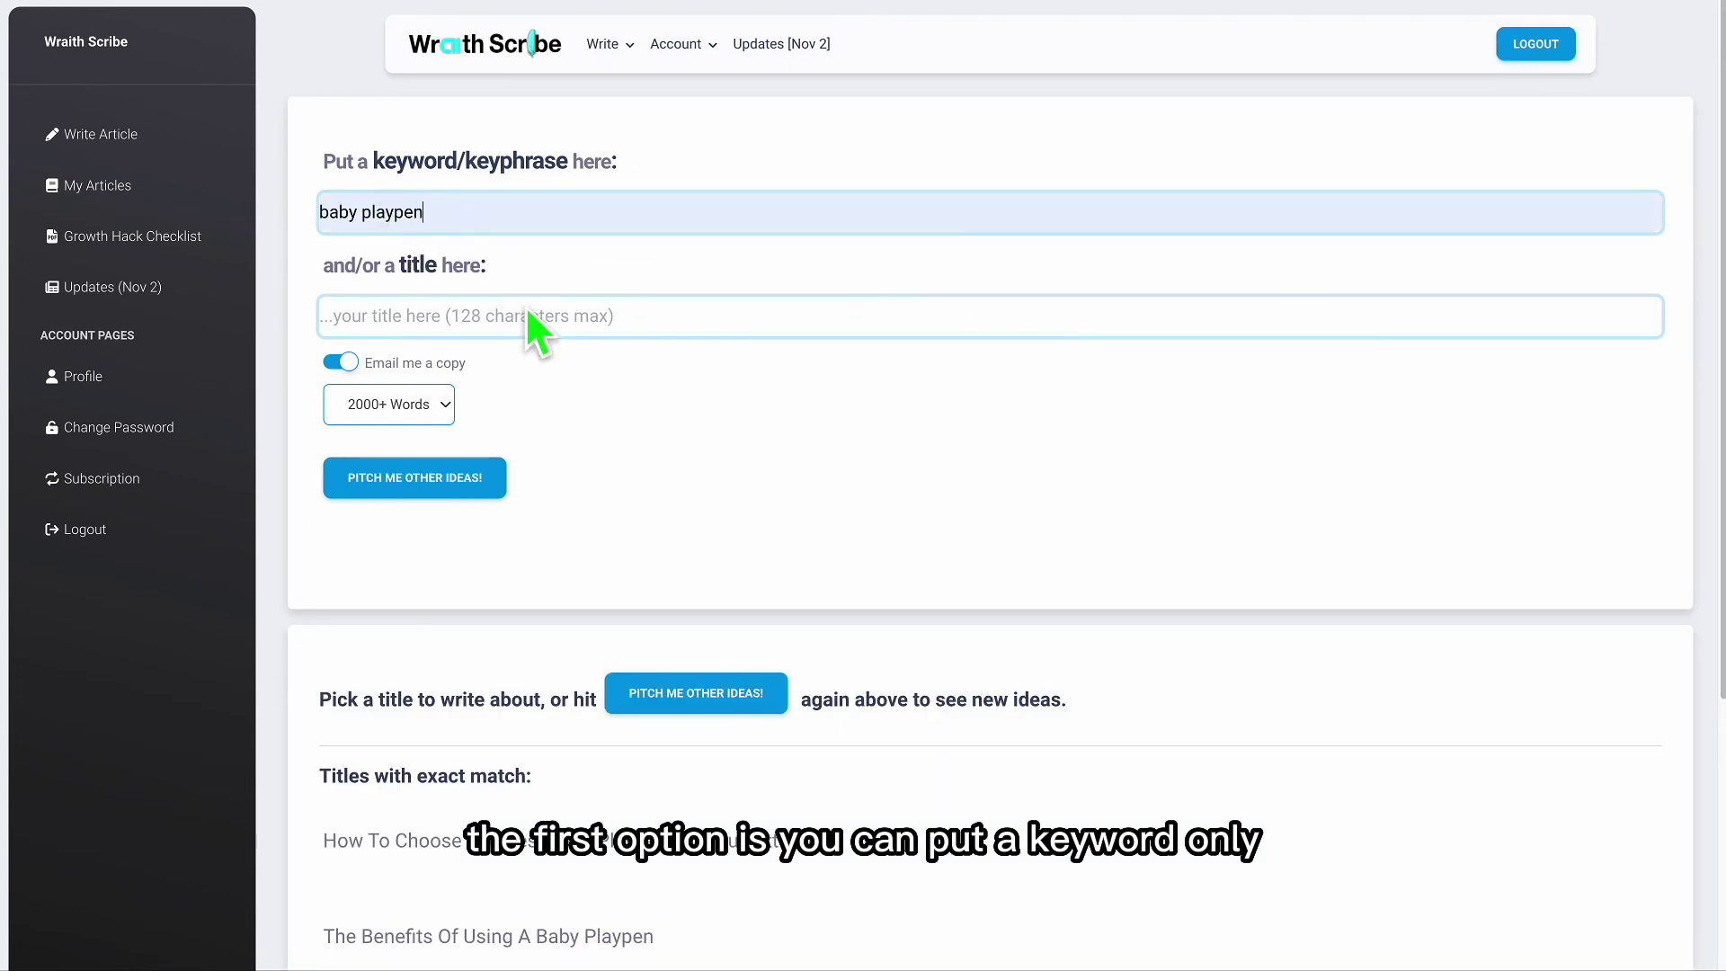
scroll(777, 672, down, 2)
scroll(764, 876, up, 2)
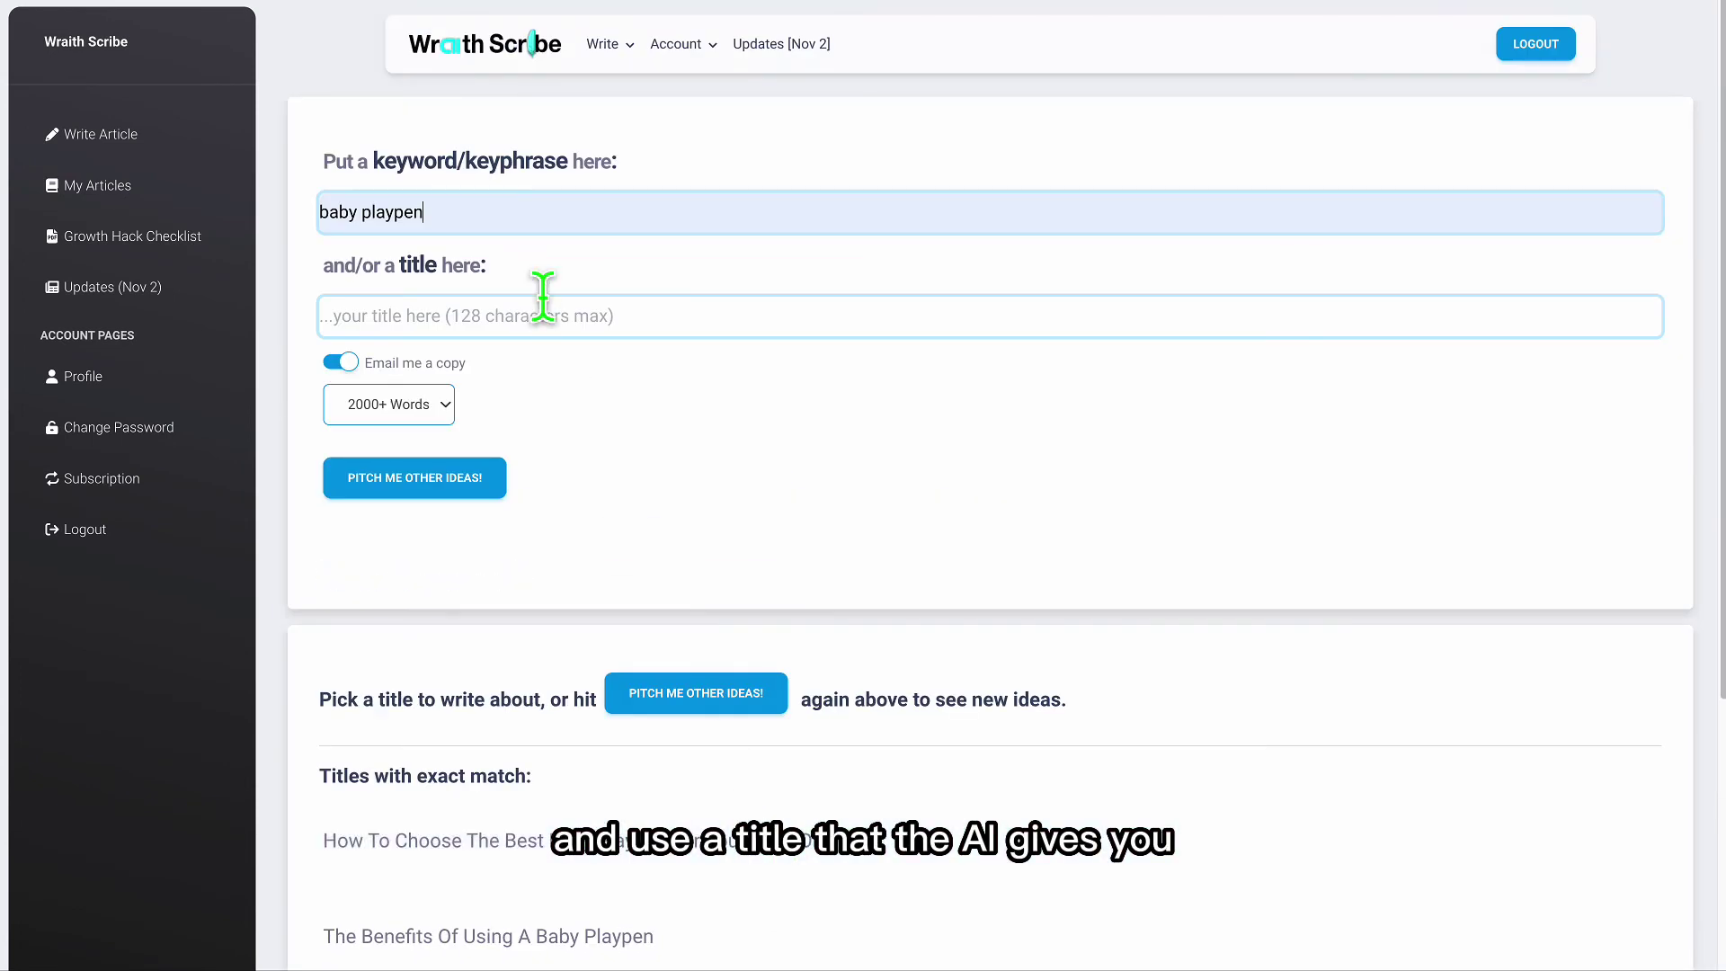
Clear the keyword and fill in only the saved title "best ways to deal with narcissists".
triple_click(466, 213)
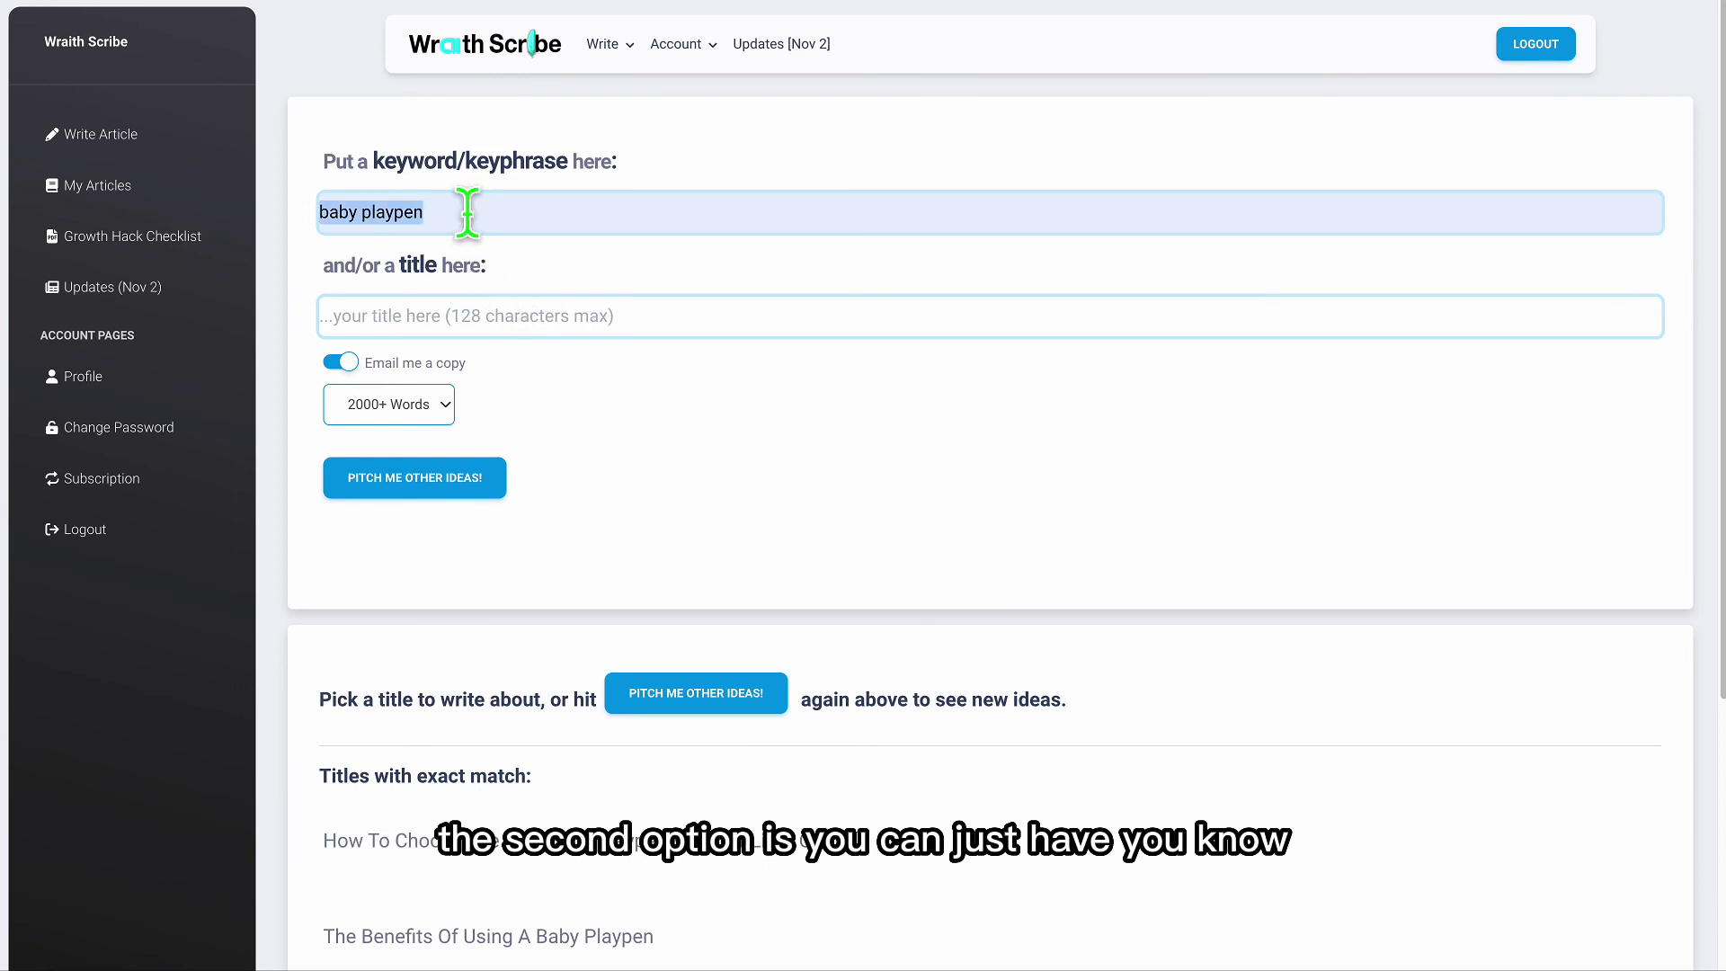
key(BackSpace)
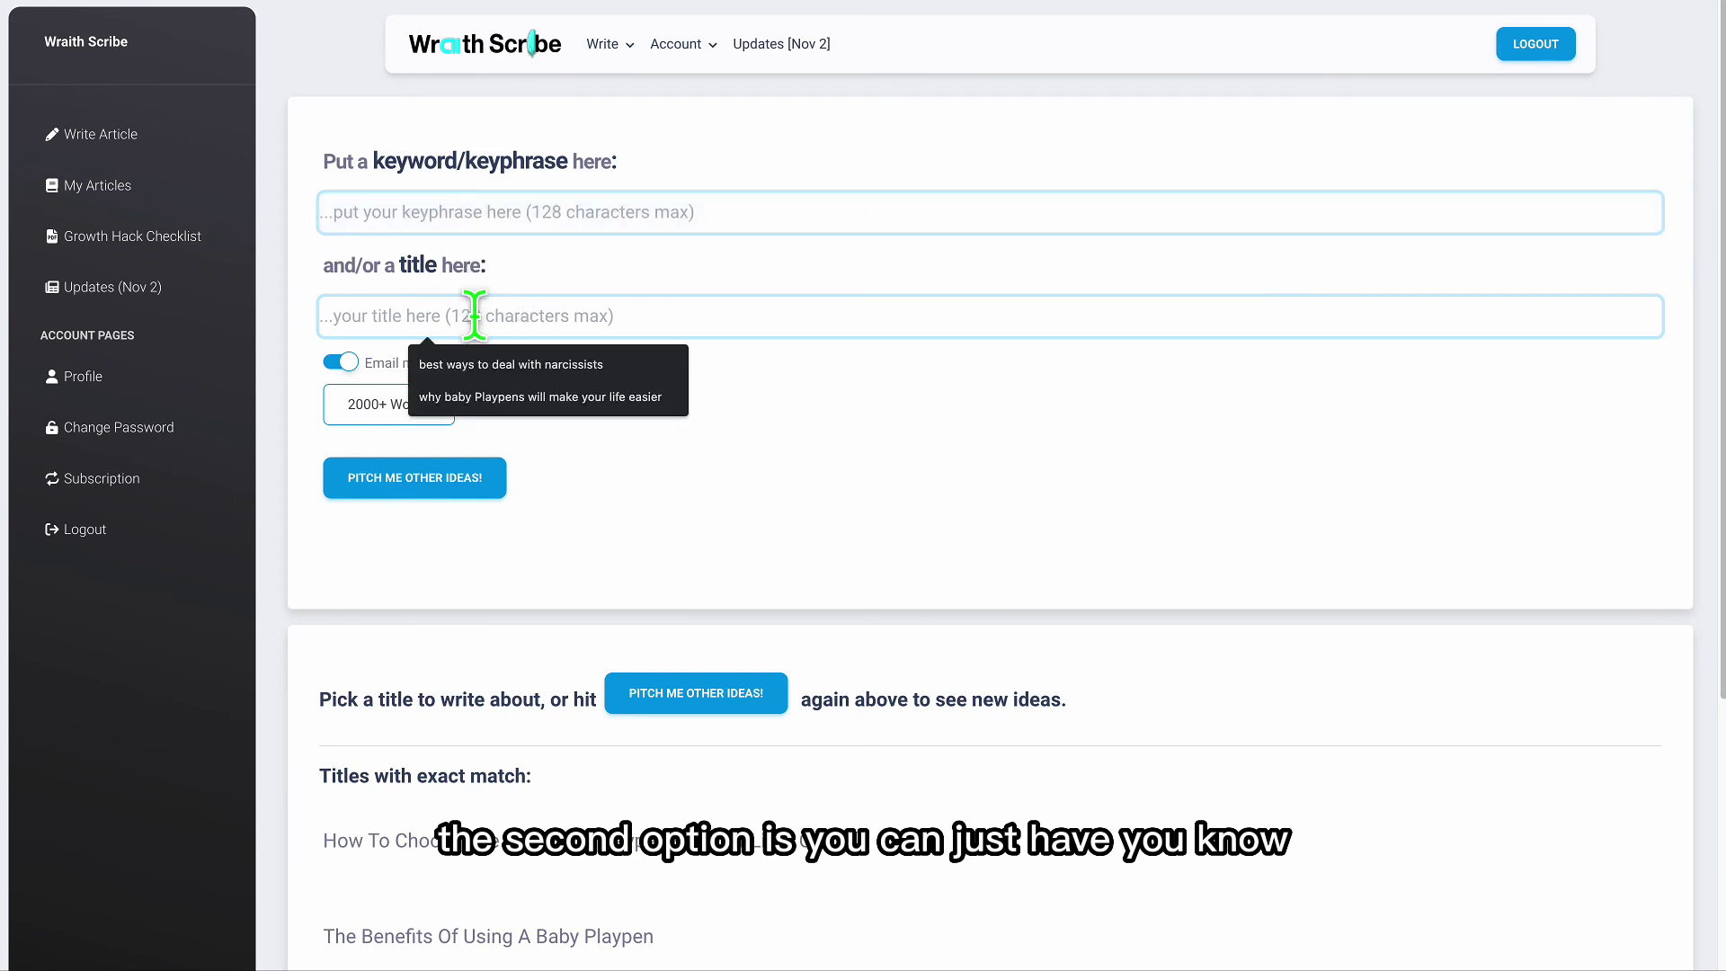
click(571, 366)
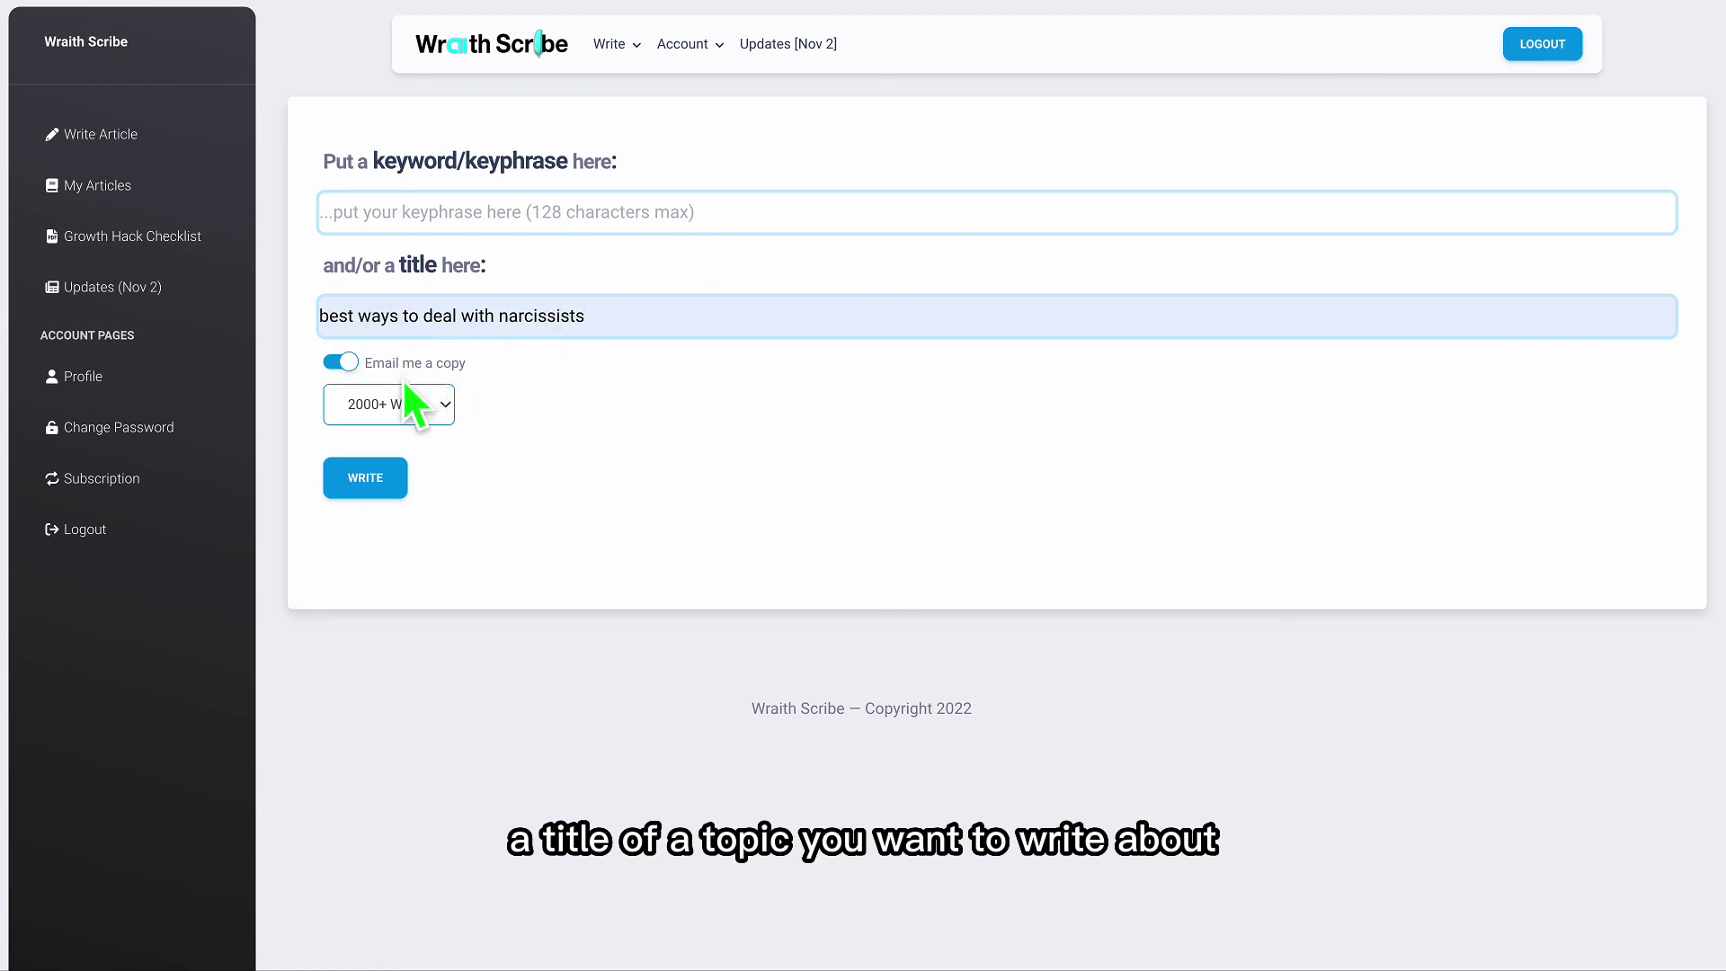
Fill in the keyword "baby playpen" and replace the title with "why a baby playpen".
click(607, 212)
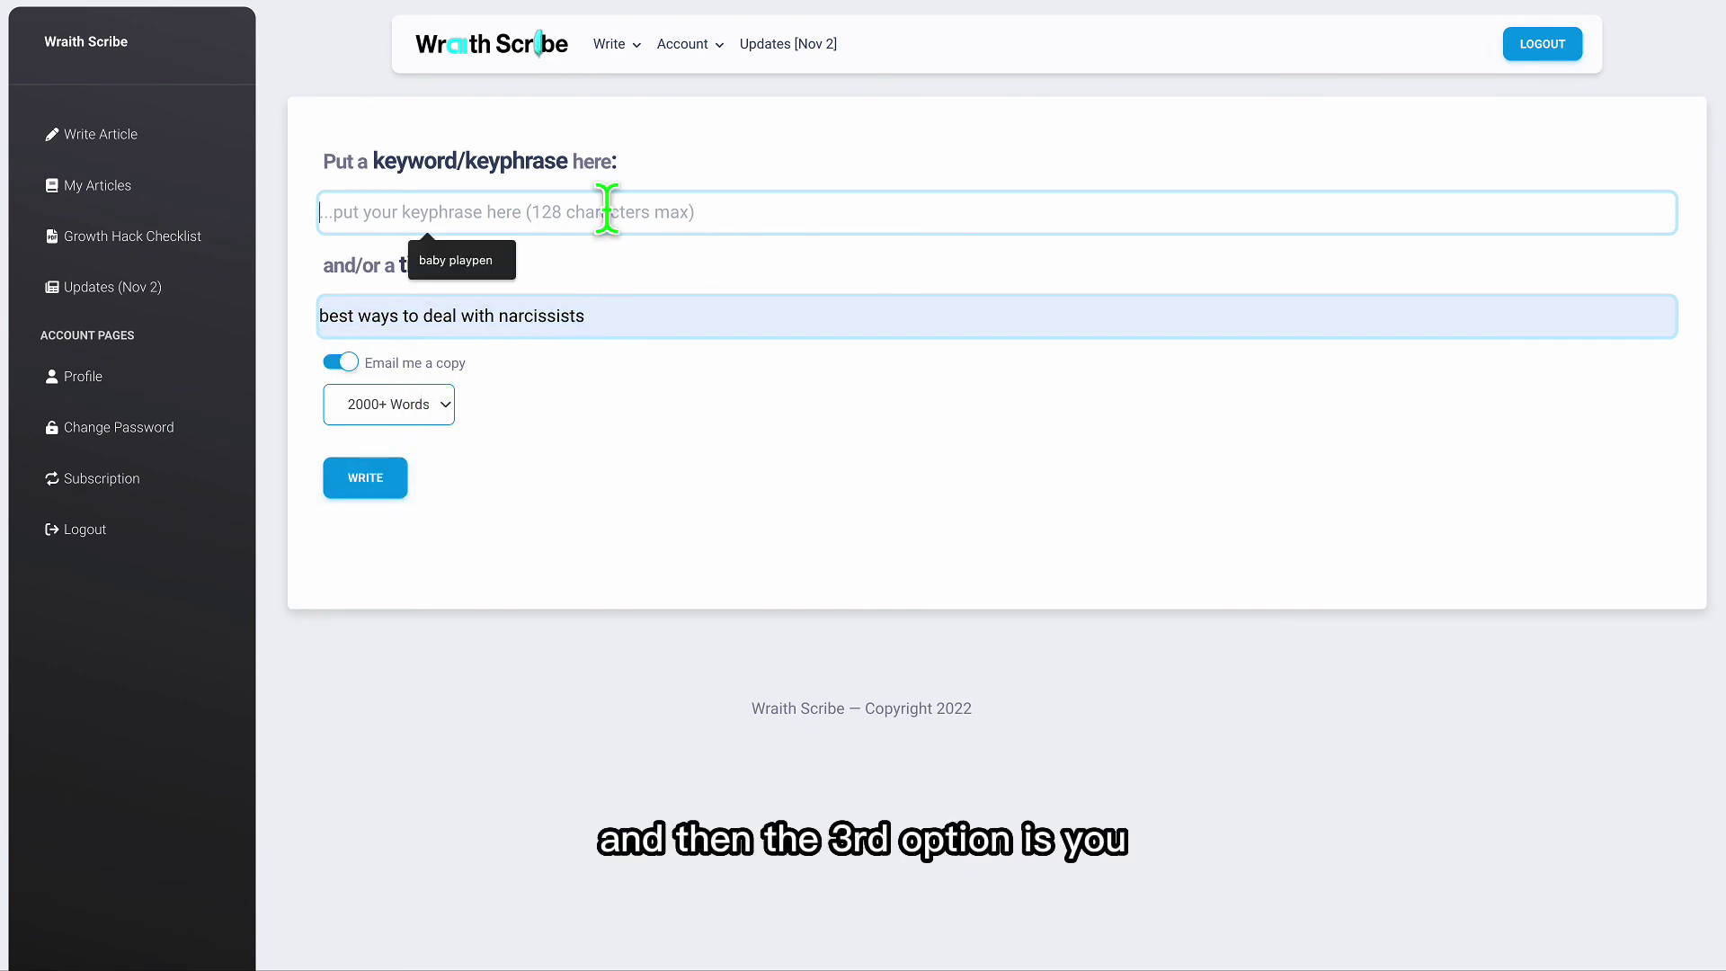
click(504, 263)
double_click(632, 350)
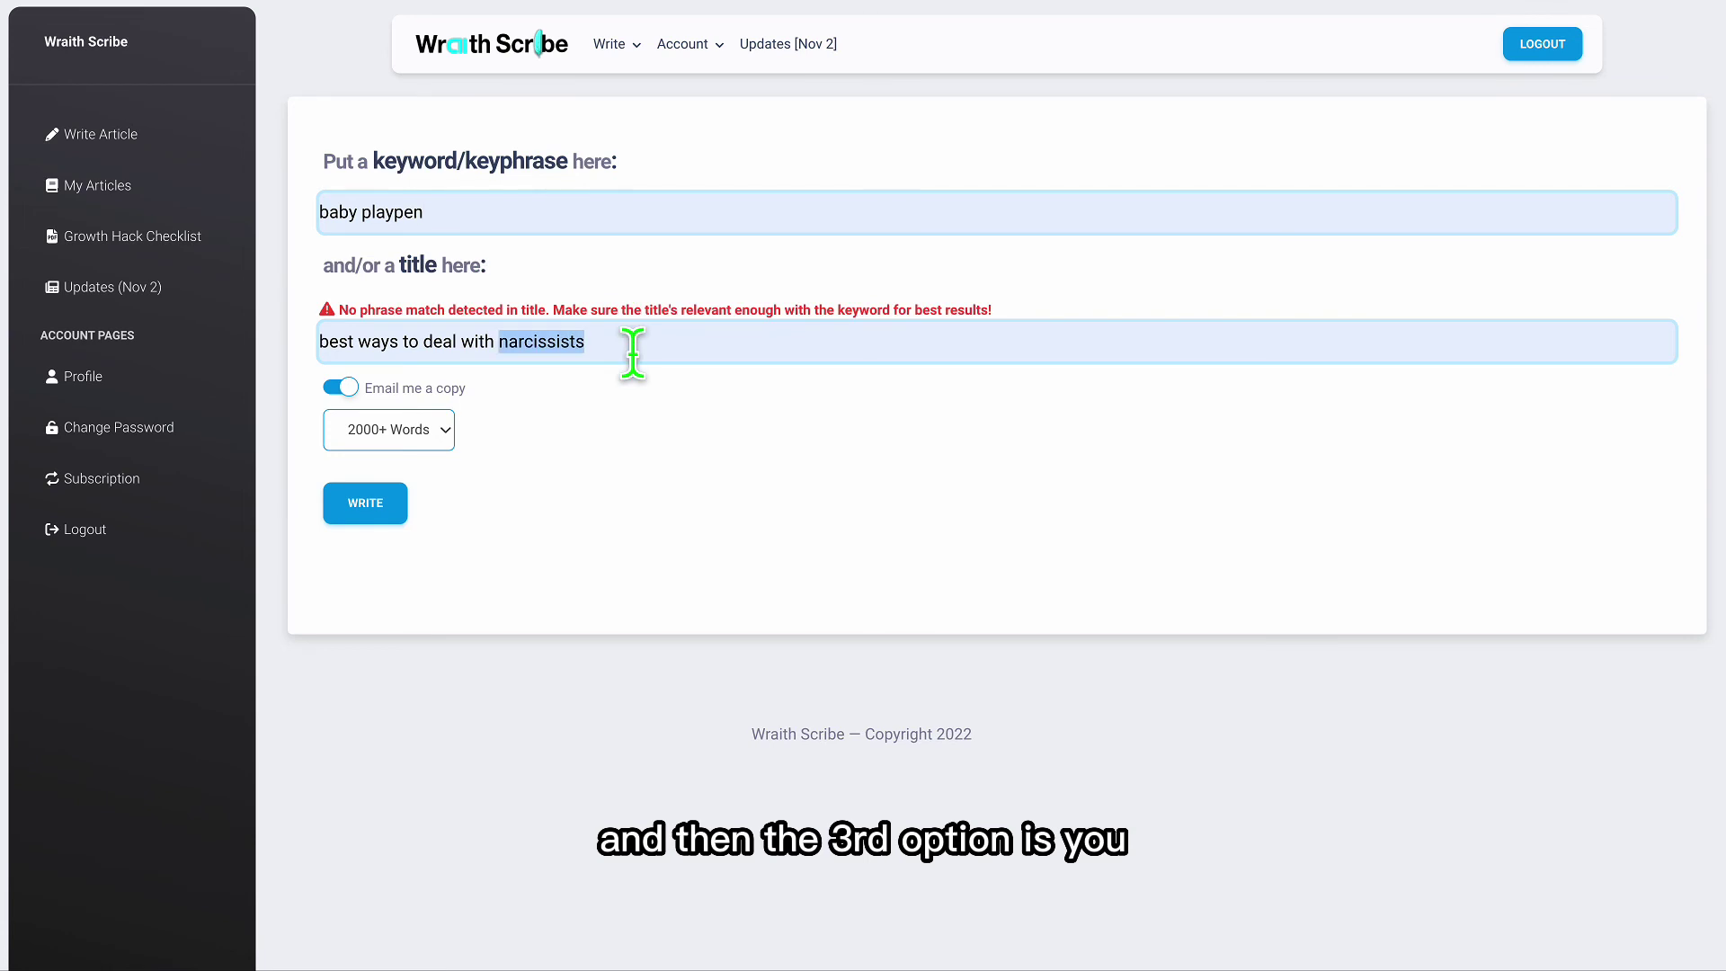
Highlight the title as the topic and the keyword as the SEO target in turn, then clear the selection.
triple_click(455, 212)
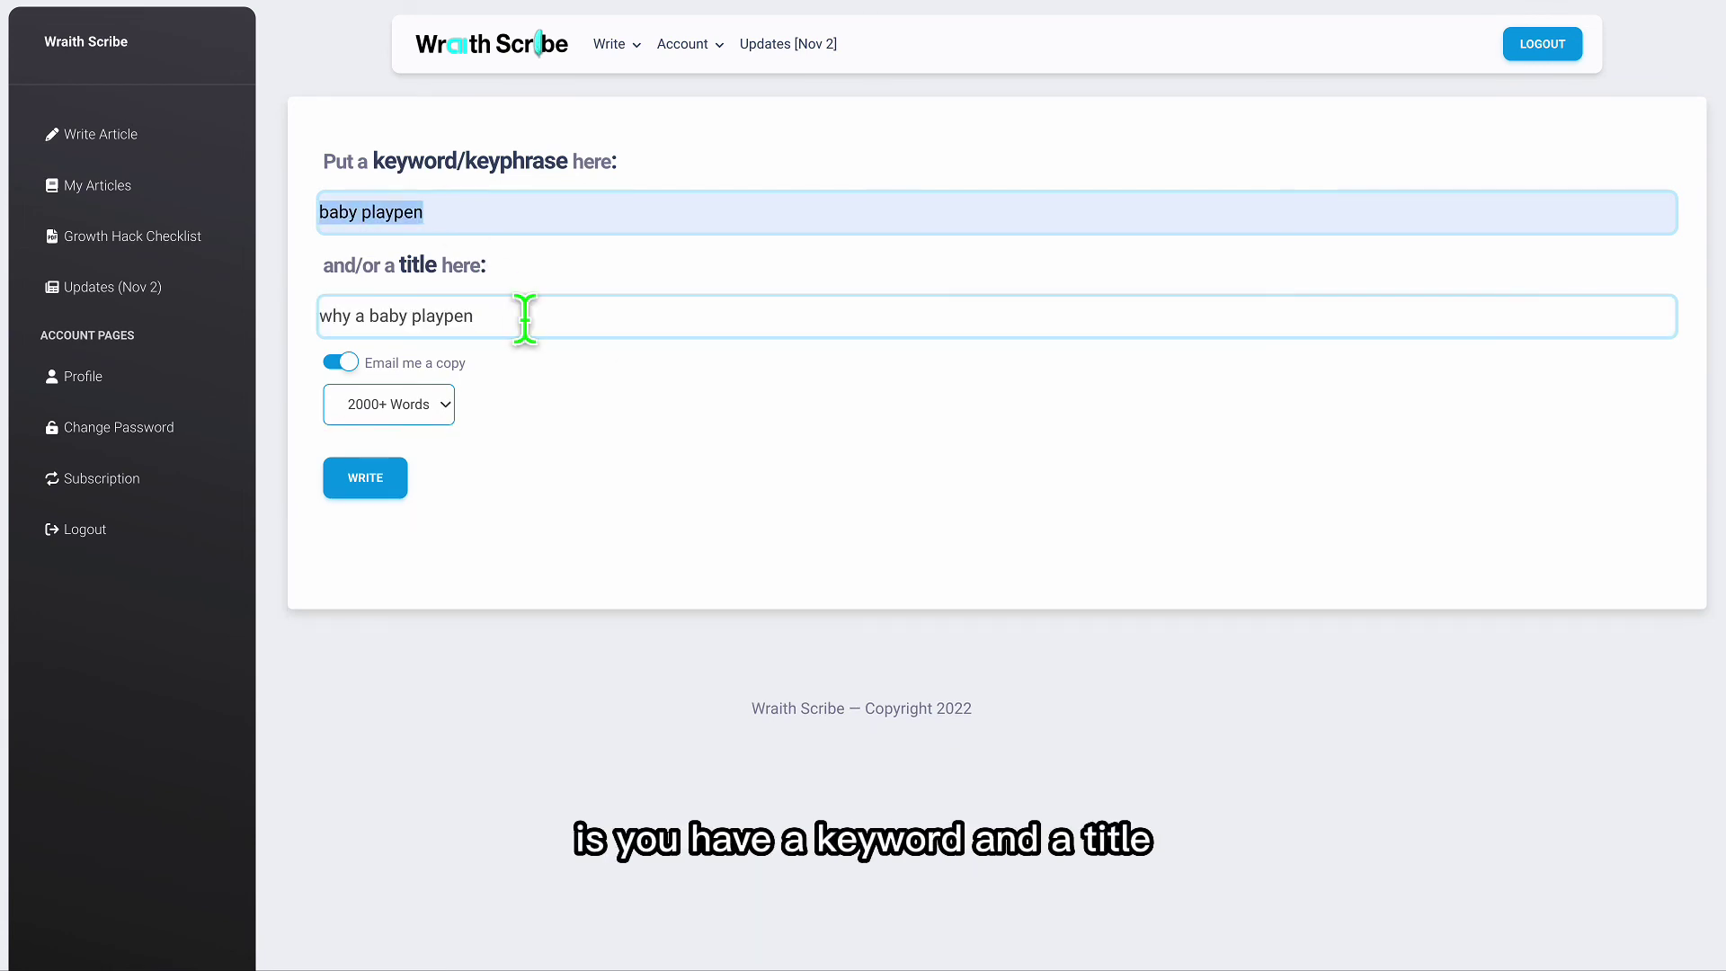
click(520, 315)
triple_click(521, 316)
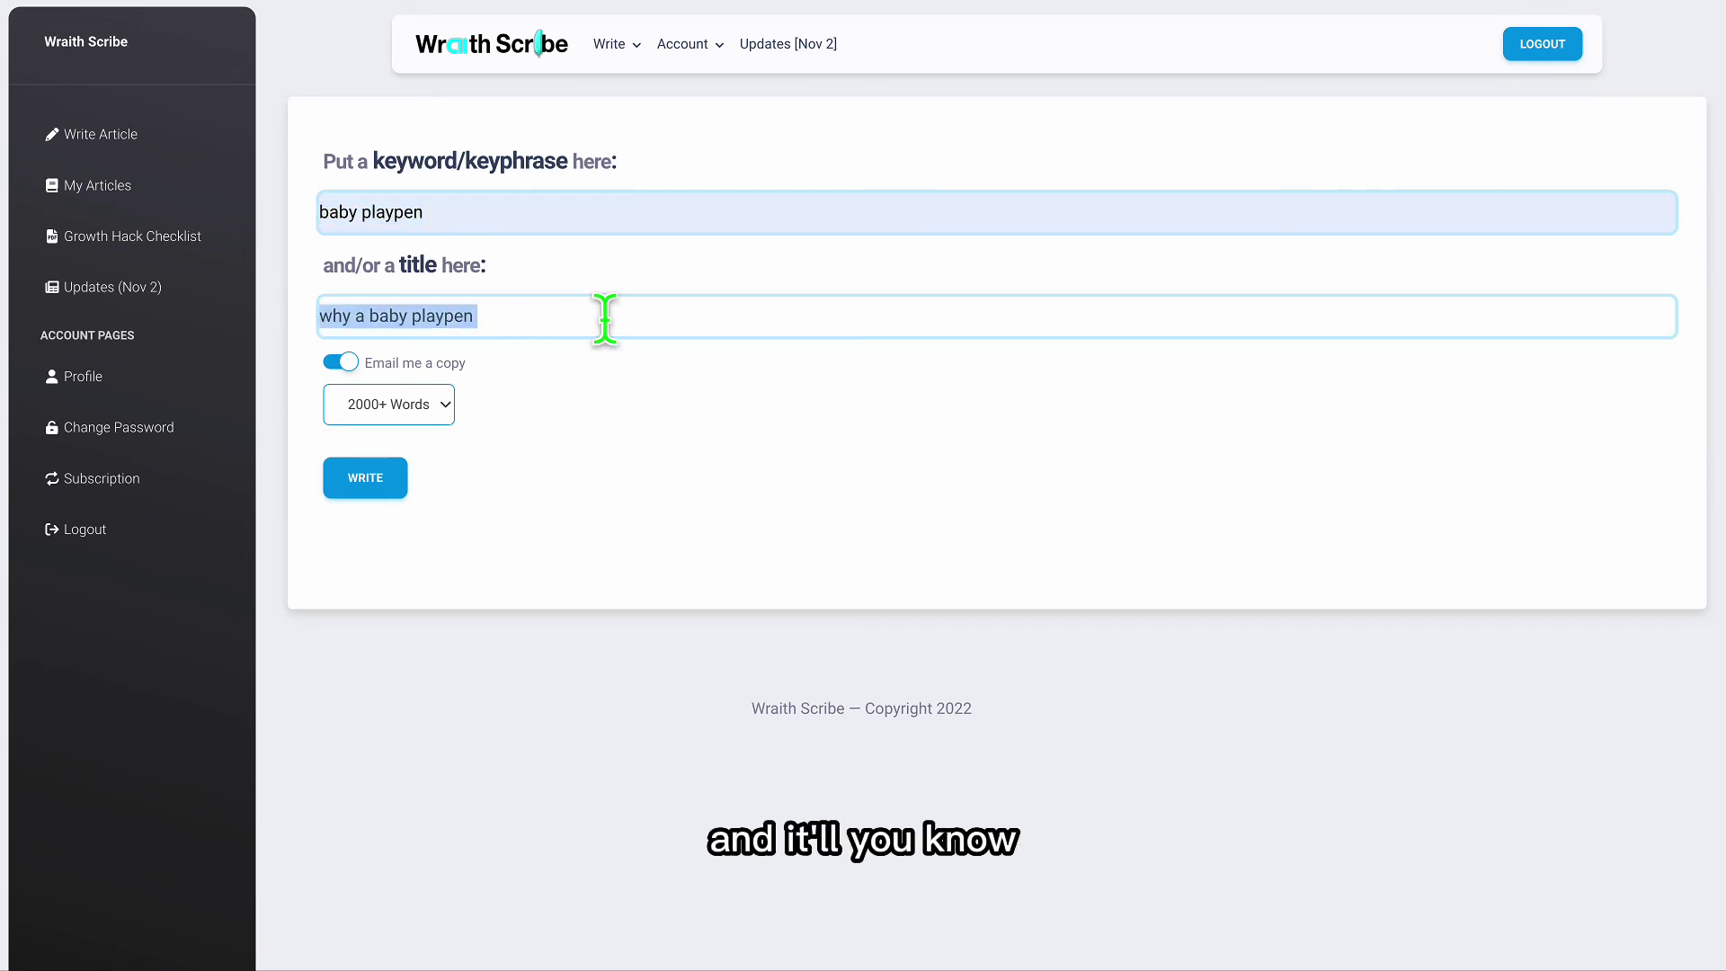
click(605, 318)
drag(321, 317, 520, 310)
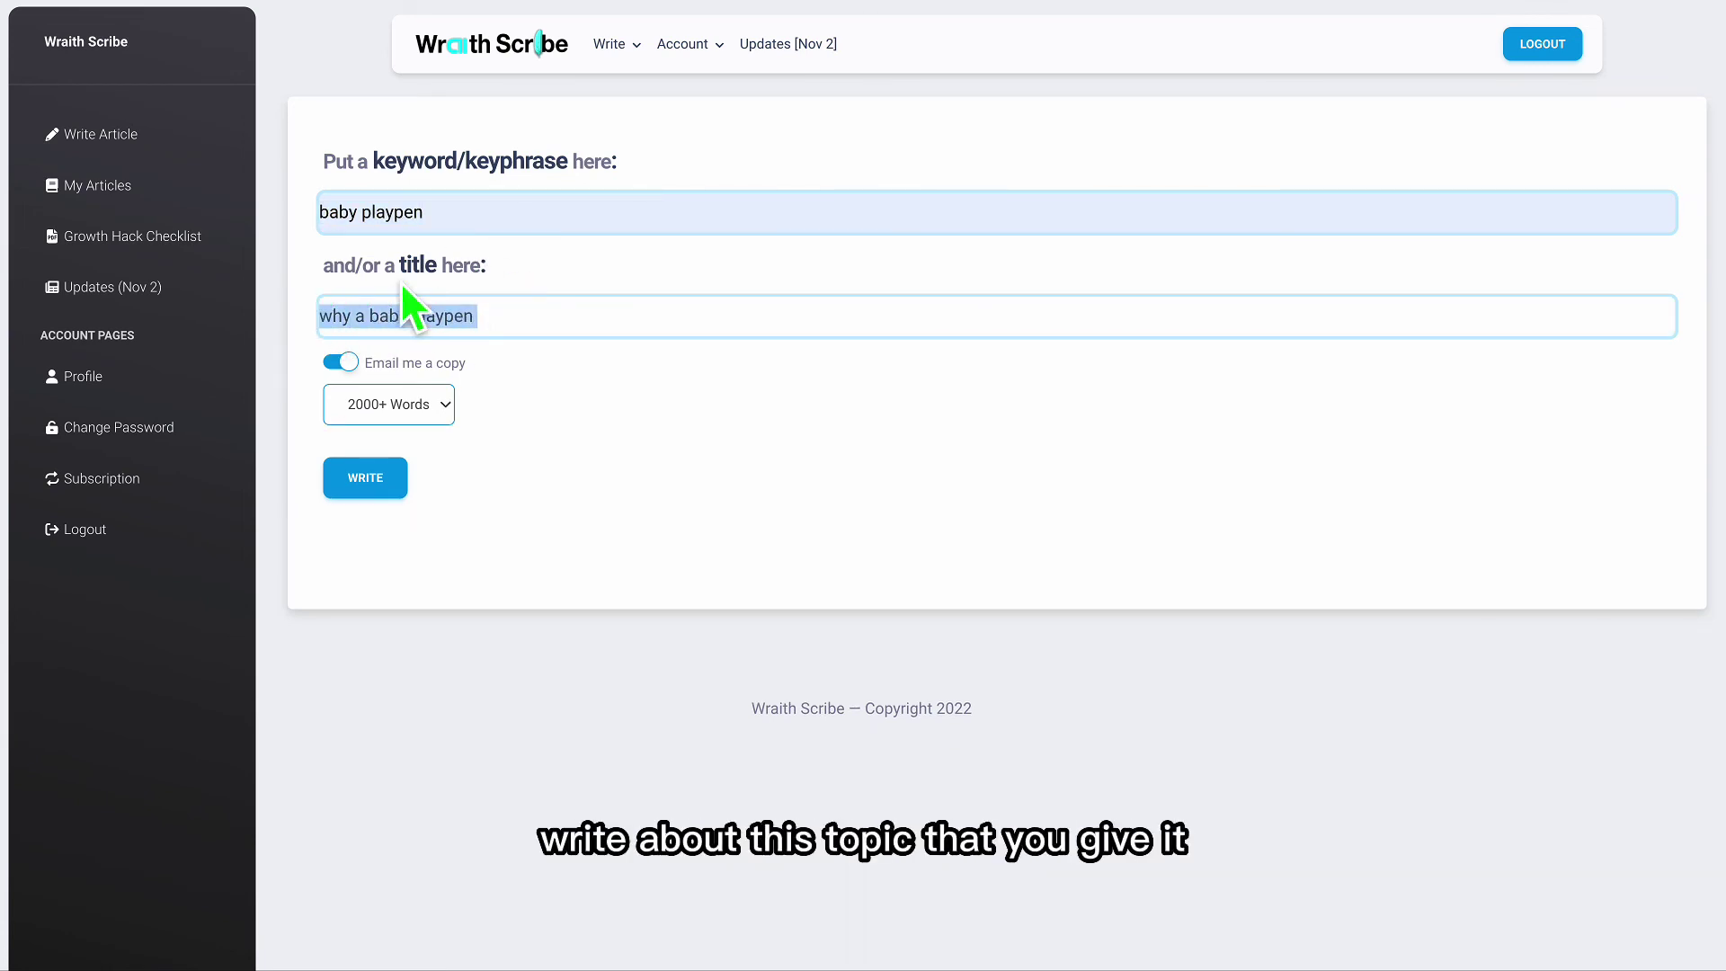
drag(412, 212, 278, 224)
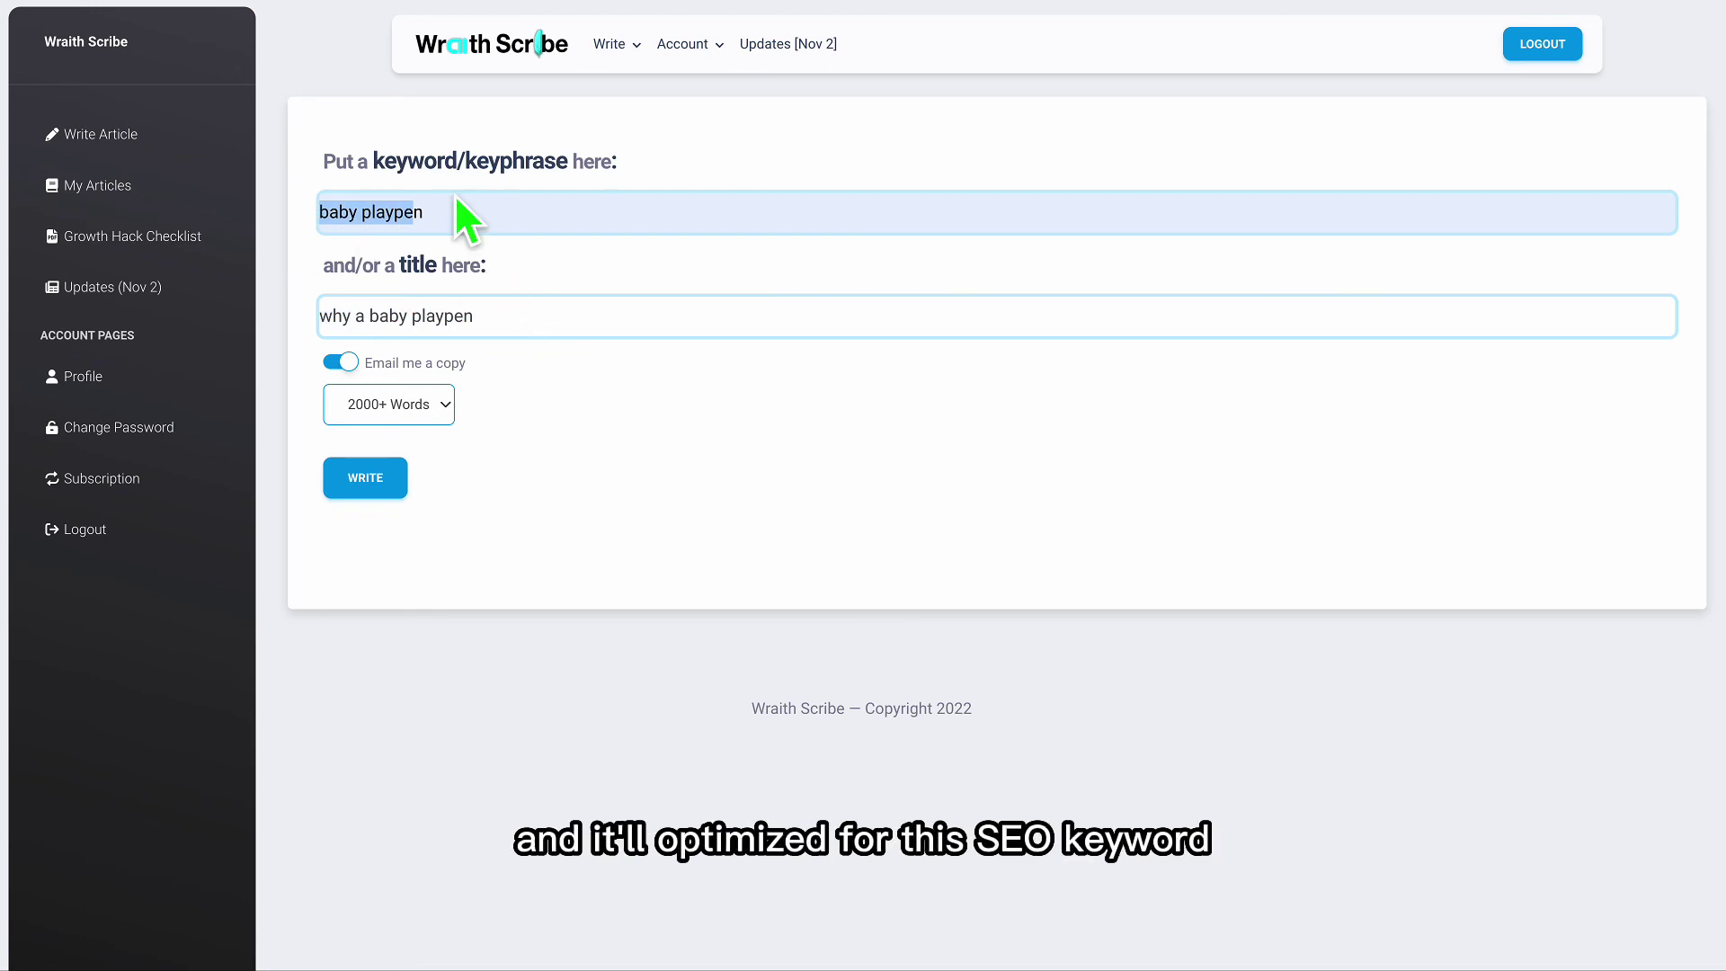
click(426, 211)
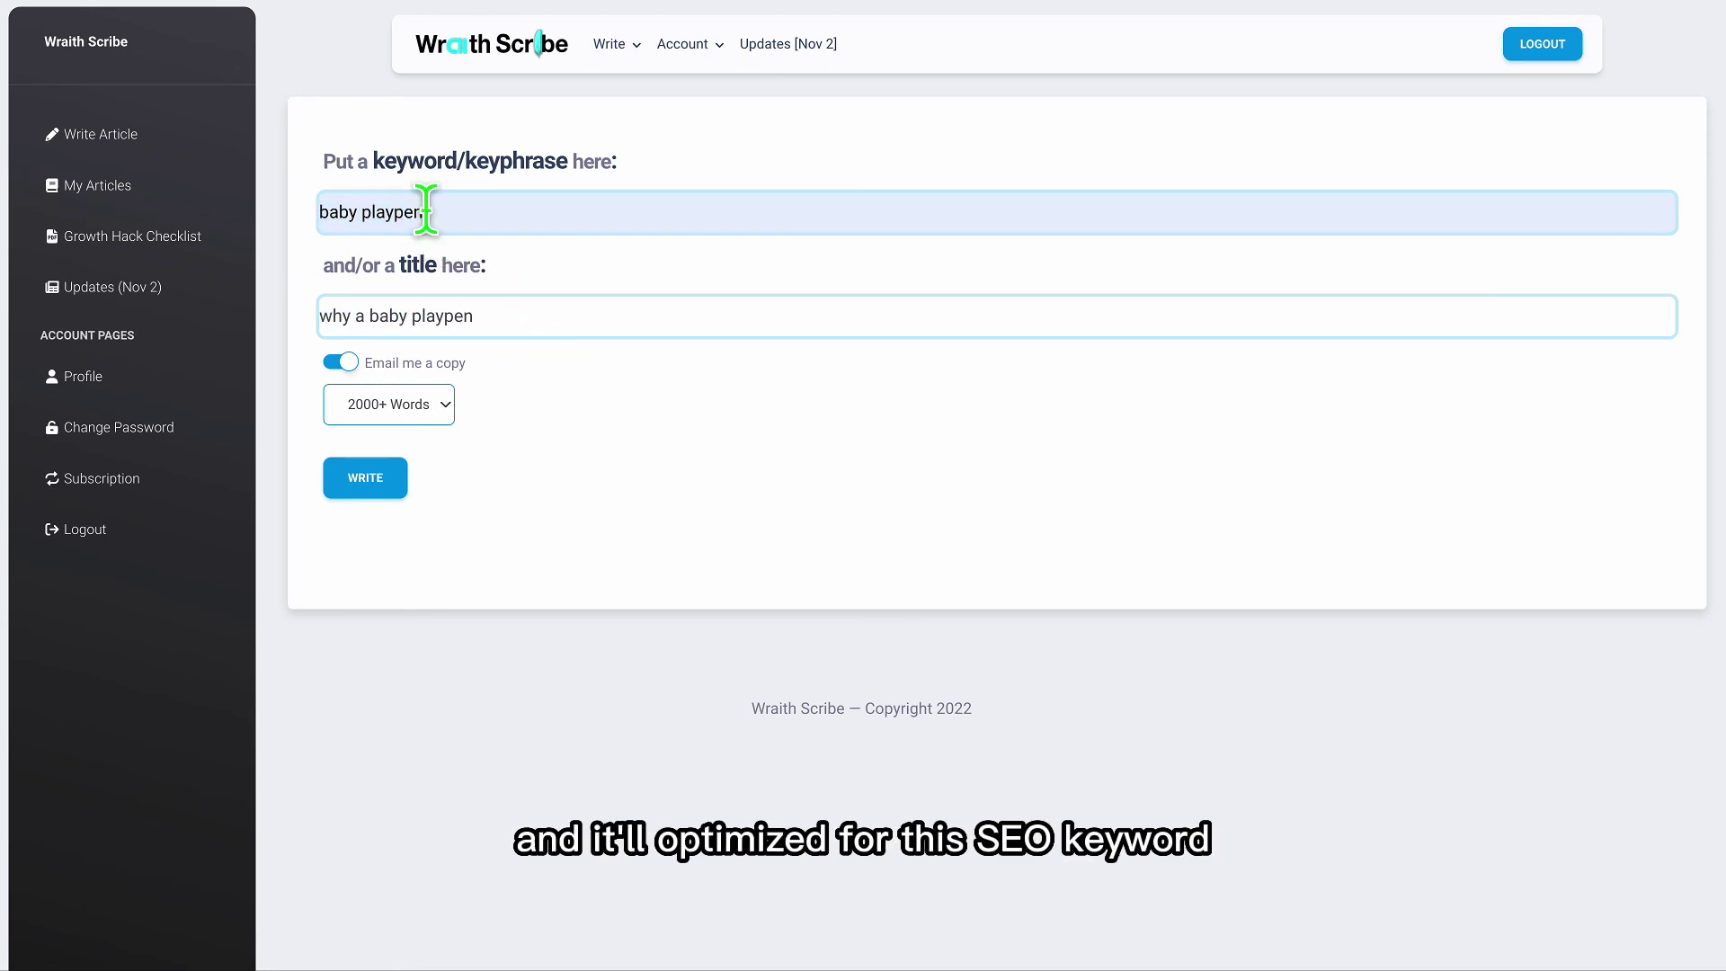
drag(438, 210, 314, 236)
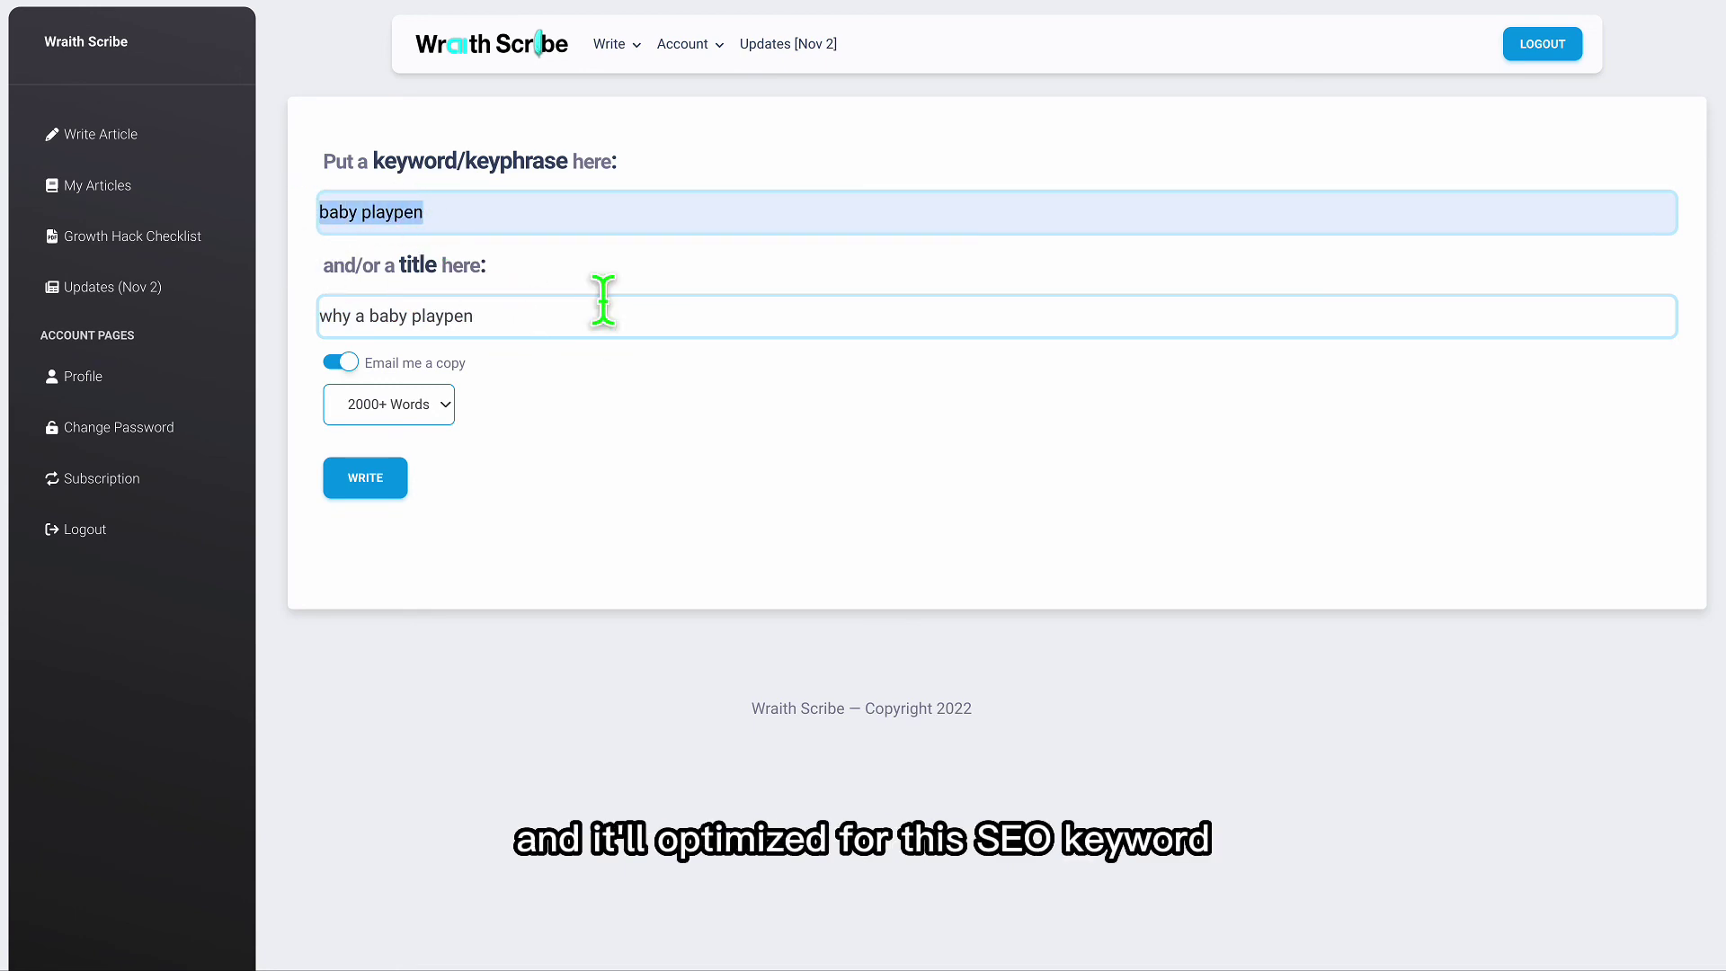
click(648, 481)
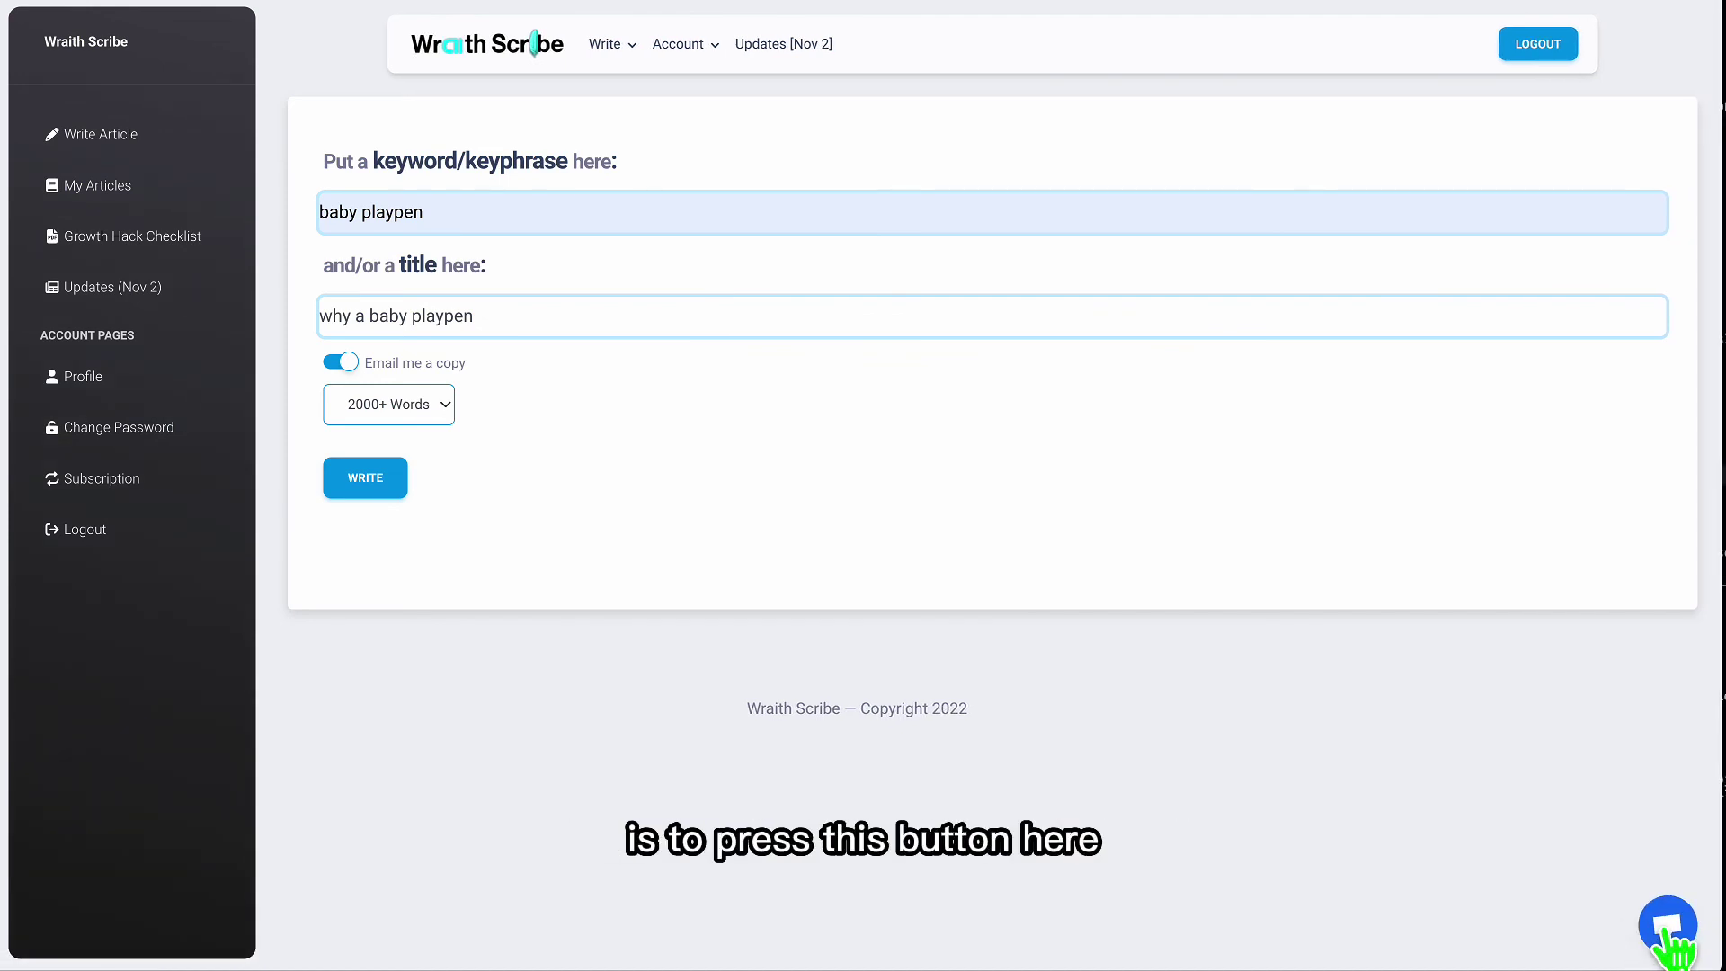
Open the support chat to see where questions can be sent, and close it again.
click(1667, 928)
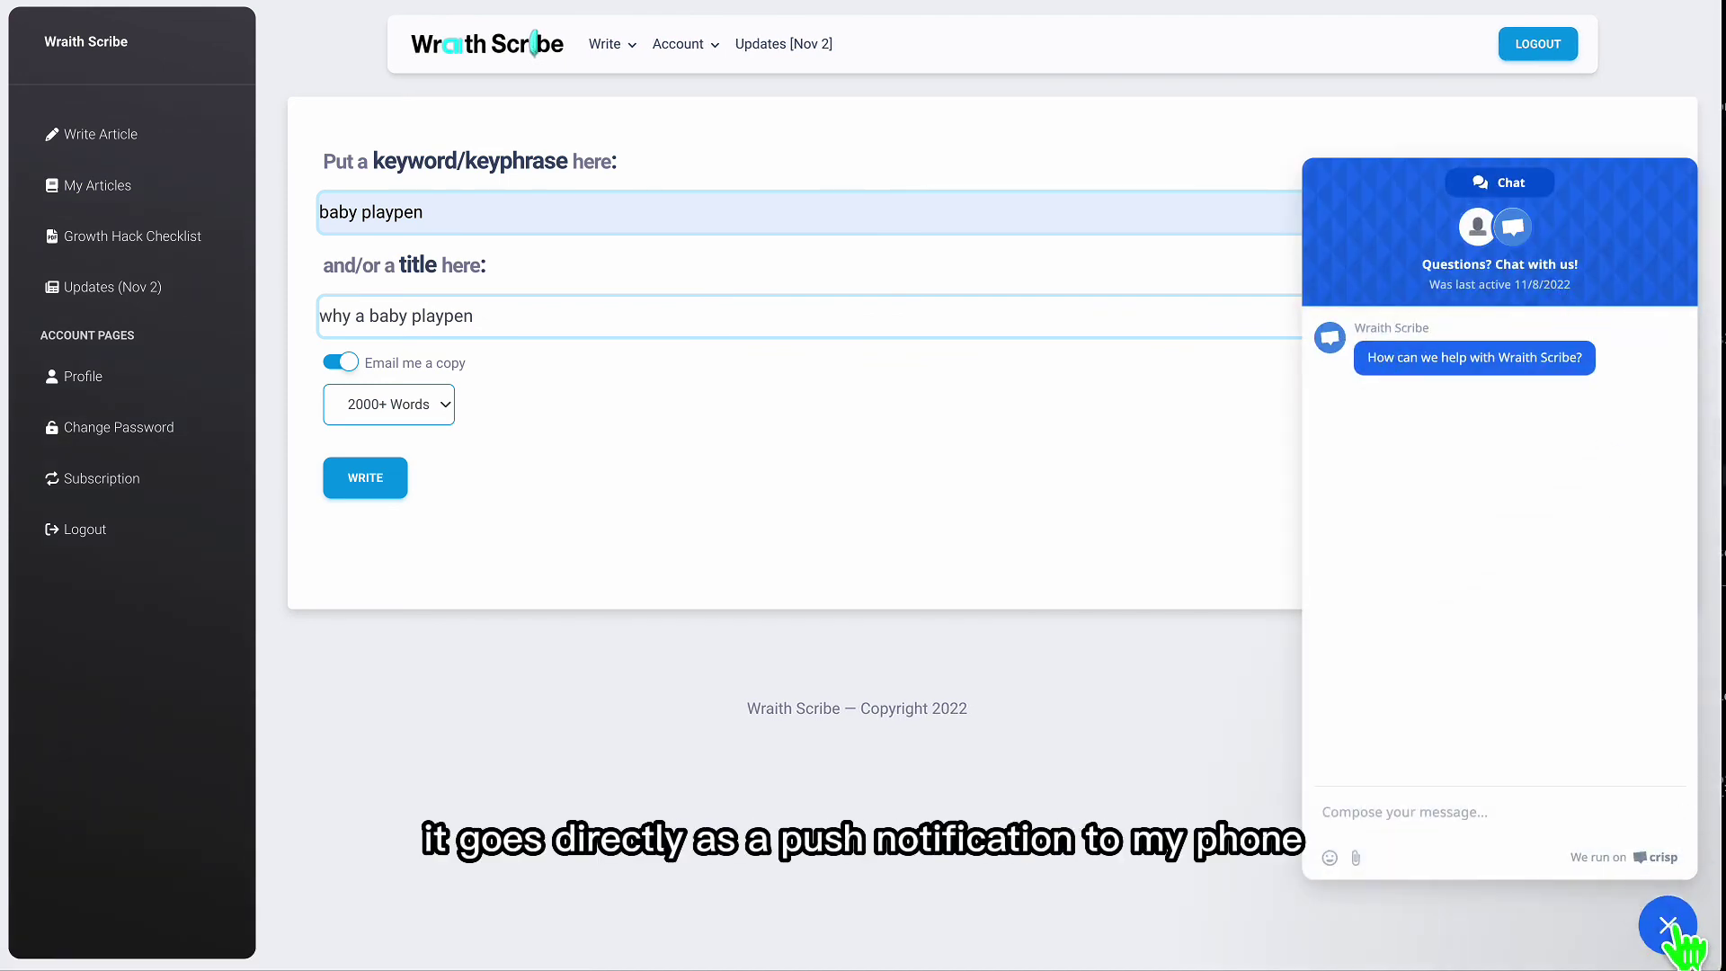
click(1670, 929)
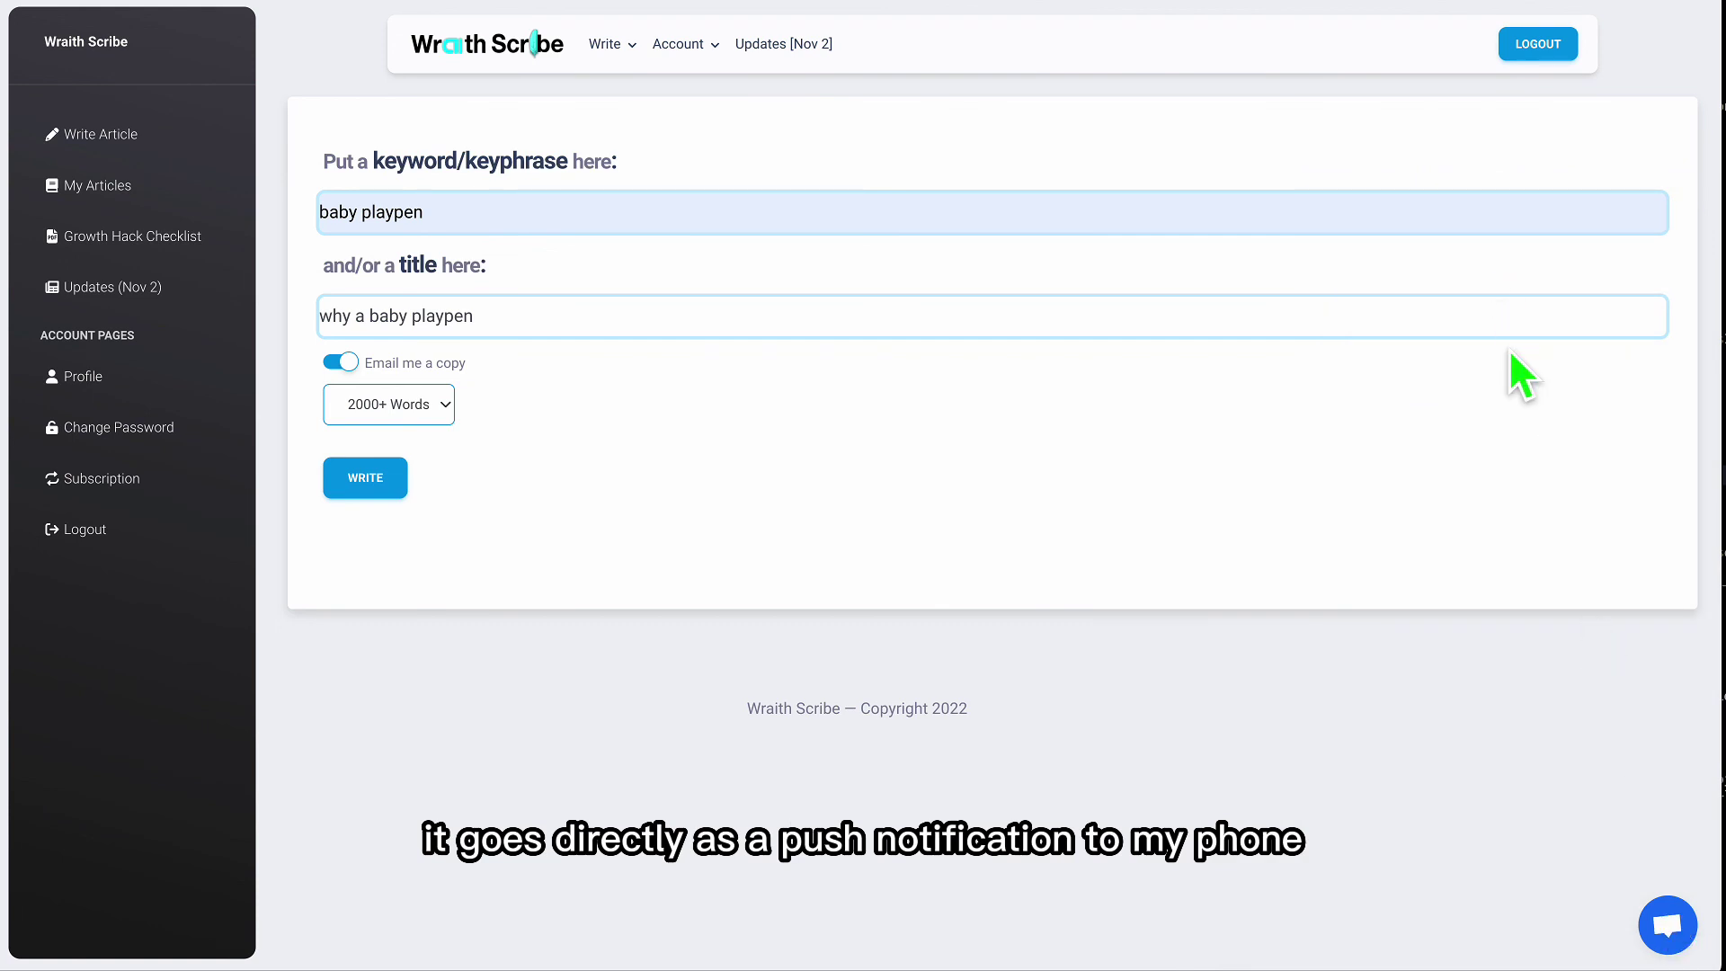